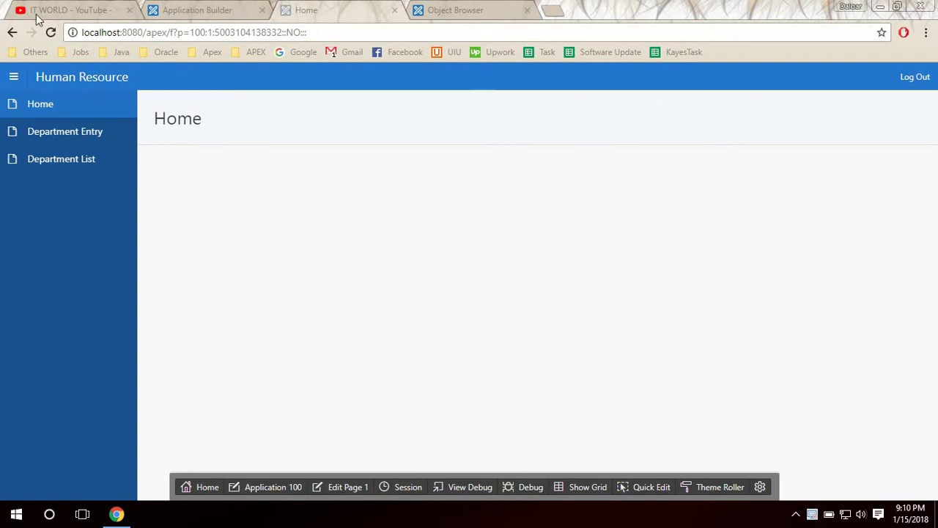
Browse the IT WORLD channel's videos on YouTube, then return to Application 100 in the builder.
left_click(59, 9)
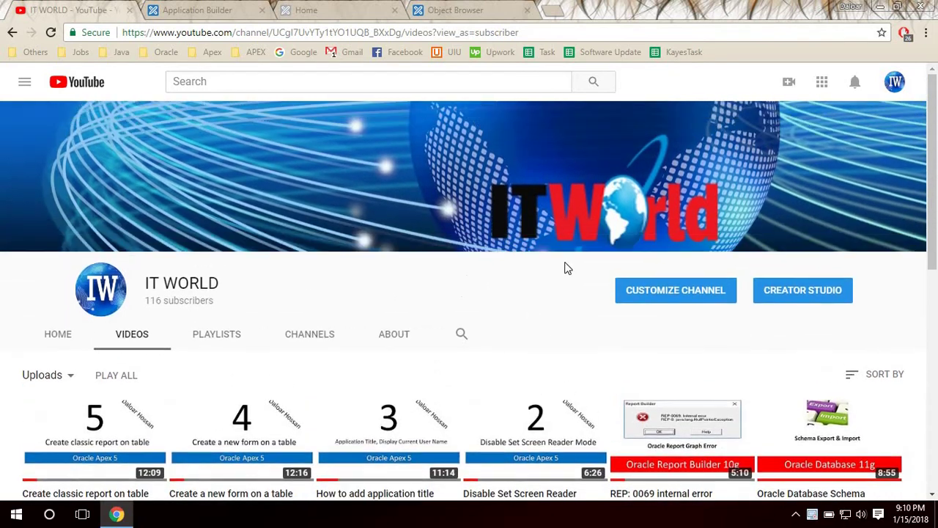
scroll(355, 351, "down", 1)
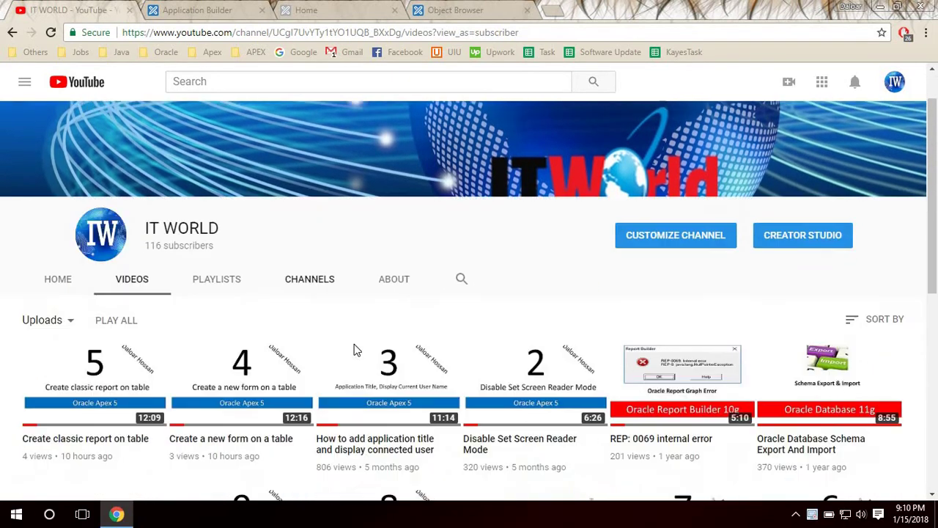
scroll(354, 350, "down", 3)
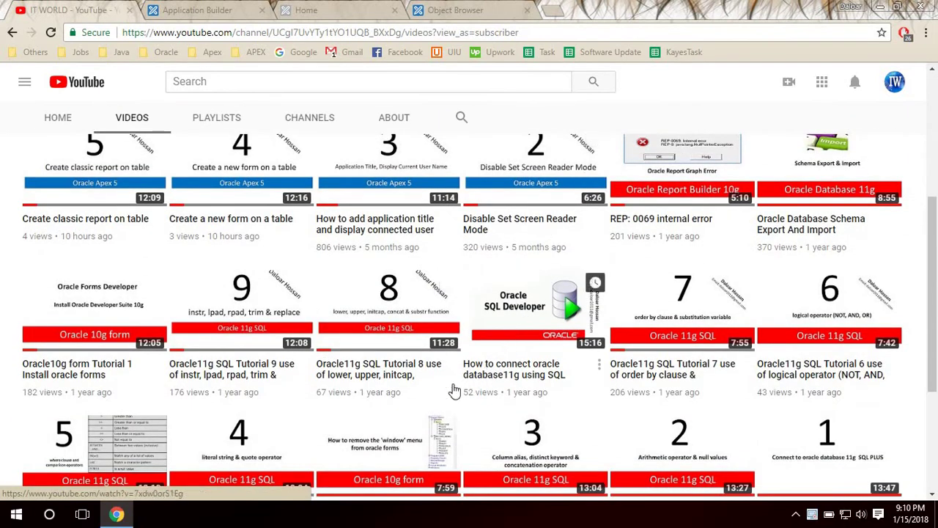
scroll(316, 388, "up", 3)
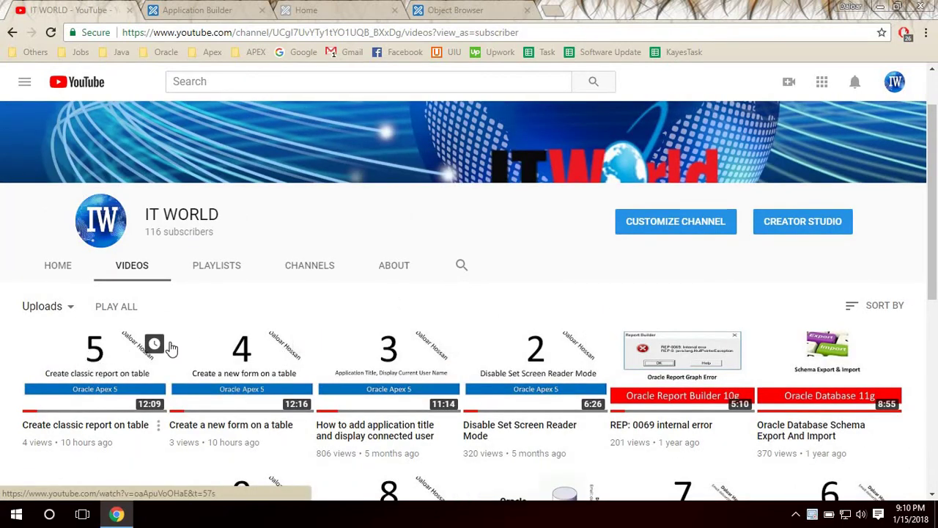
scroll(293, 320, "down", 6)
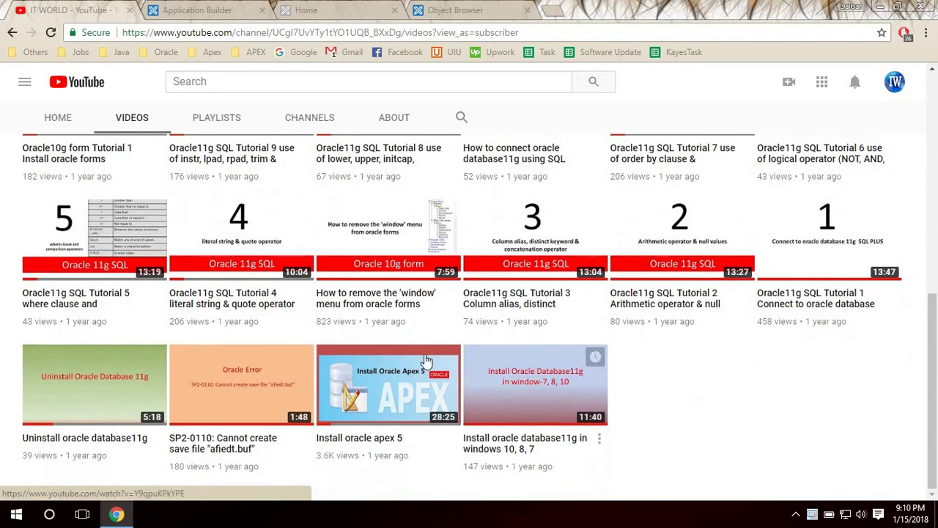
scroll(426, 362, "up", 6)
left_click(175, 9)
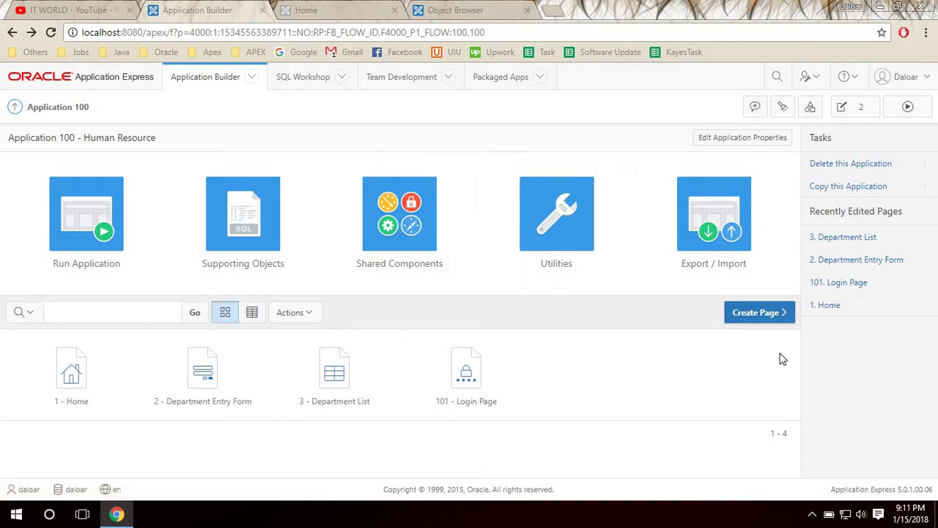
Start creating a new Blank Page in Application 100 - Human Resource.
left_click(761, 316)
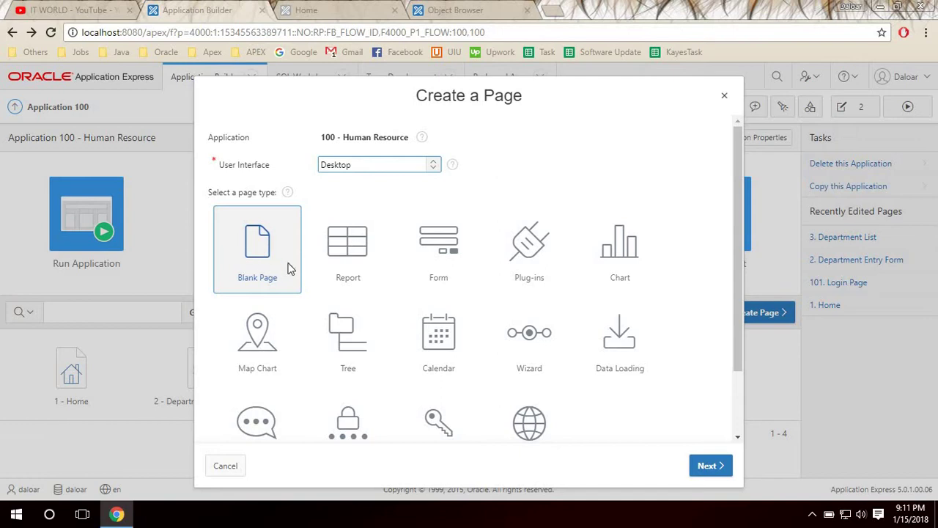
left_click(263, 253)
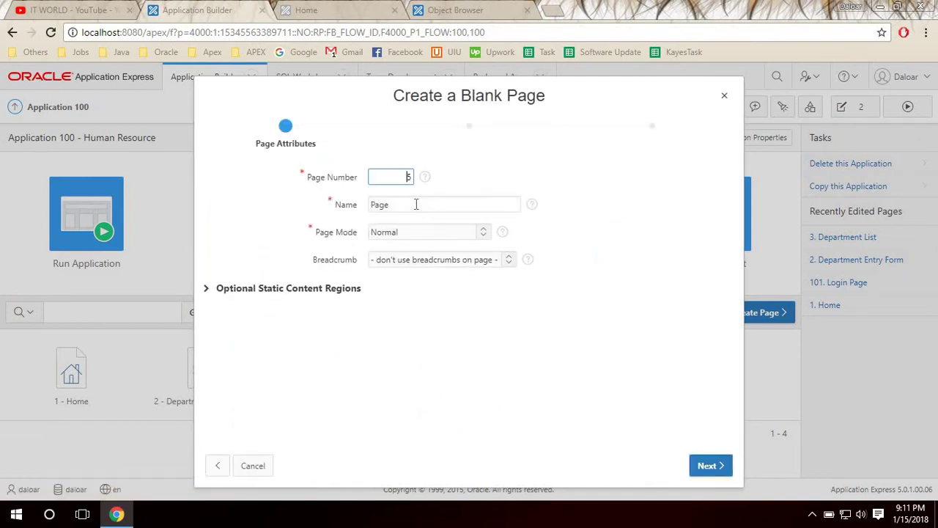
key("Tab")
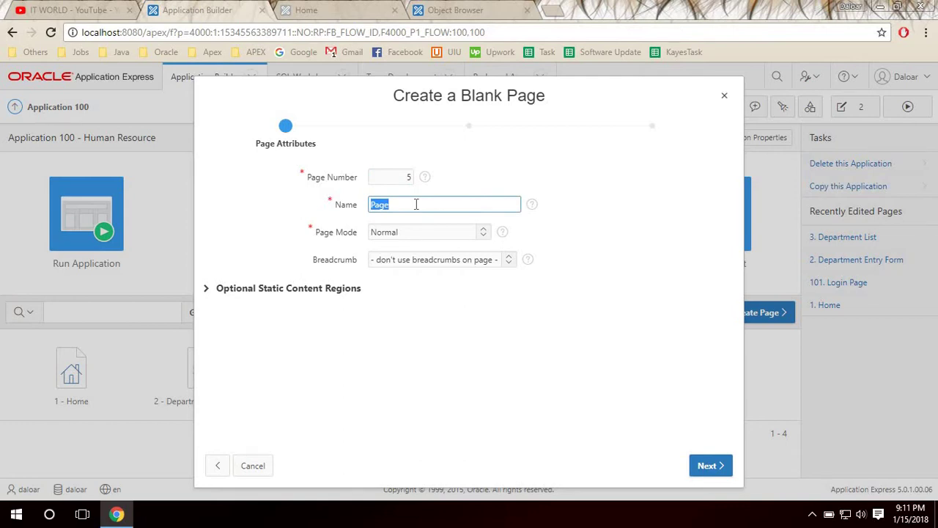
Set the new page's number to 4 and its name to 'Employees Entry Form'.
left_click(393, 177)
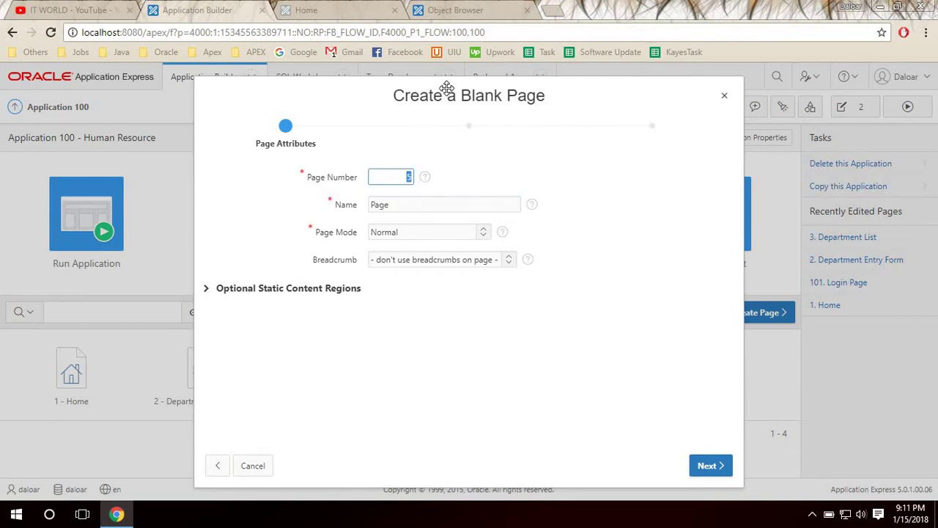
left_click_drag(445, 100, 249, 87)
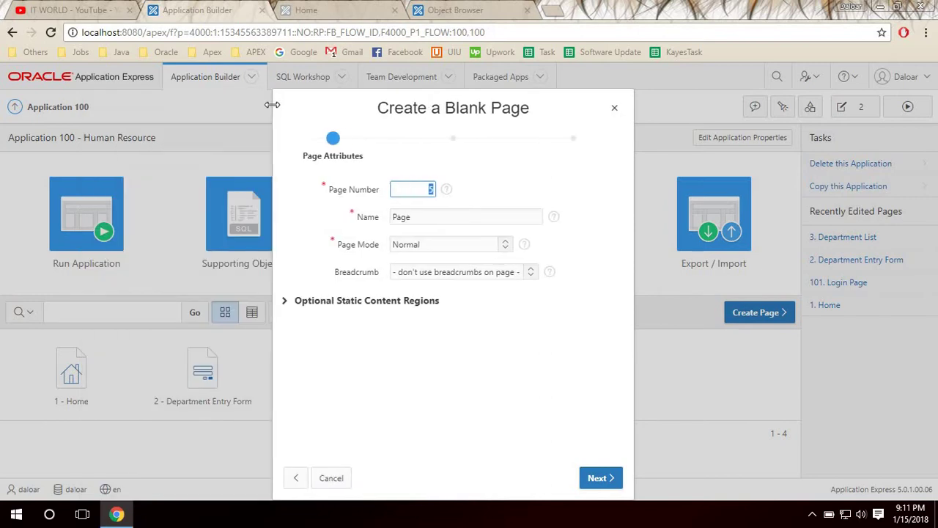
left_click_drag(347, 109, 748, 116)
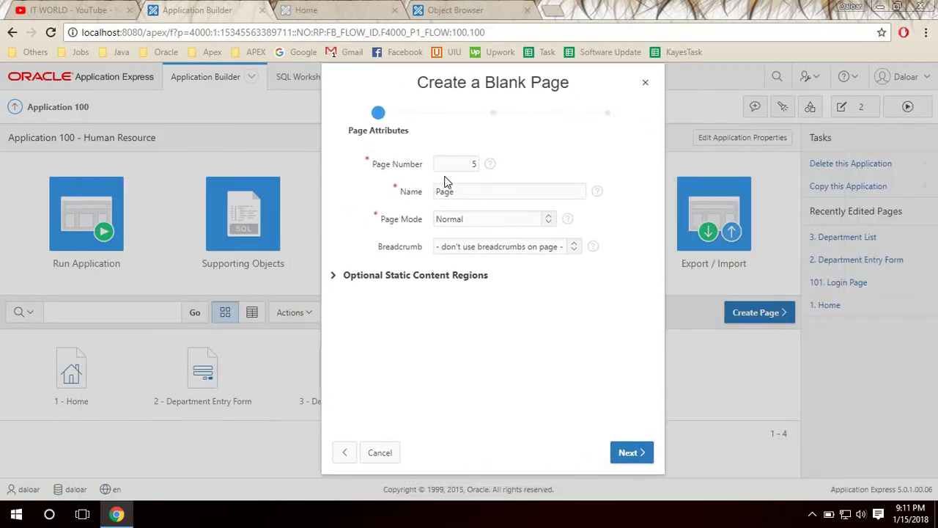
left_click(465, 160)
left_click_drag(322, 195, 164, 195)
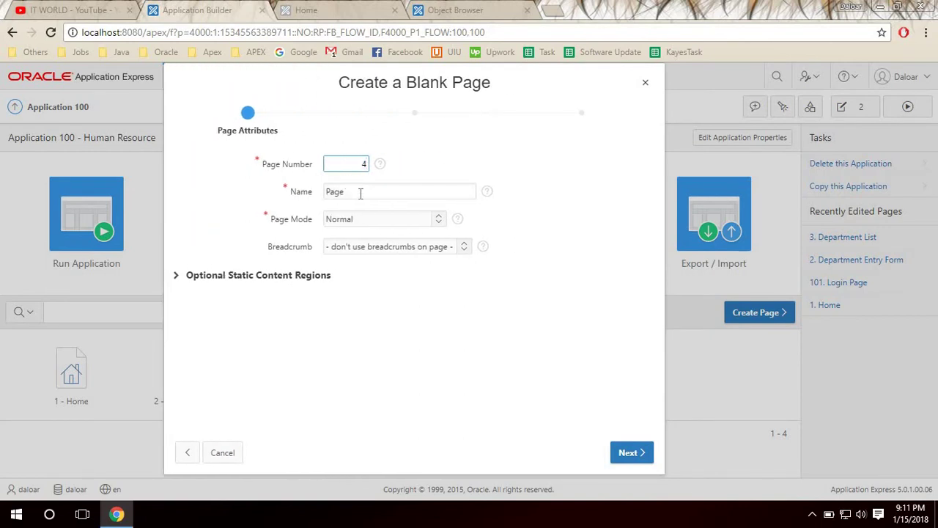
left_click(361, 192)
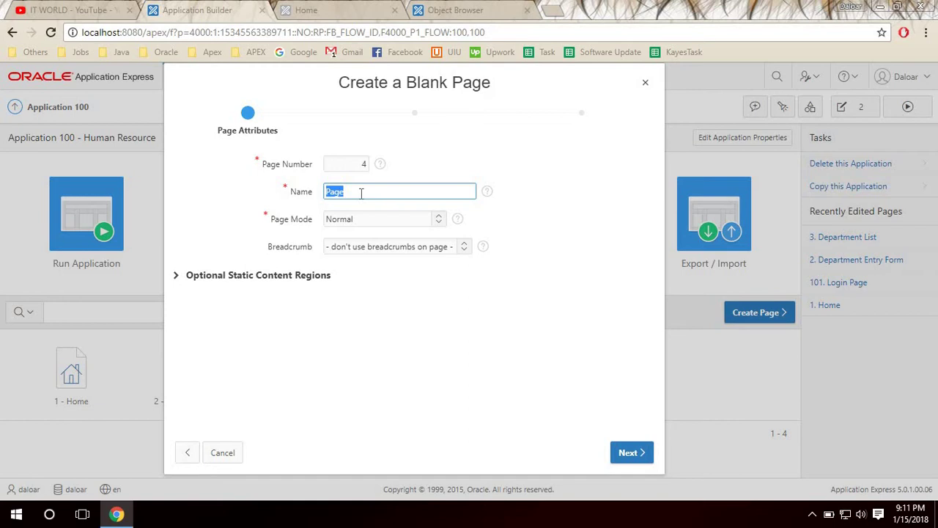
type("Employees Entry Form")
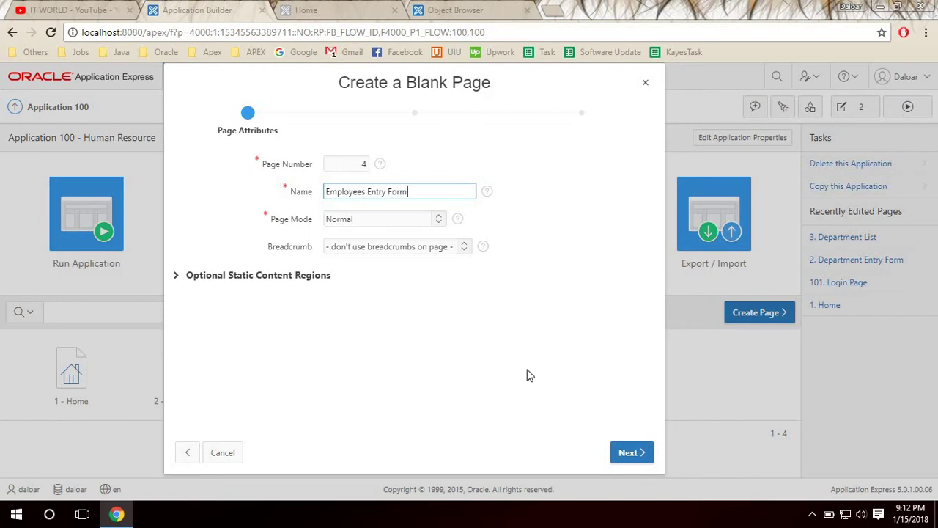
left_click(630, 453)
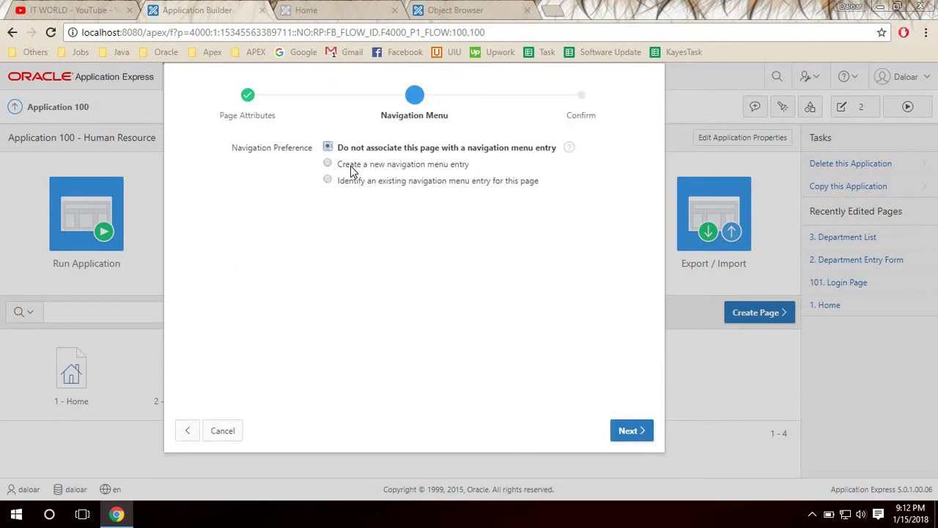
Add a new navigation menu entry labelled 'Employees Entry' and finish creating page 4.
left_click(390, 168)
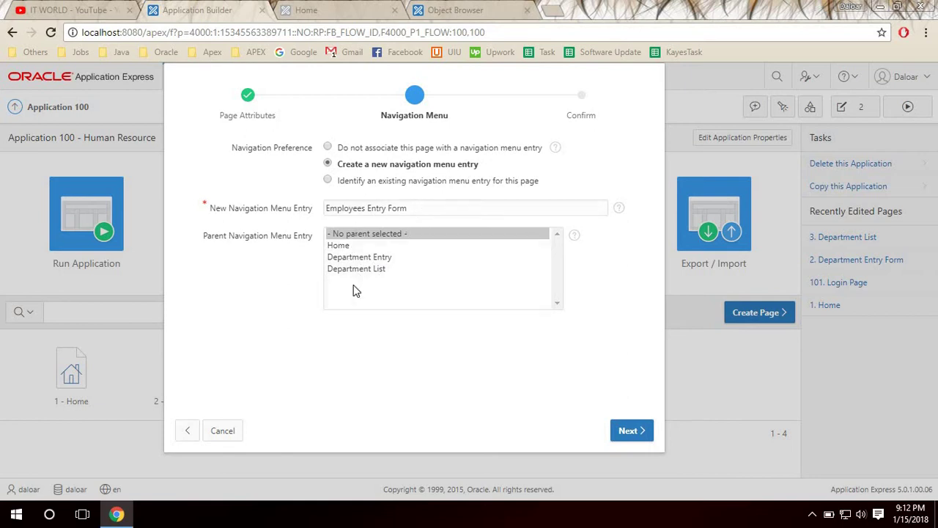
left_click(415, 202)
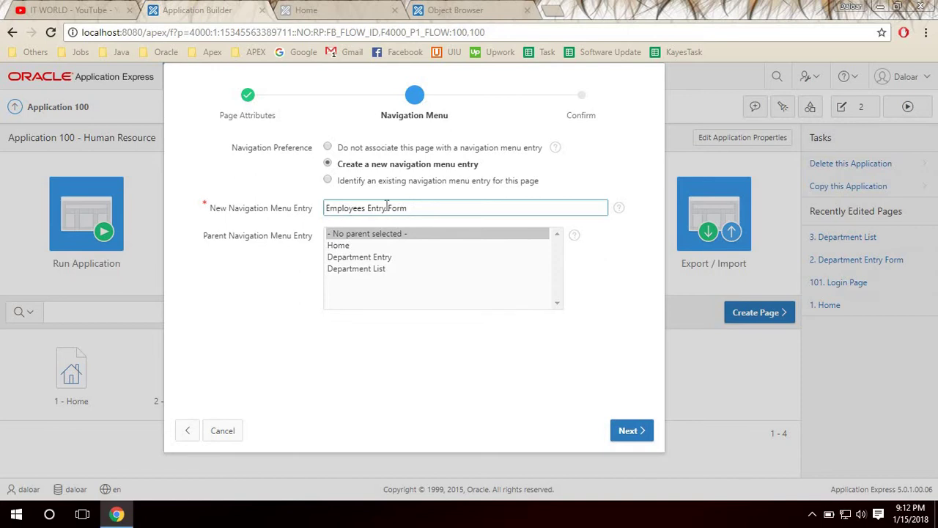
left_click_drag(387, 208, 484, 213)
key("BackSpace")
key("Tab")
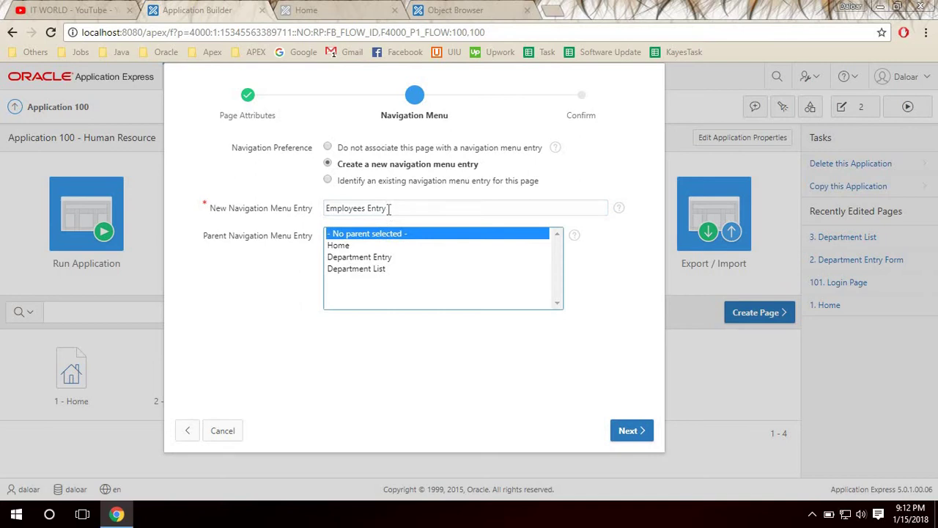
left_click(472, 213)
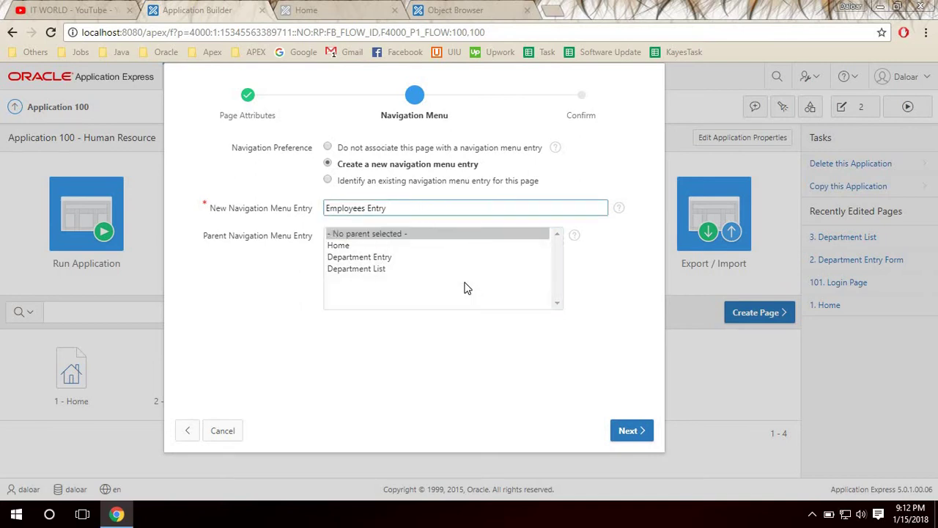
left_click(629, 435)
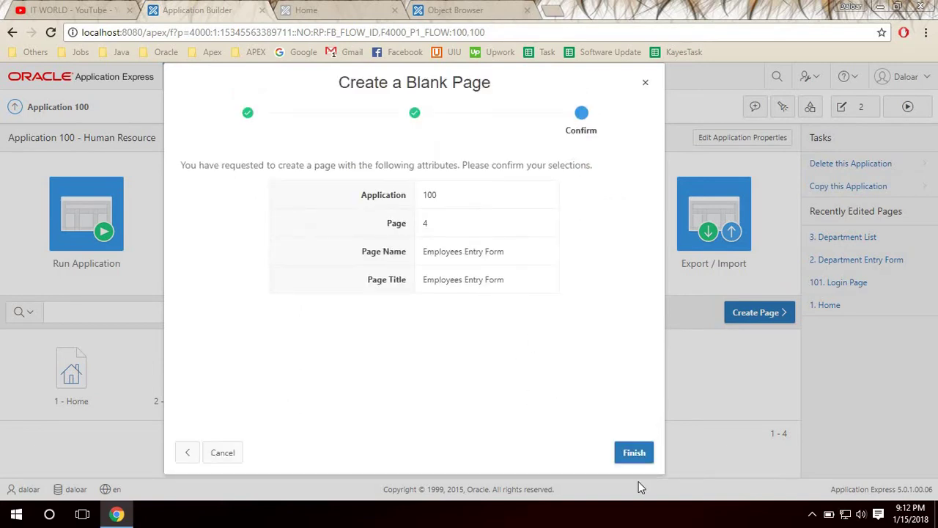
left_click(636, 454)
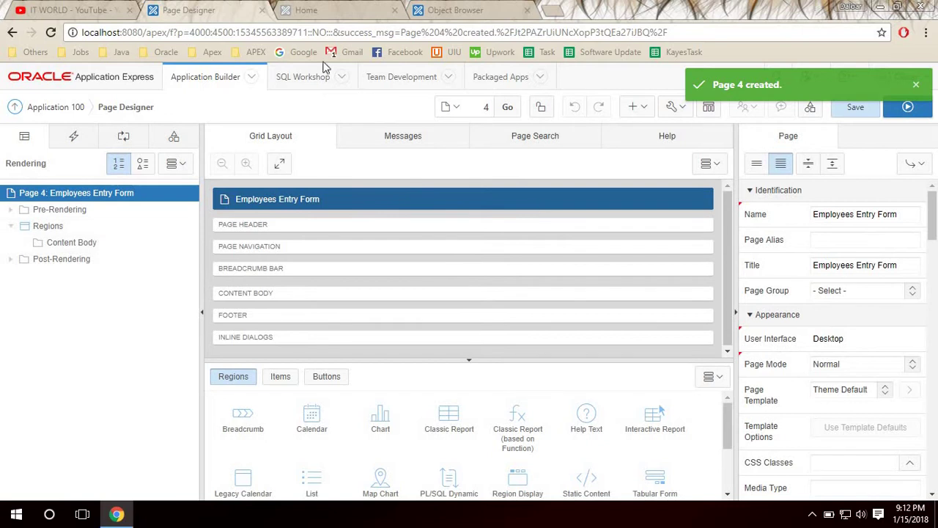
left_click(908, 110)
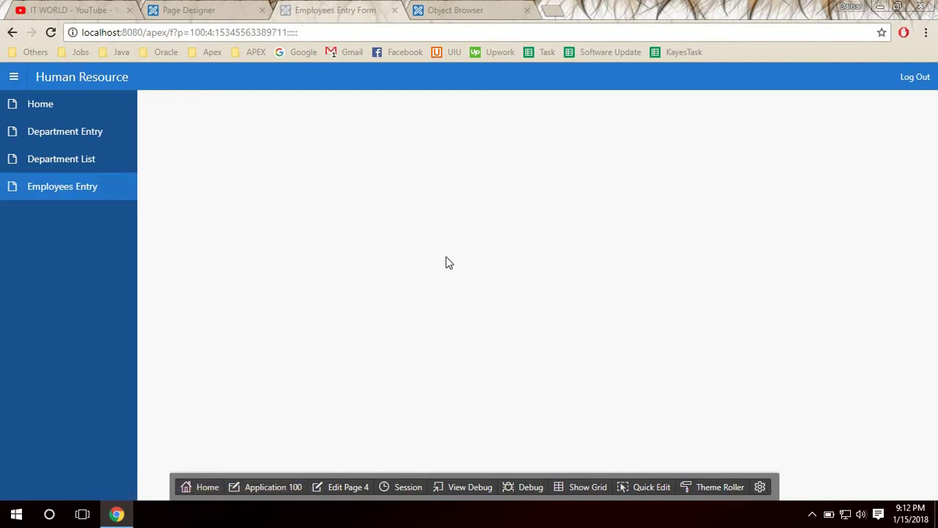
left_click(177, 6)
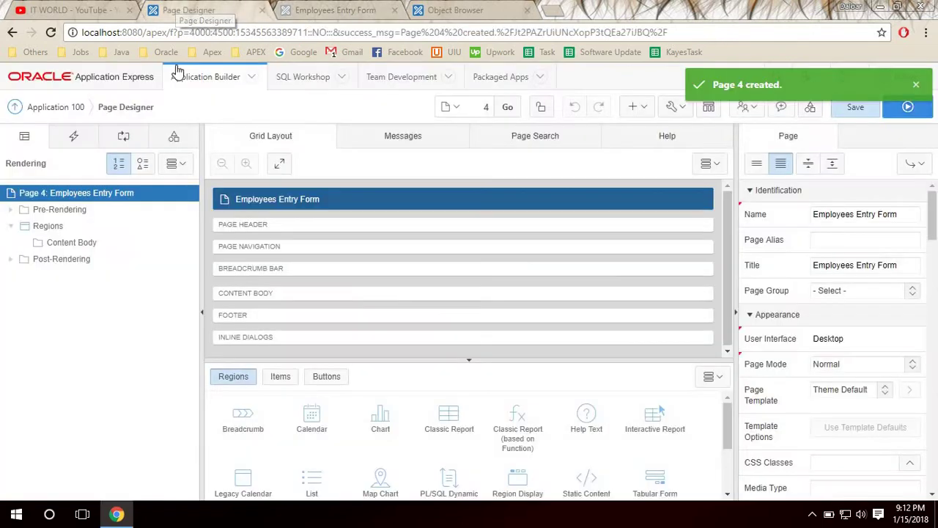
Add a new Static Content region to page 4's Content Body.
left_click(46, 229)
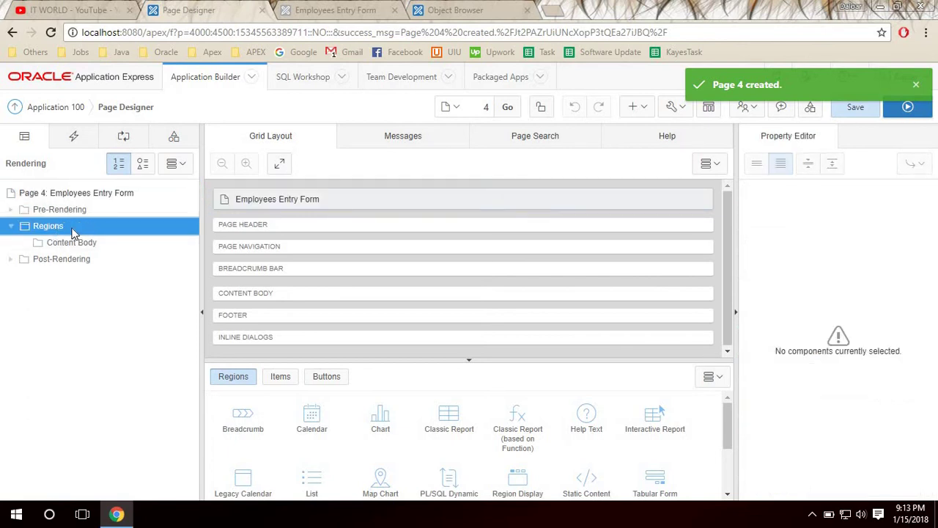
right_click(51, 229)
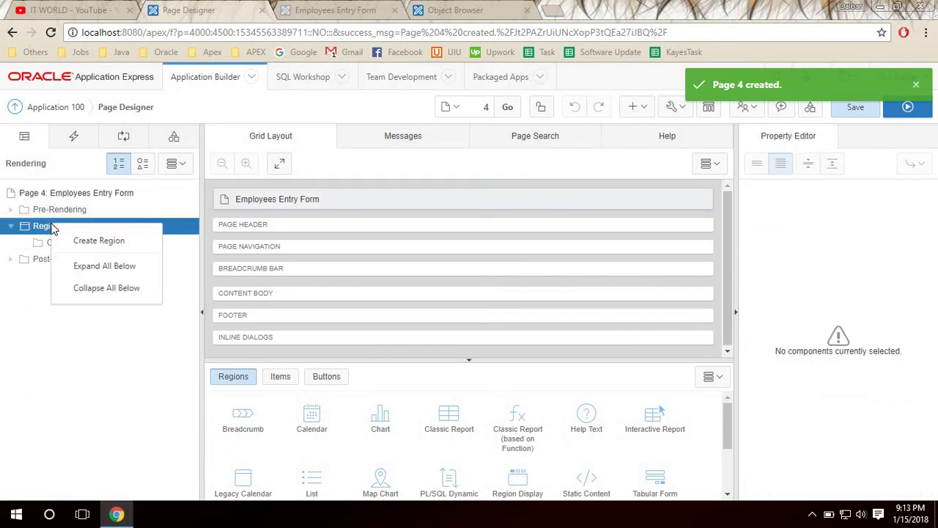
left_click(115, 249)
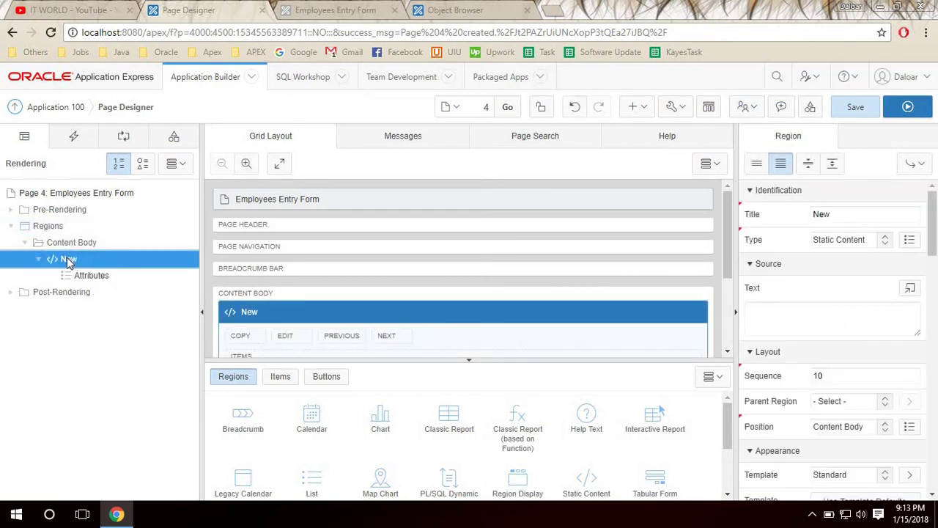
Set the new region's Title to 'Employees'.
double_click(843, 213)
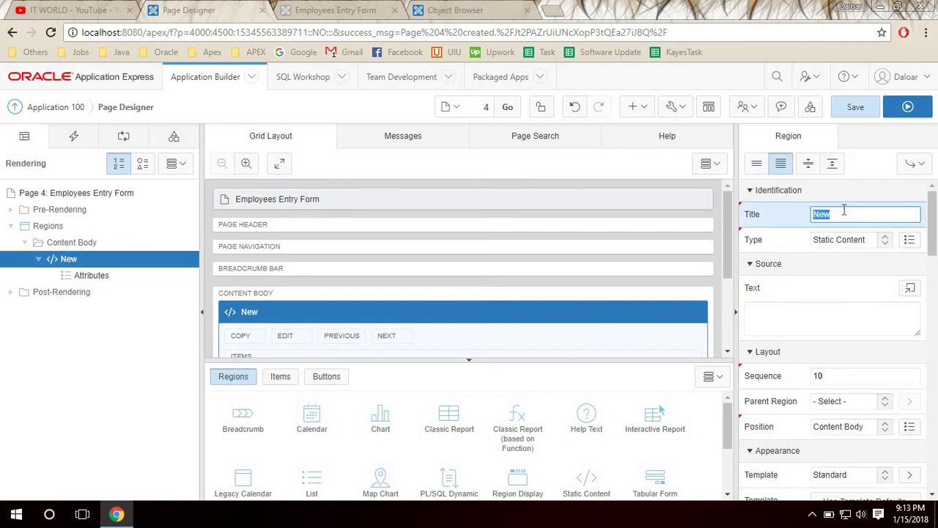
type("Employees")
left_click(827, 306)
left_click(862, 214)
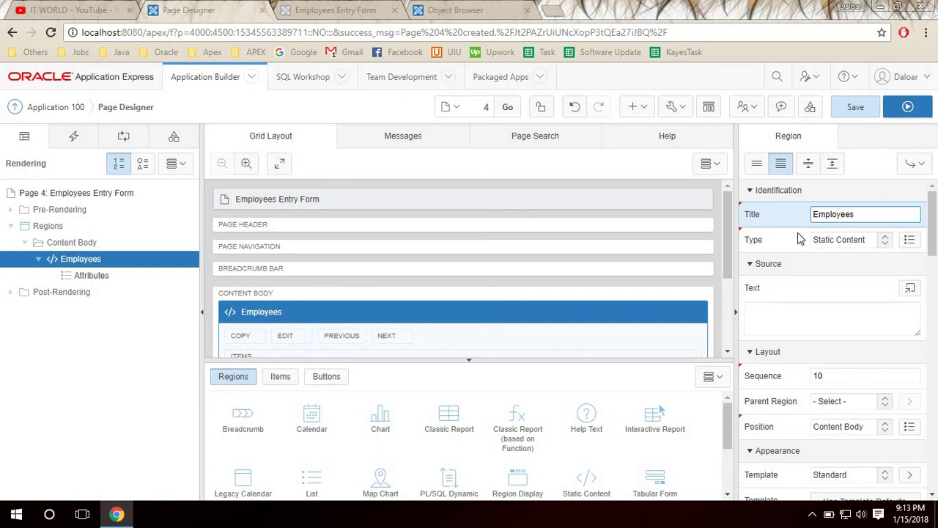
left_click_drag(857, 214, 809, 220)
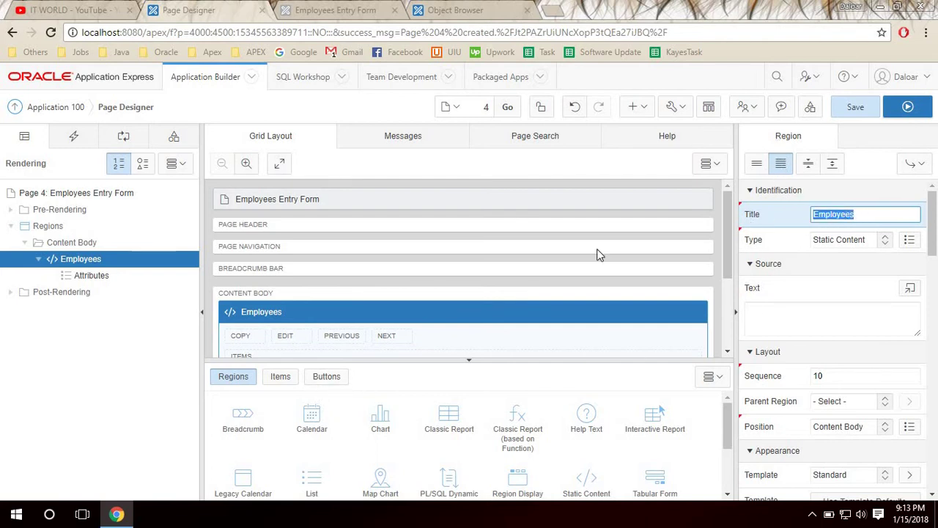
left_click(79, 264)
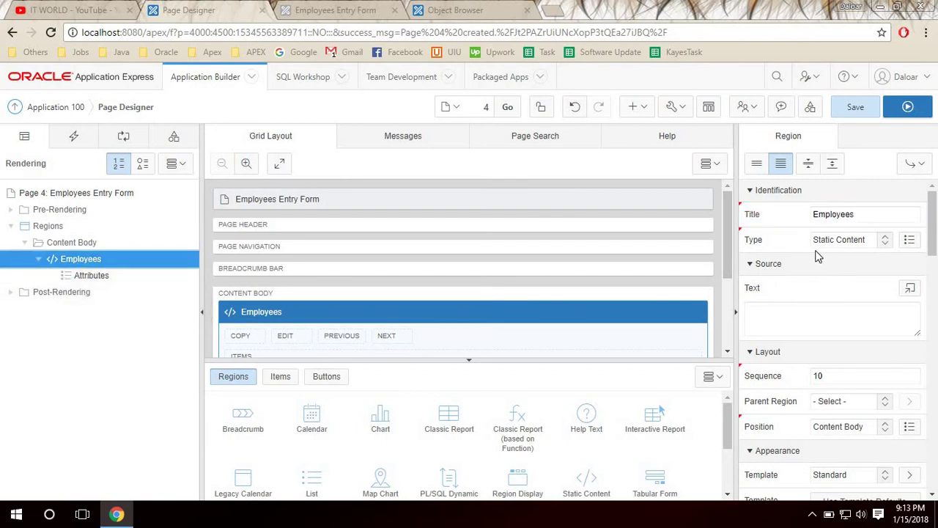
scroll(308, 312, "down", 2)
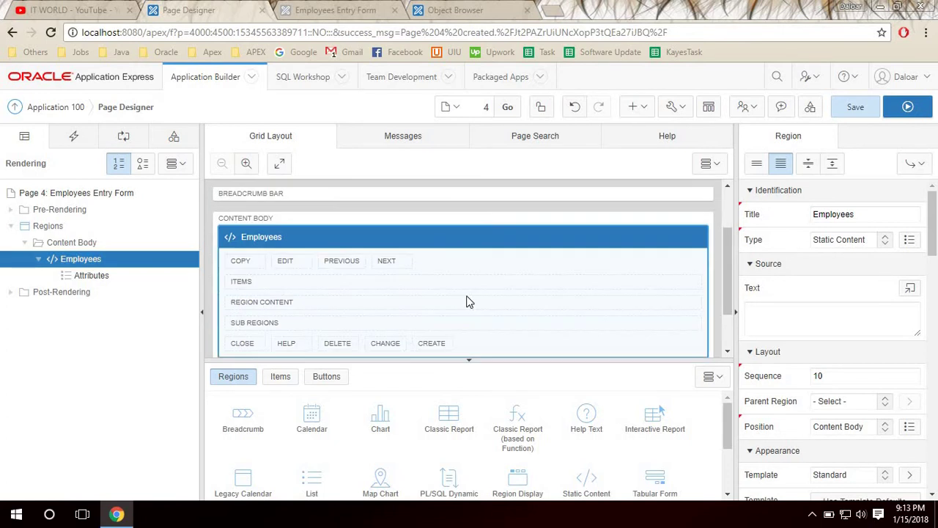
scroll(323, 291, "up", 1)
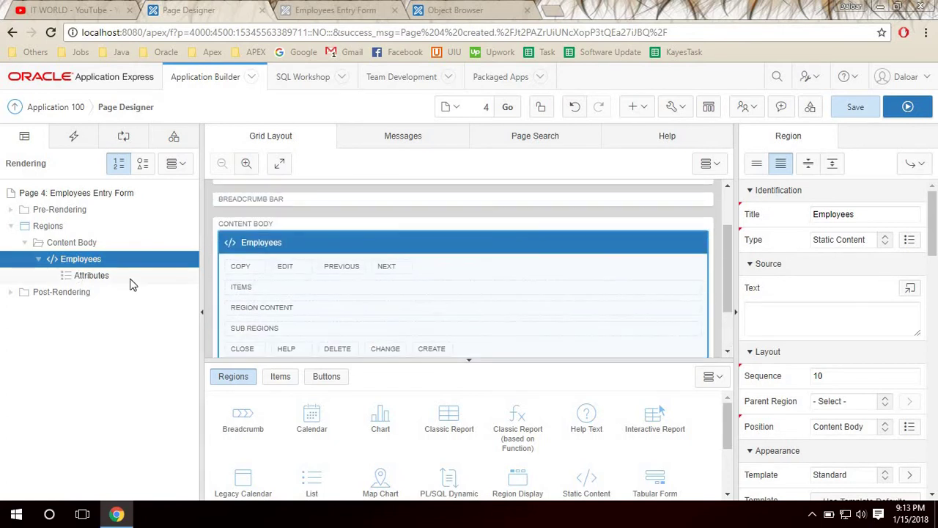
Add the first three text field items, P4_NEW, P4_NEW_1 and P4_NEW_2, to the Employees region.
left_click(280, 377)
scroll(590, 450, "down", 3)
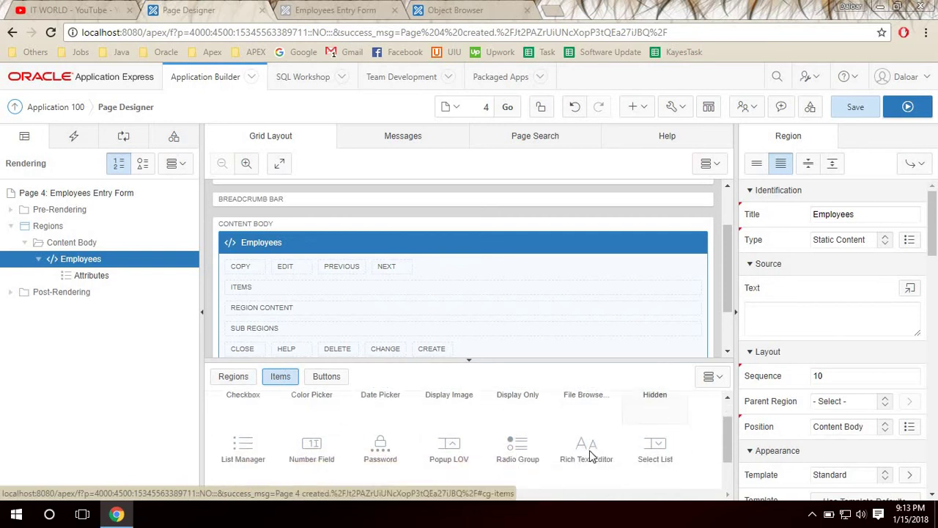
scroll(520, 469, "up", 3)
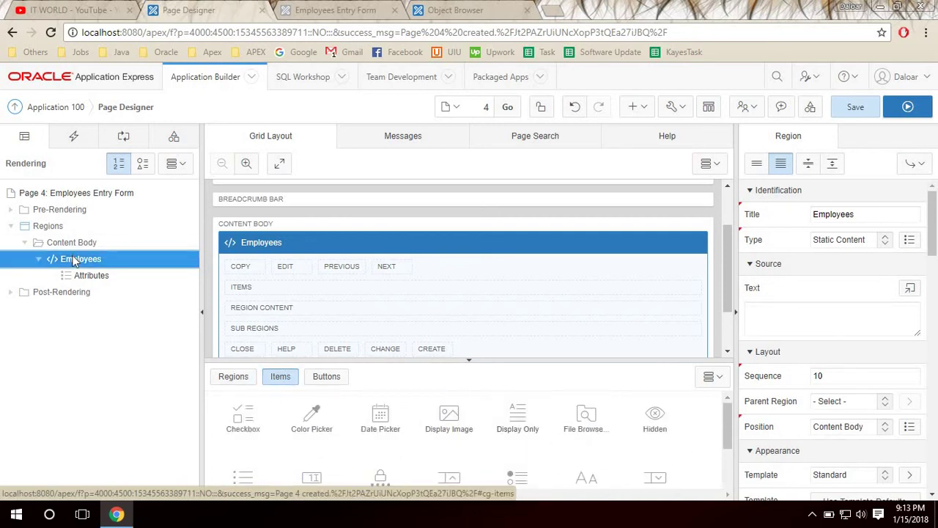
right_click(73, 260)
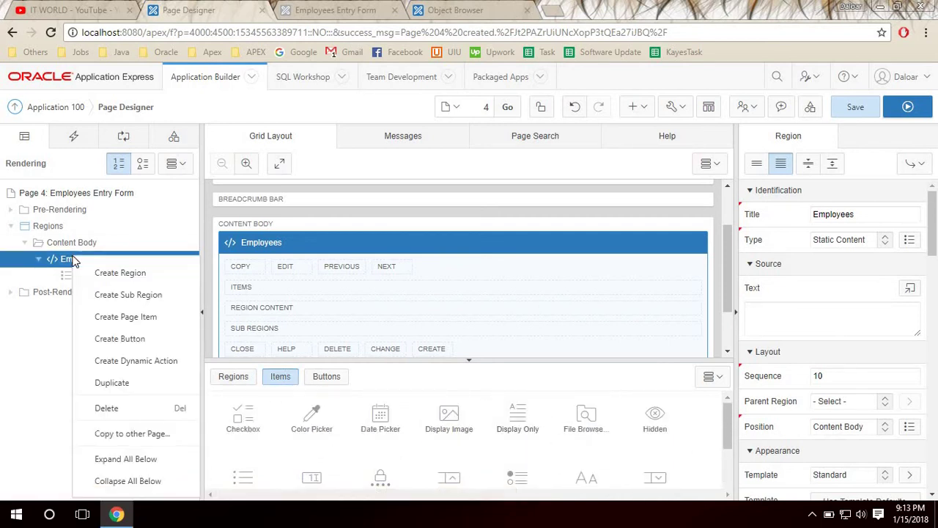
left_click(150, 316)
left_click(289, 307)
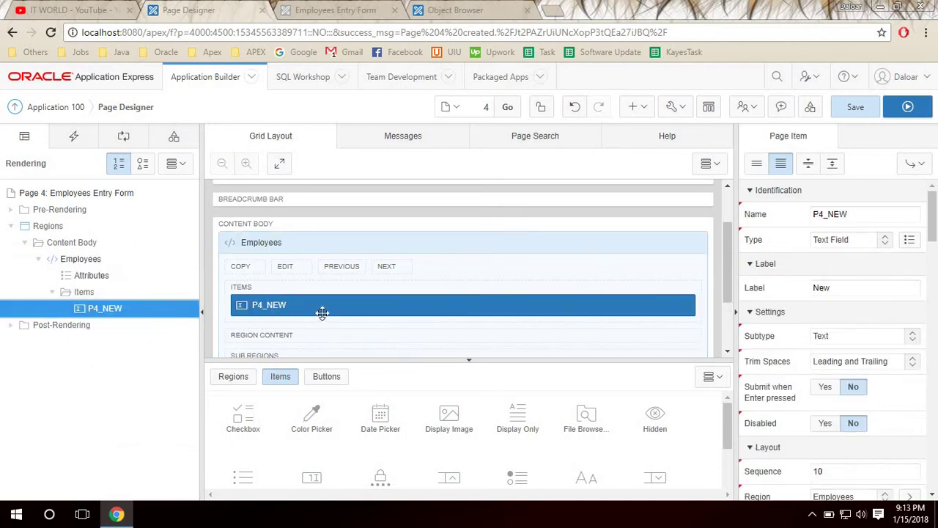
right_click(93, 261)
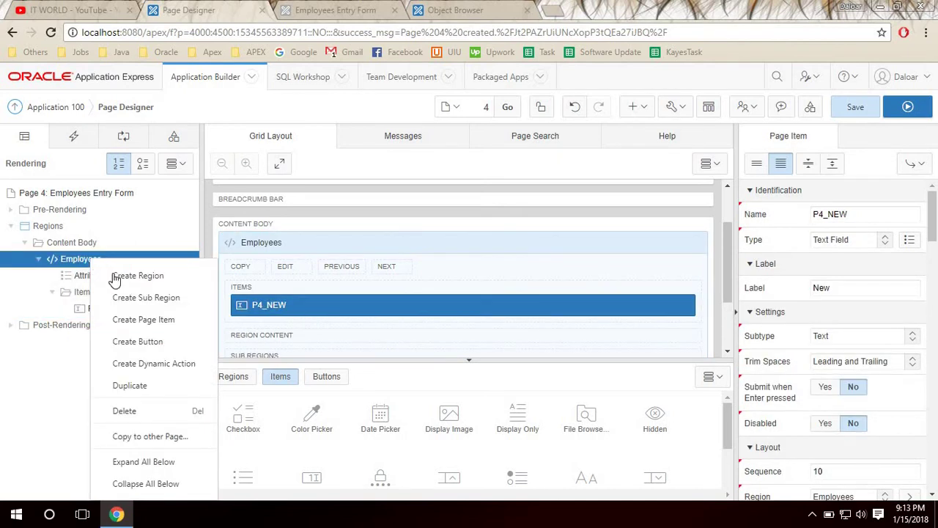
left_click(164, 320)
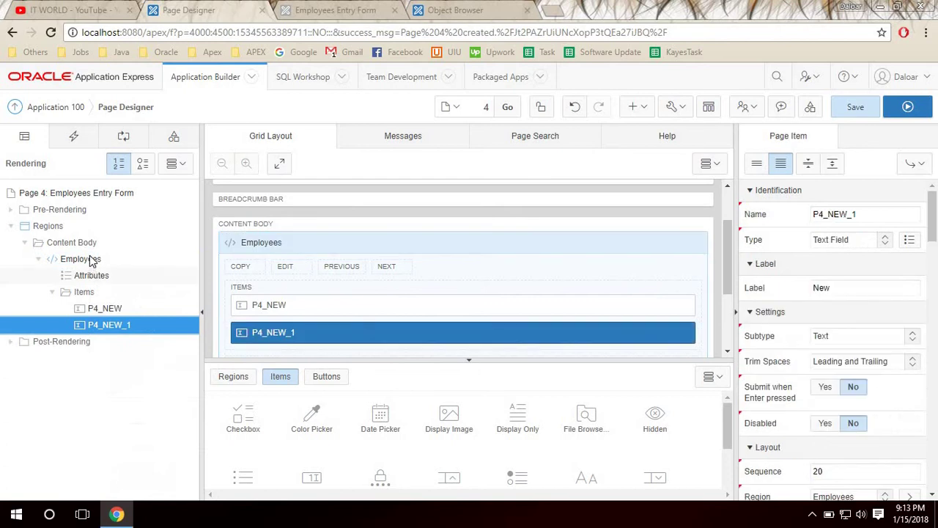
right_click(109, 260)
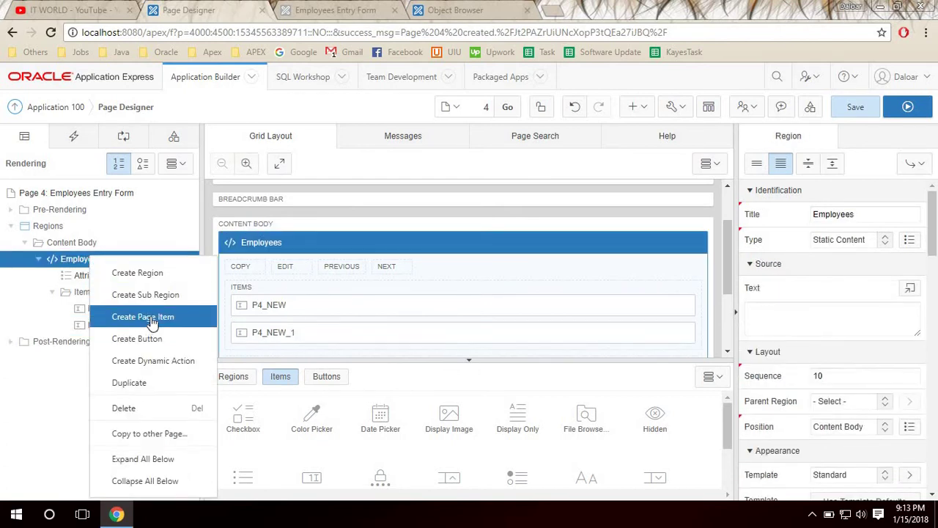
left_click(151, 318)
Add four more items, P4_NEW_3 through P4_NEW_6, to the Employees region.
right_click(85, 263)
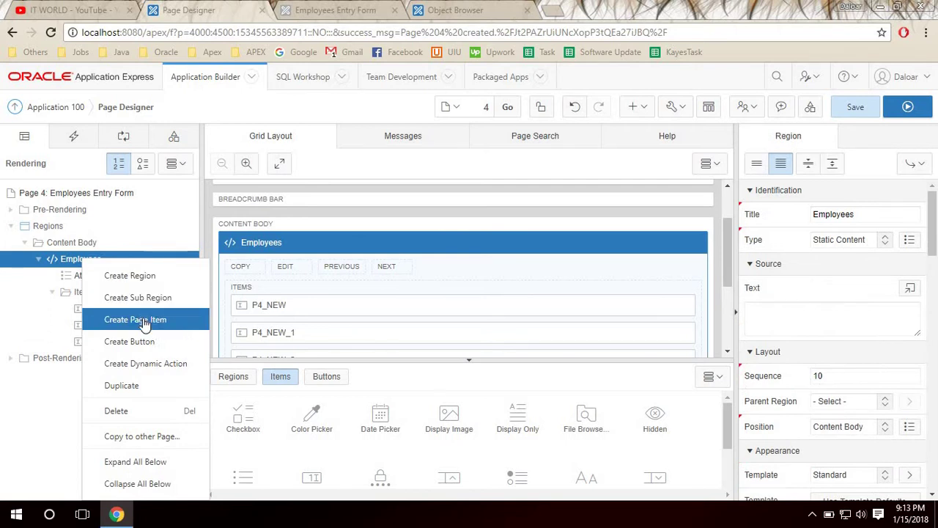
left_click(145, 323)
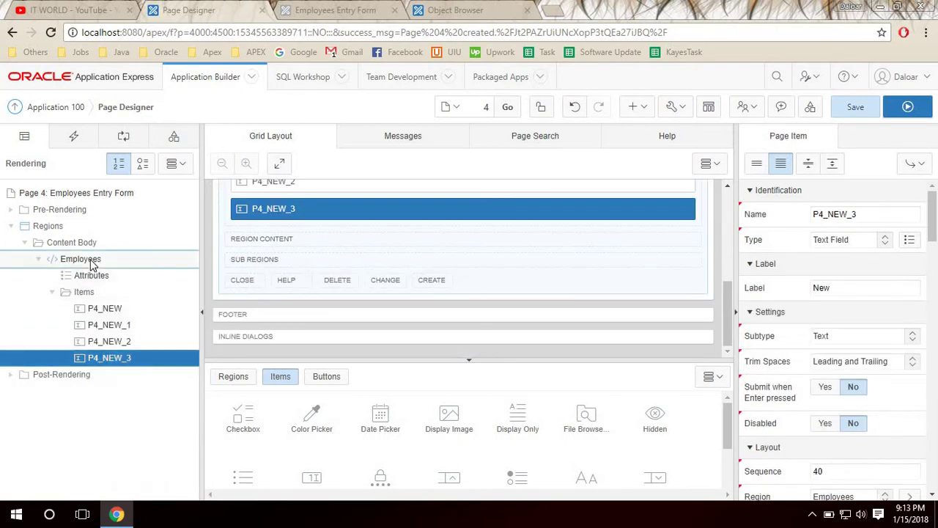
right_click(91, 261)
left_click(144, 320)
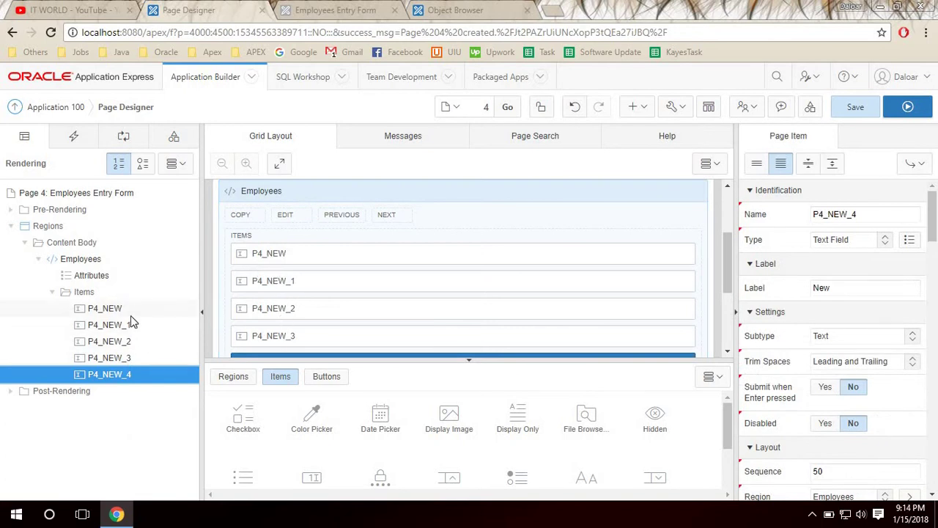
left_click(91, 262)
right_click(91, 262)
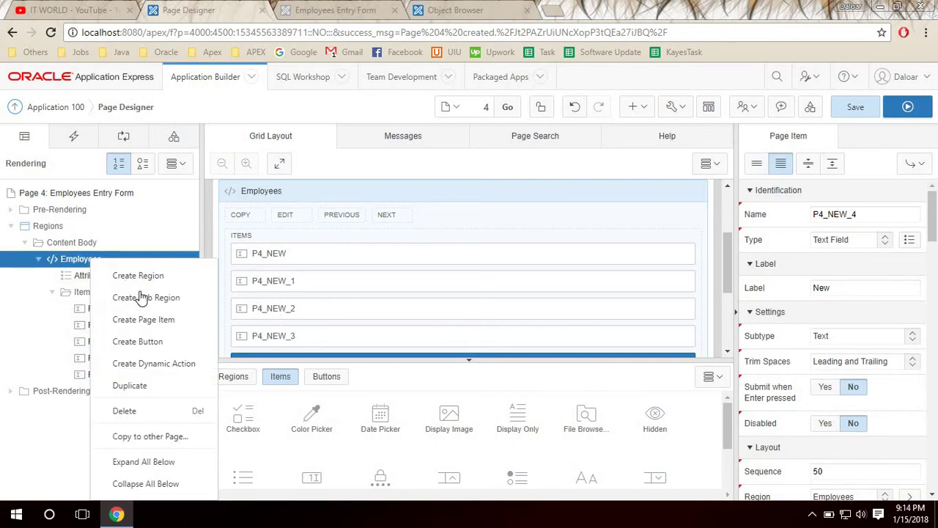
left_click(154, 319)
right_click(115, 268)
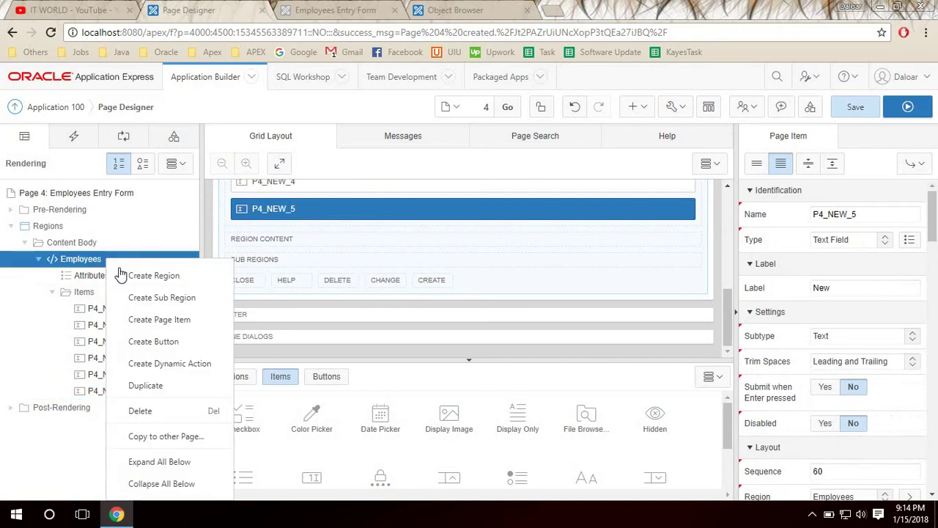
left_click(169, 321)
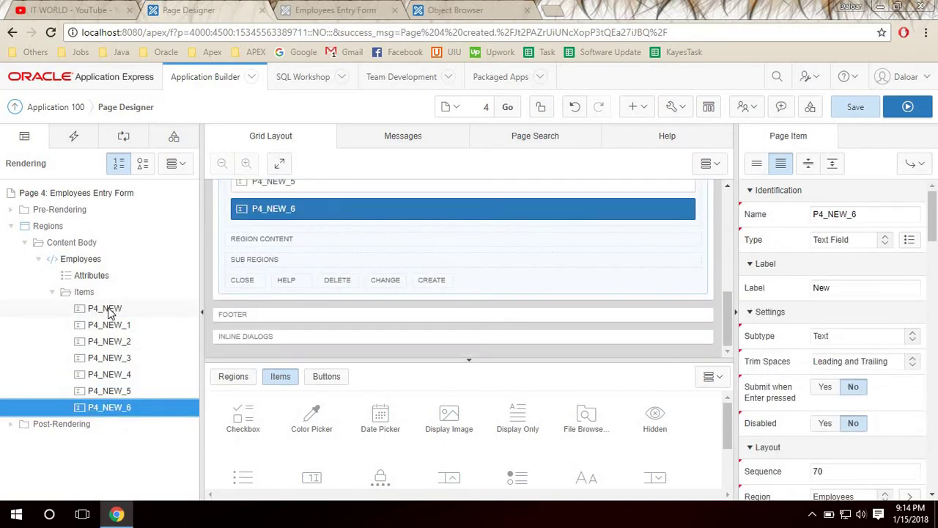
left_click(108, 308)
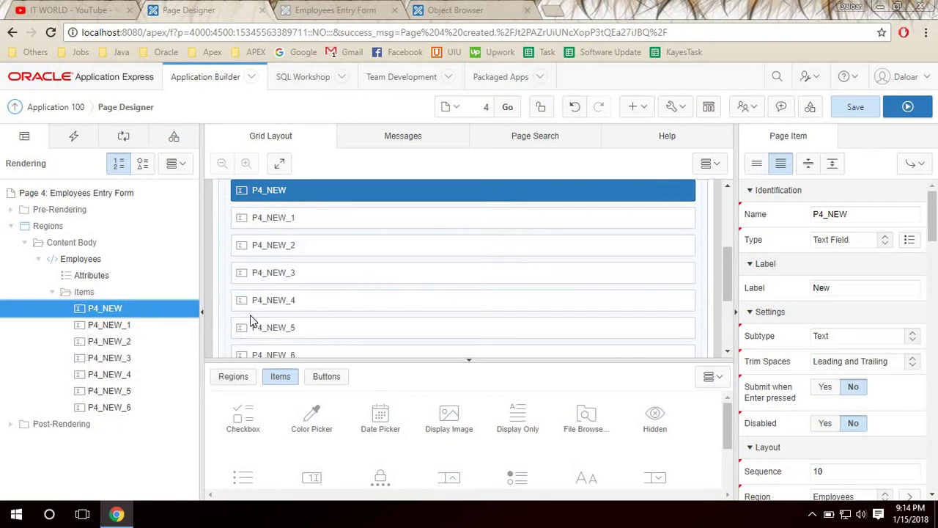
Rename item P4_NEW to P4_EMPLOYEE_ID.
left_click(831, 212)
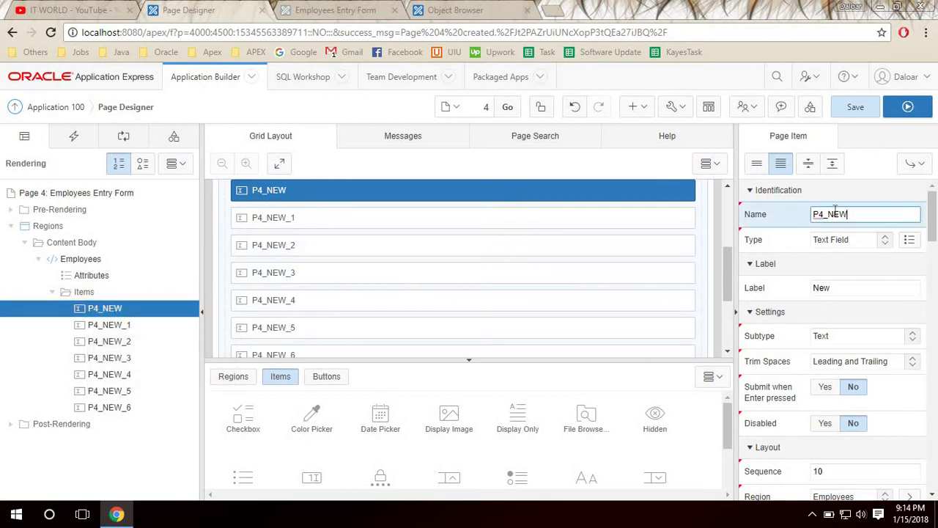
key("shift+End")
type("EMPLOYEE")
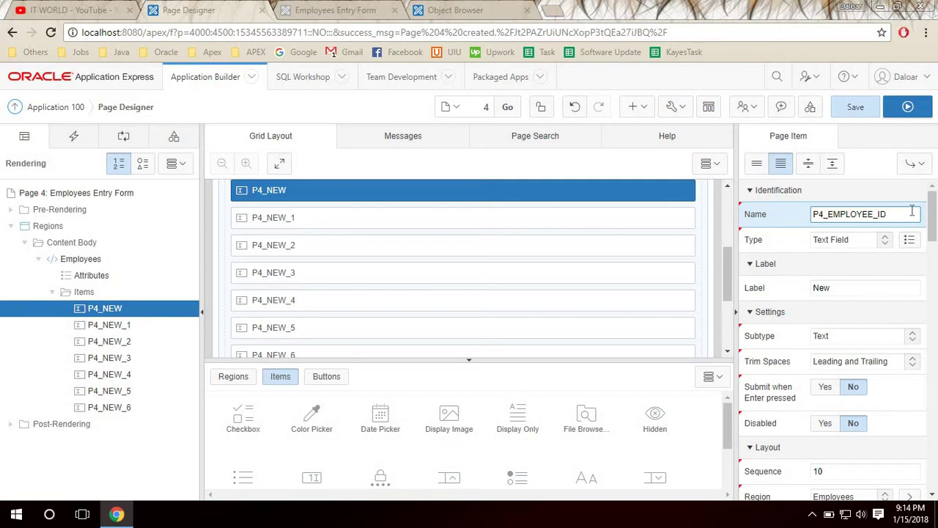
left_click(851, 291)
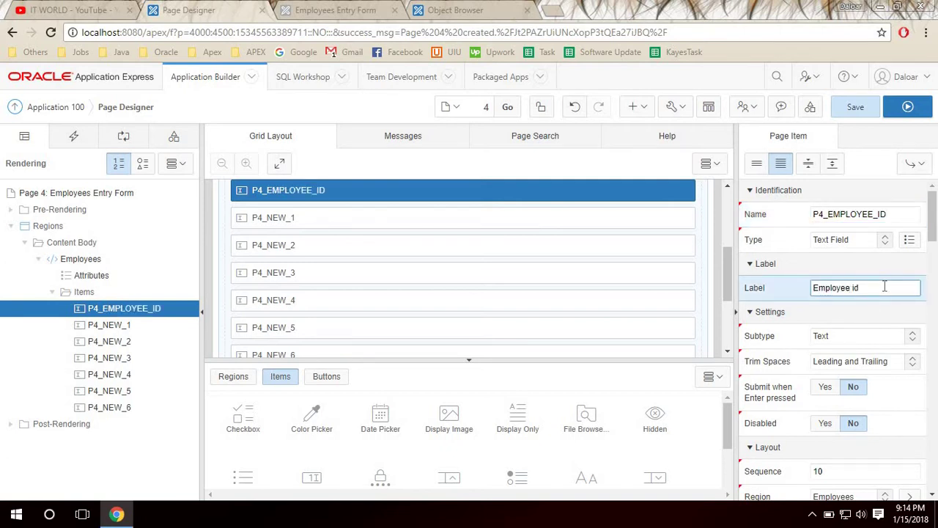
double_click(872, 284)
left_click(886, 214)
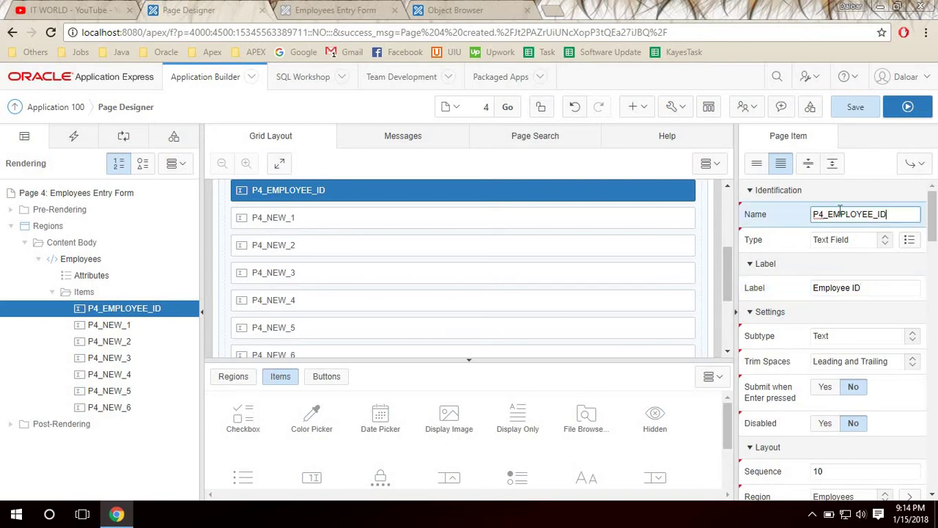
left_click(500, 106)
left_click(846, 214)
left_click_drag(824, 213, 834, 214)
left_click(827, 213)
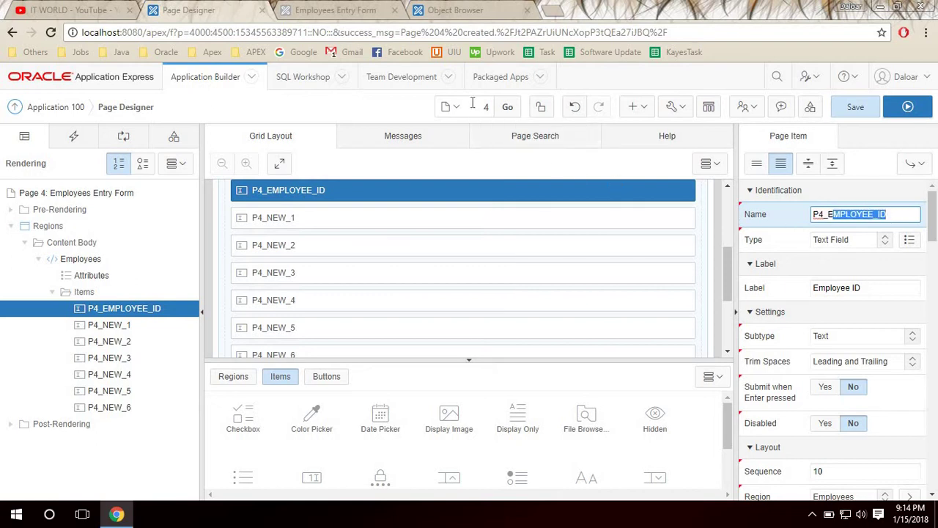
left_click(825, 214)
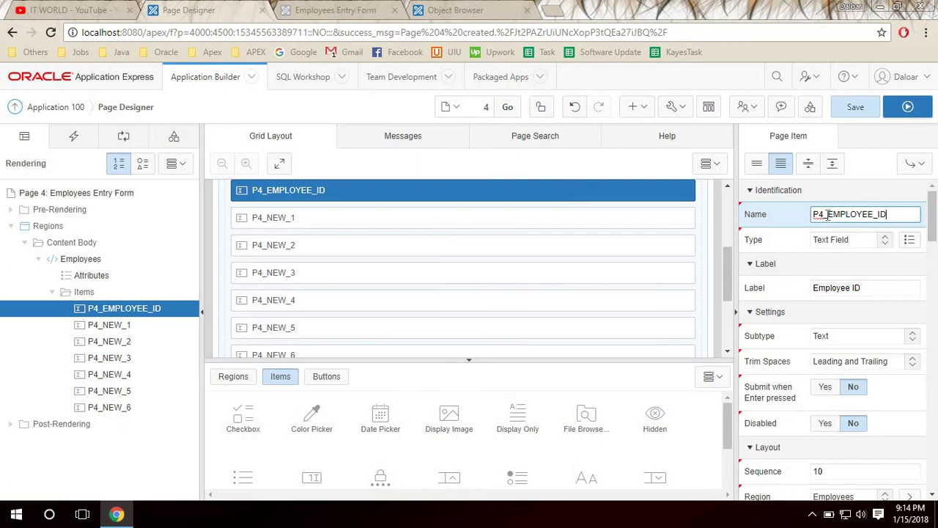
left_click_drag(891, 215, 811, 222)
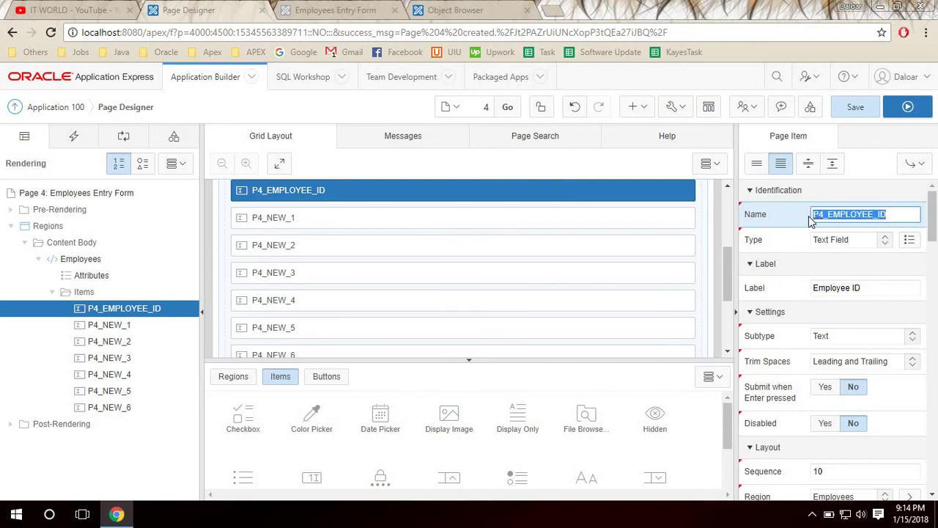
left_click(890, 212)
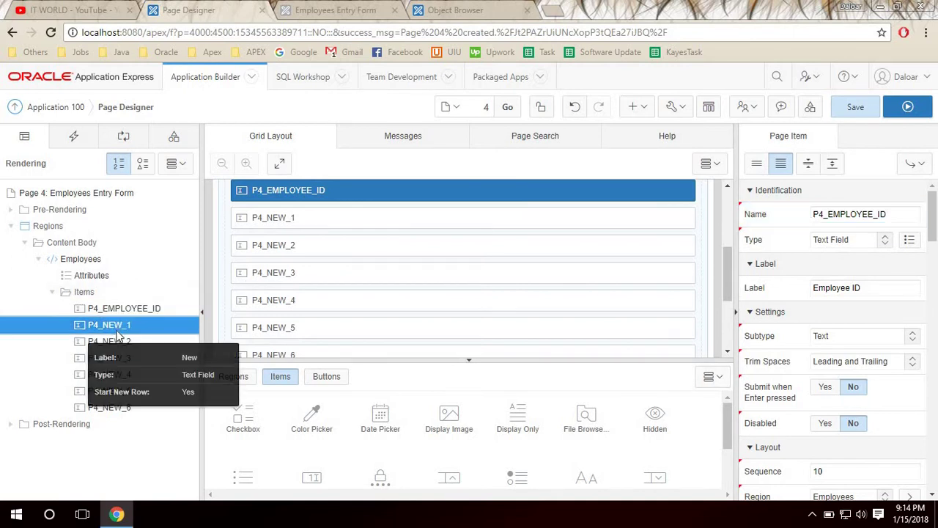
Rename item P4_NEW_1 to P4_LAST_NAME.
left_click(114, 329)
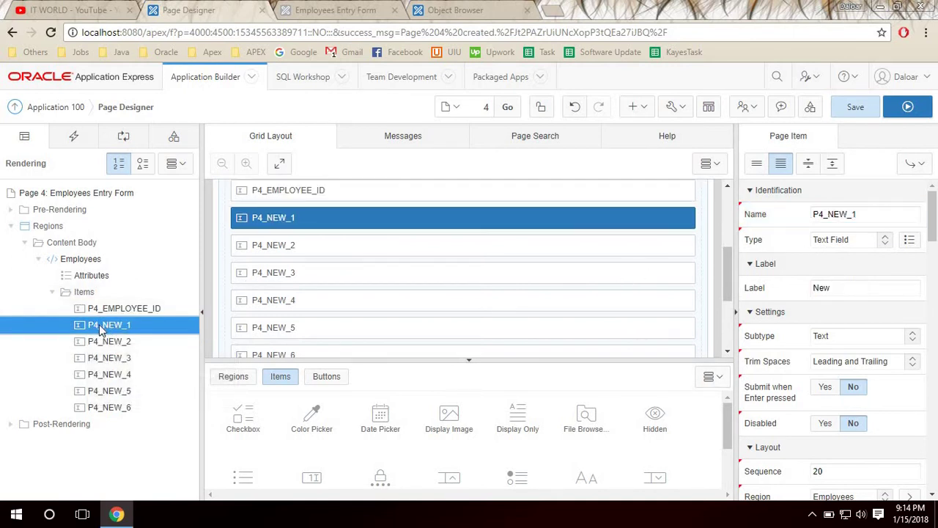
left_click(861, 214)
left_click_drag(830, 213, 927, 228)
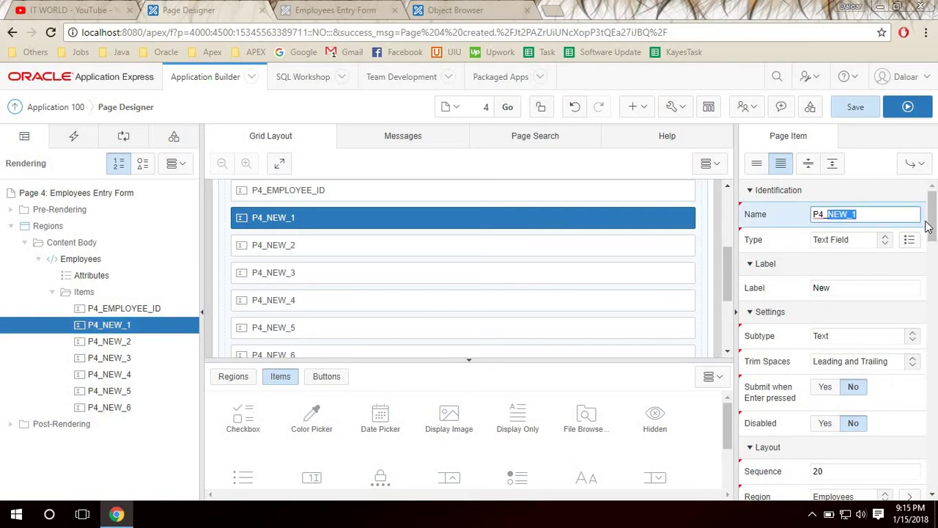
type("LAST_NAME")
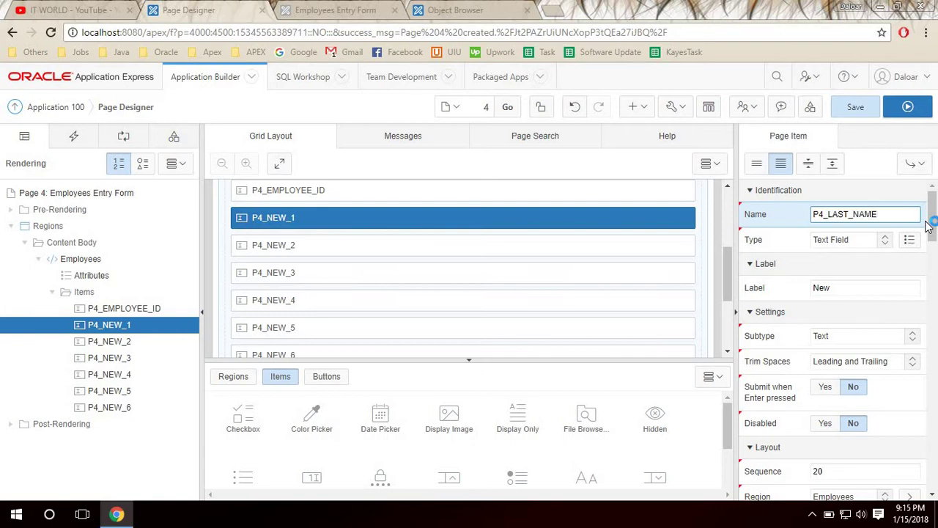
left_click(125, 348)
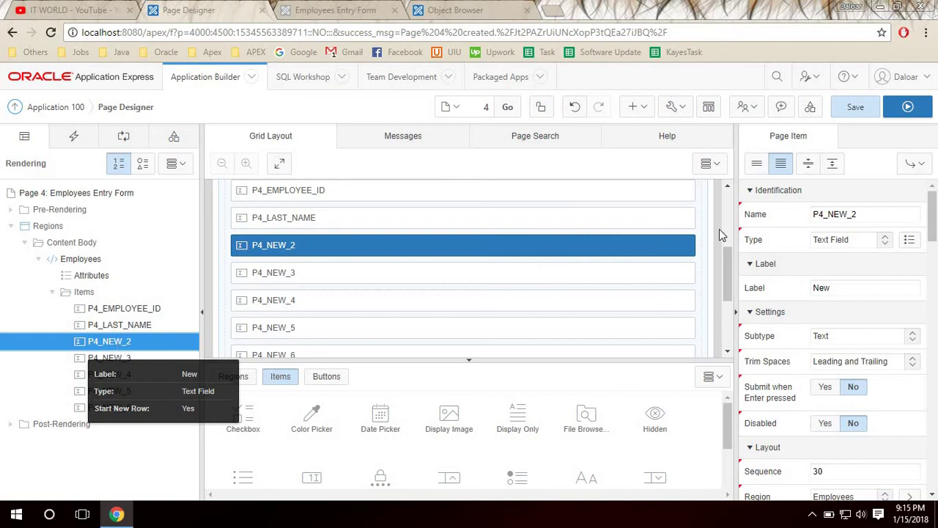
Rename item P4_NEW_2 to P4_JOB_ID.
left_click(829, 214)
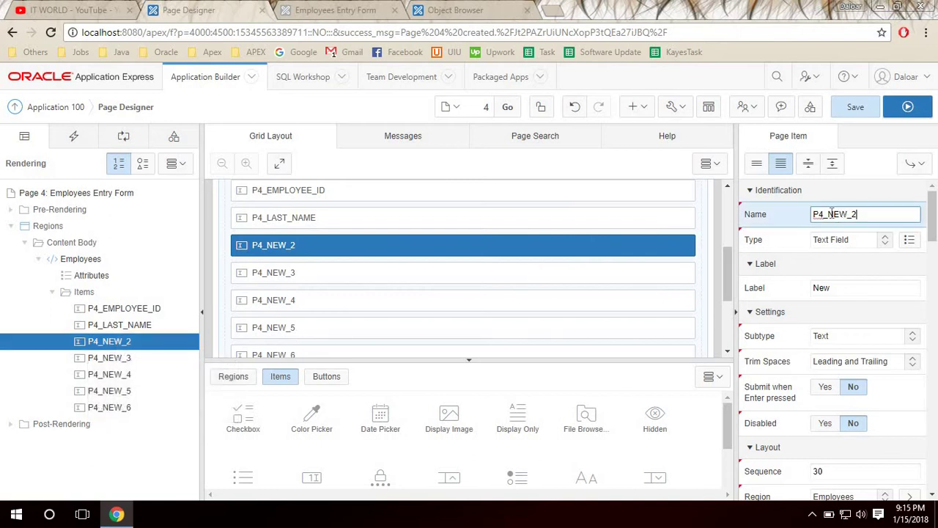
left_click(898, 214, "shift")
type("JOB")
left_click(111, 358)
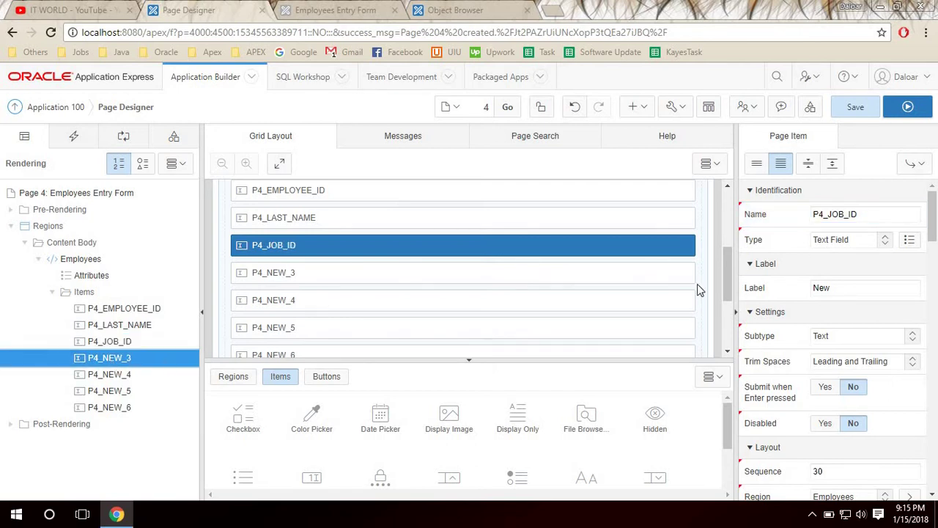
left_click(831, 214)
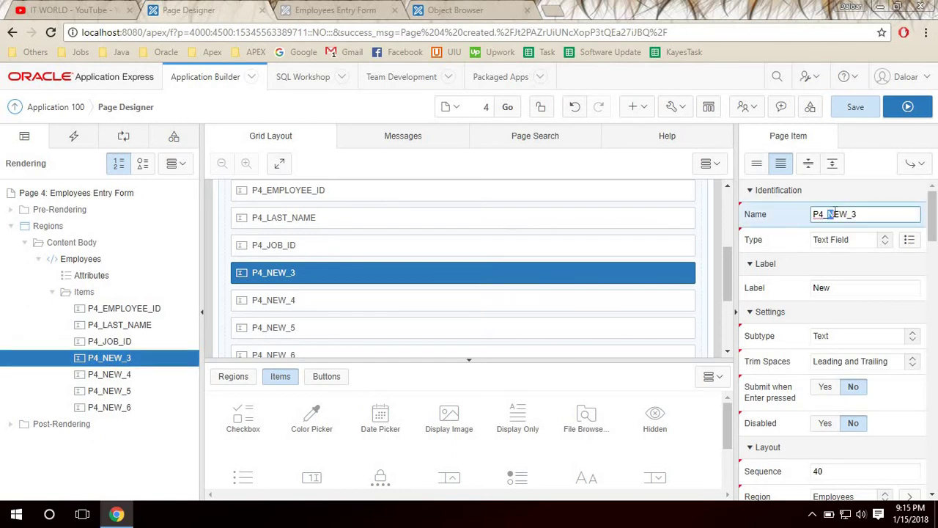
left_click(345, 7)
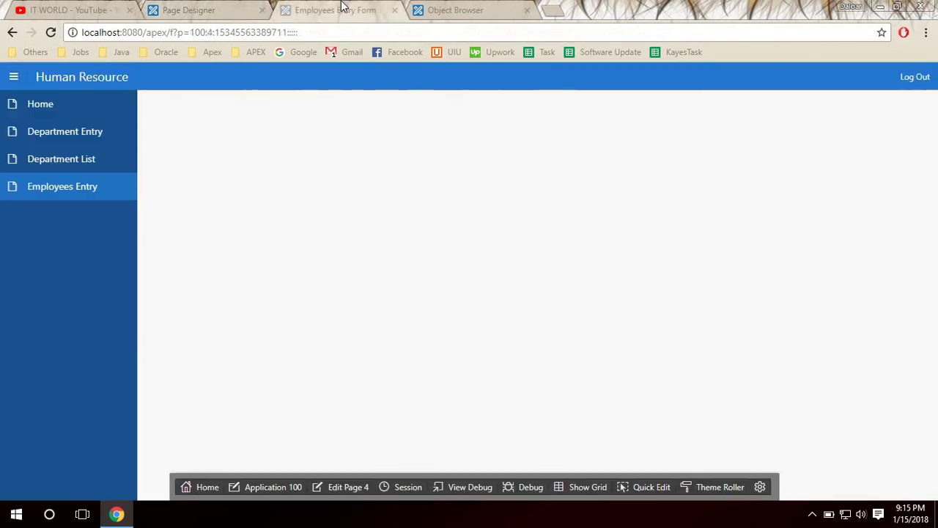
Check the EMPLOYEES column names and rename P4_NEW_3 to P4_EMAIL.
left_click(452, 7)
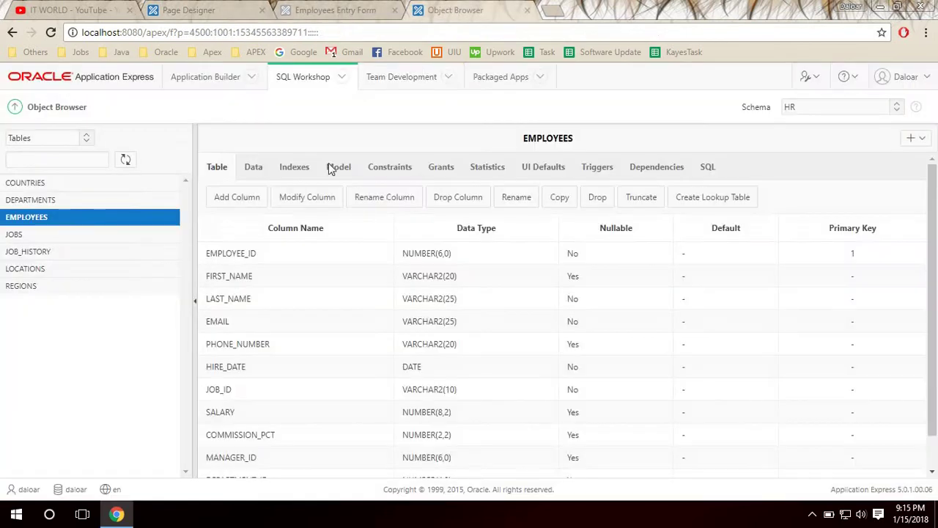
left_click(43, 219)
double_click(244, 255)
double_click(238, 299)
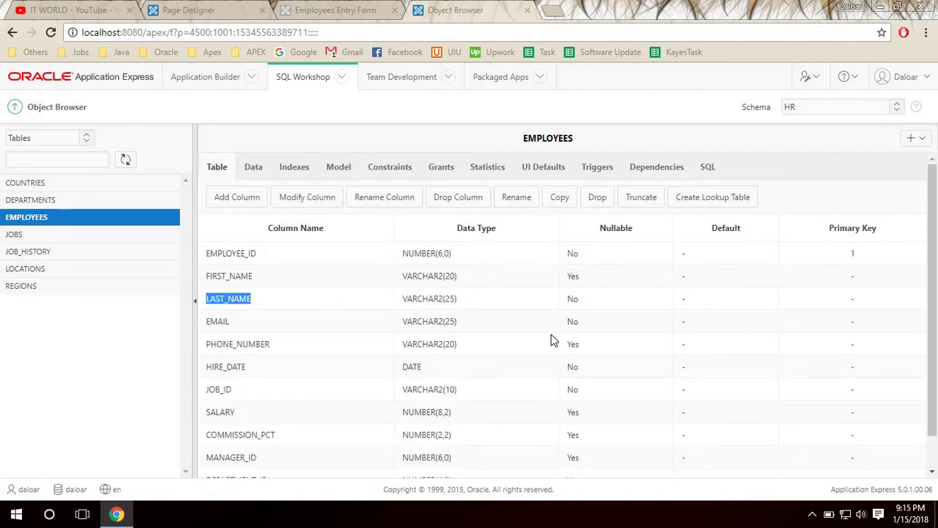
double_click(218, 322)
left_click(189, 9)
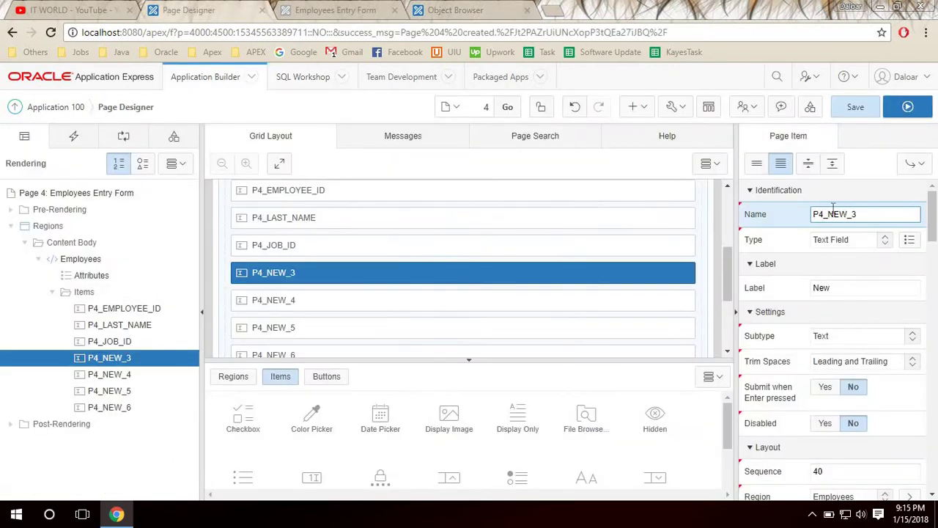
left_click_drag(829, 213, 930, 189)
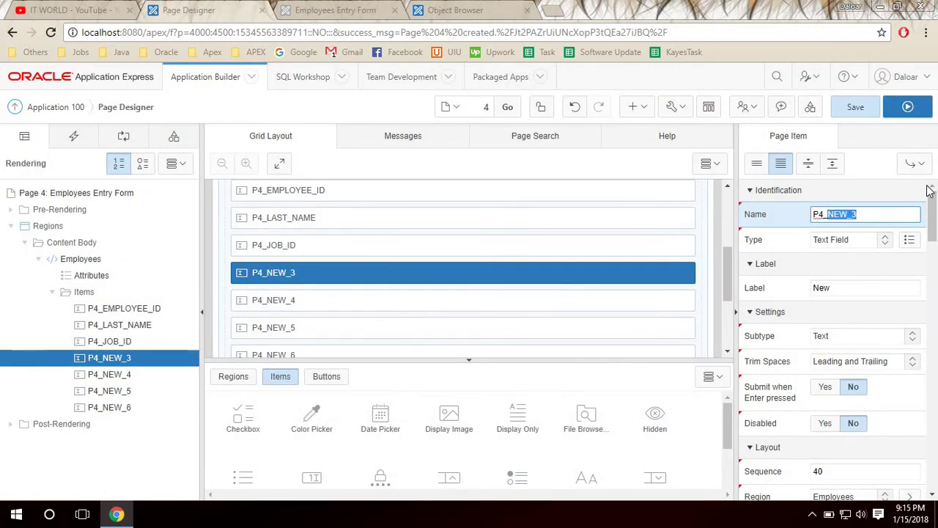
type("EMAIL")
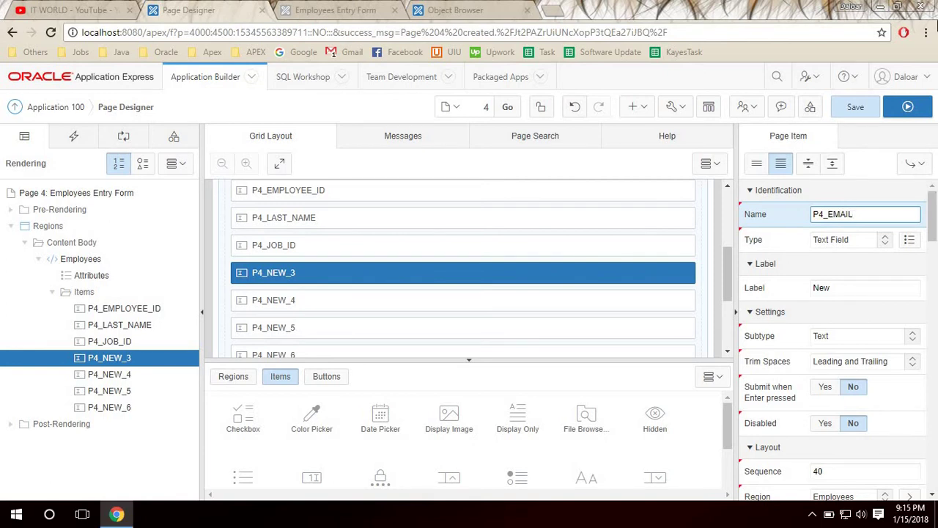
Rename item P4_NEW_4 to P4_HIRE_DATE to match the HIRE_DATE column.
left_click(470, 9)
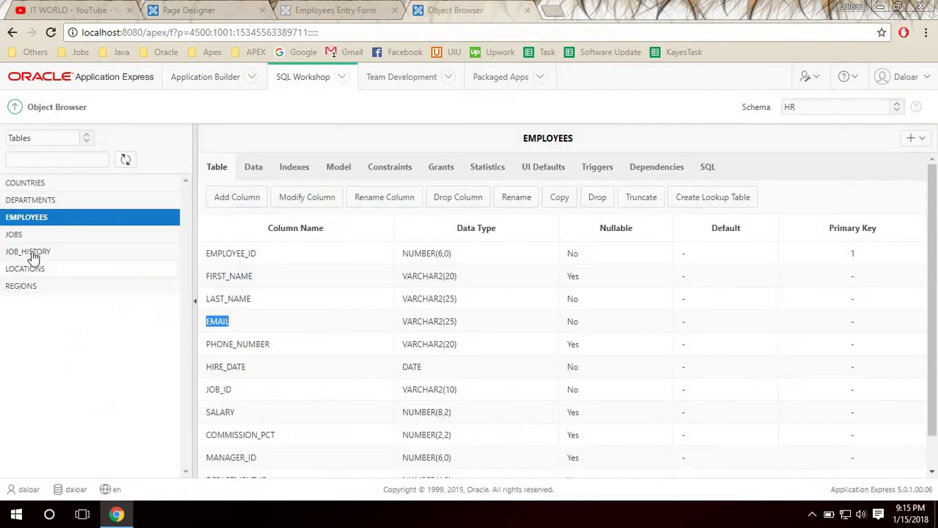
double_click(228, 367)
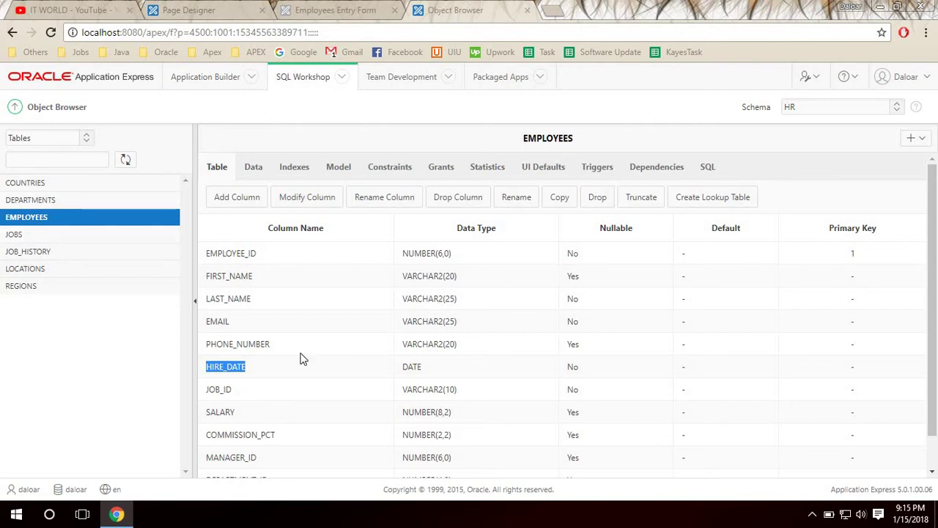
left_click(207, 9)
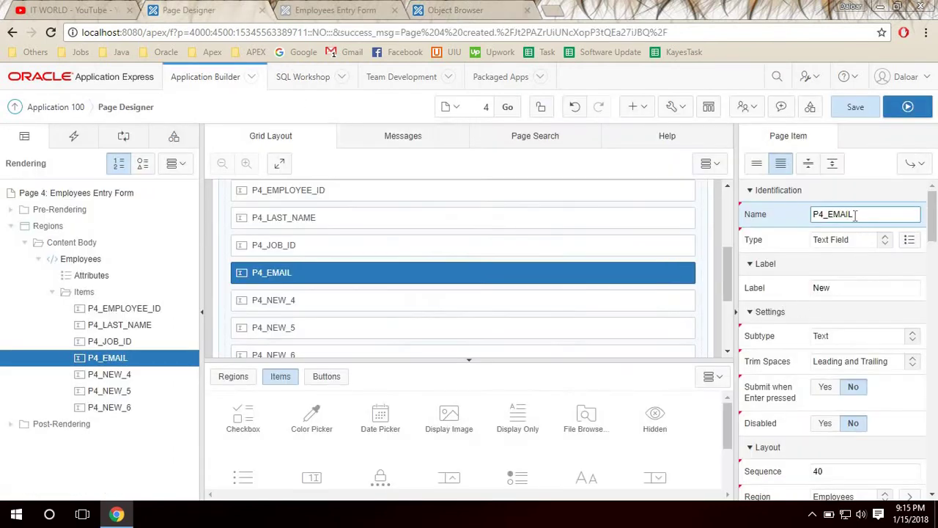
left_click(120, 376)
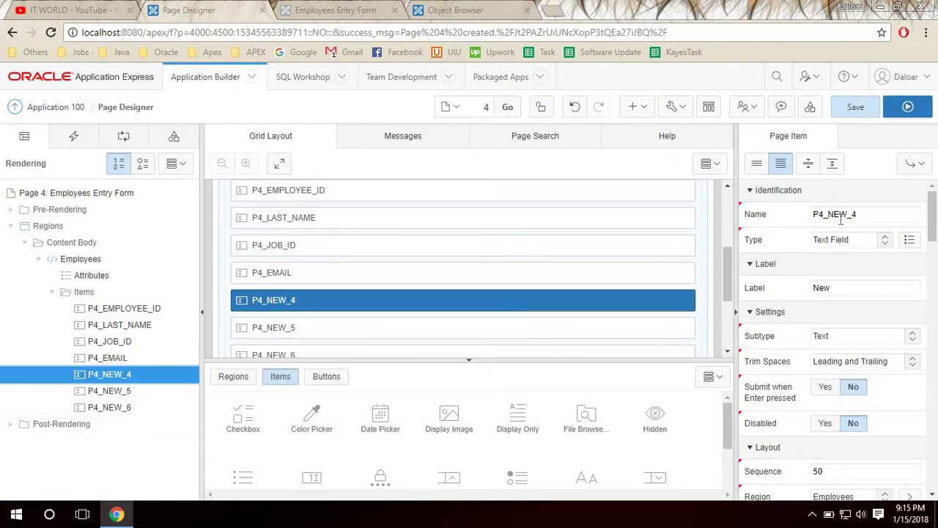
left_click_drag(828, 214, 924, 218)
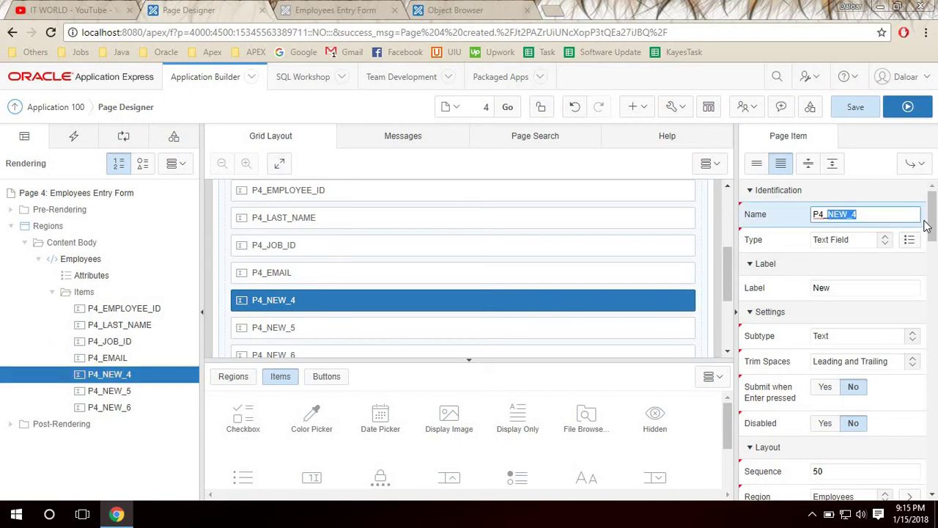
key("BackSpace")
type("HIRE_DATE")
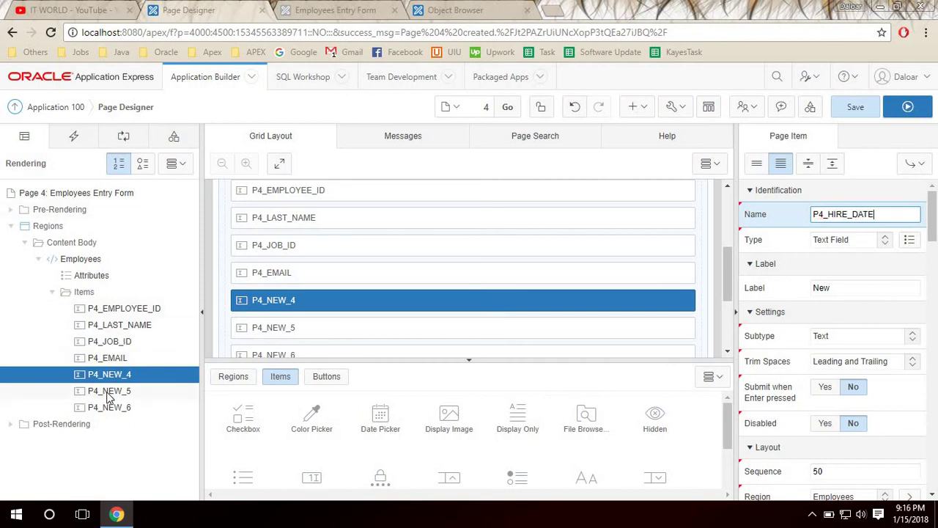
left_click(108, 390)
Rename P4_NEW_5 to P4_SALARY and P4_NEW_6 to P4_DEPARTMENT_ID.
left_click(451, 9)
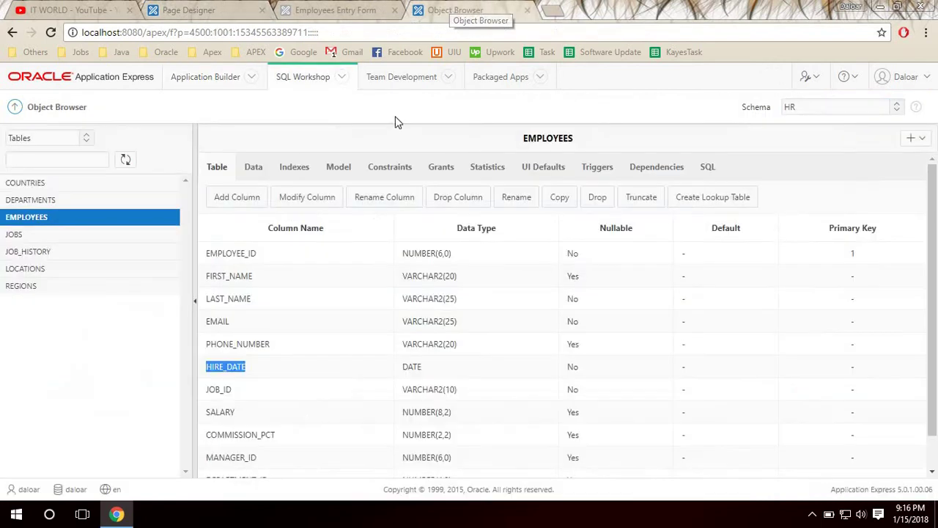
double_click(220, 390)
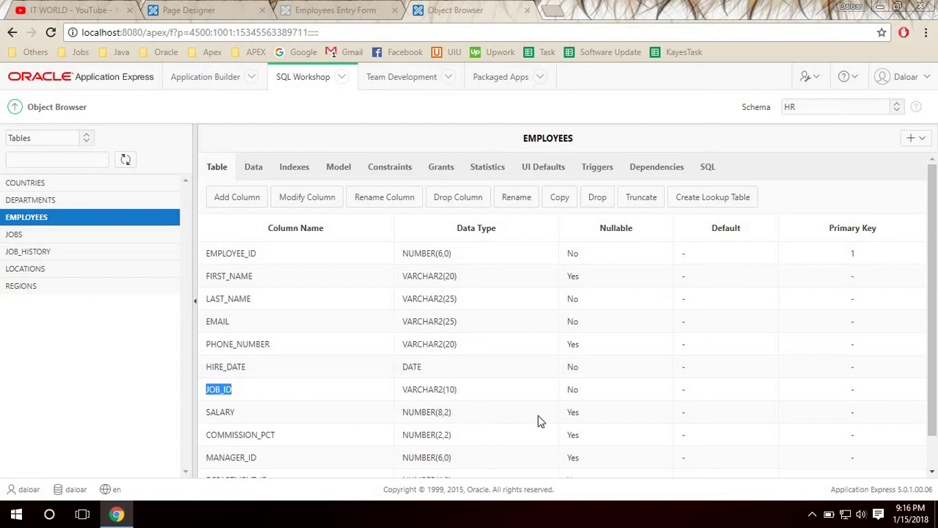
double_click(212, 413)
scroll(427, 422, "down", 1)
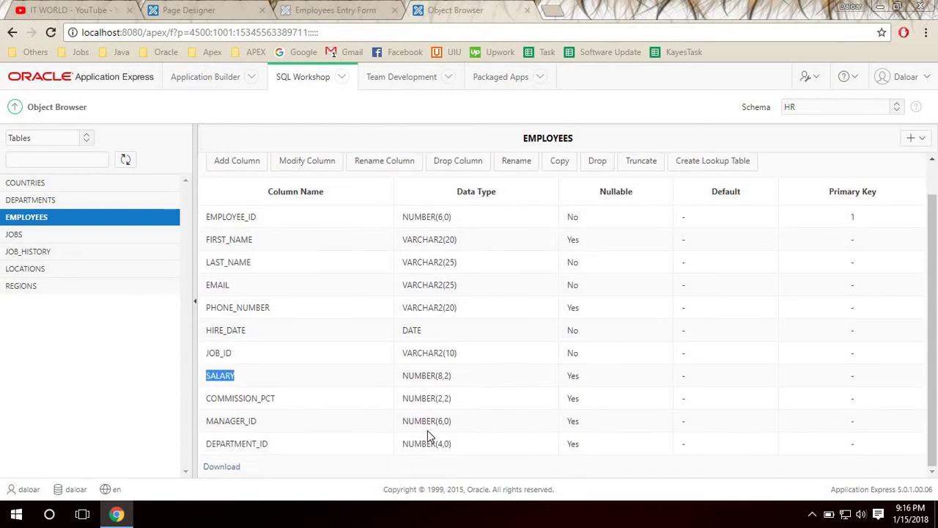
left_click(205, 8)
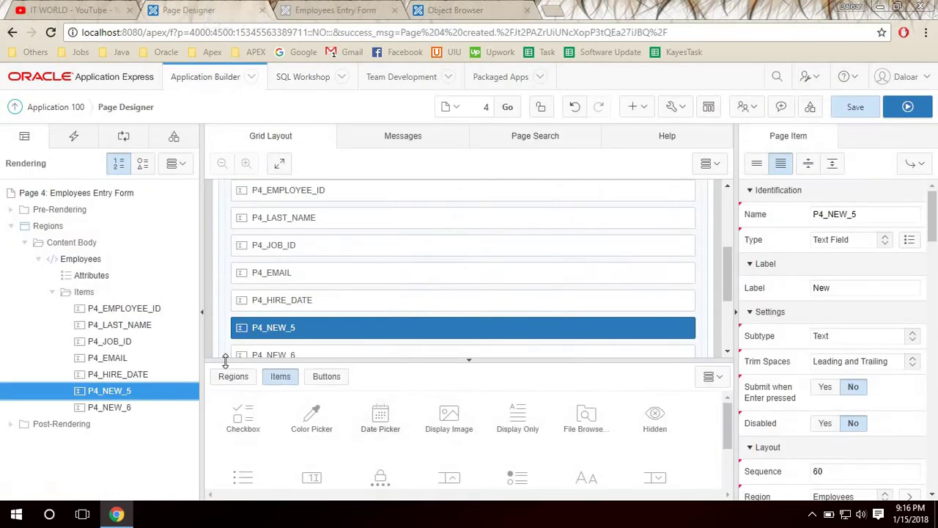
left_click(269, 327)
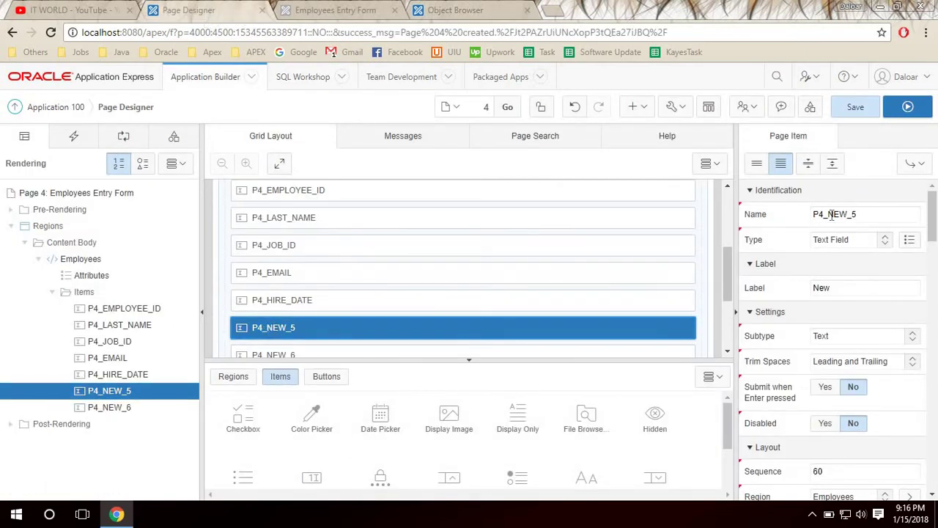
left_click_drag(829, 214, 865, 214)
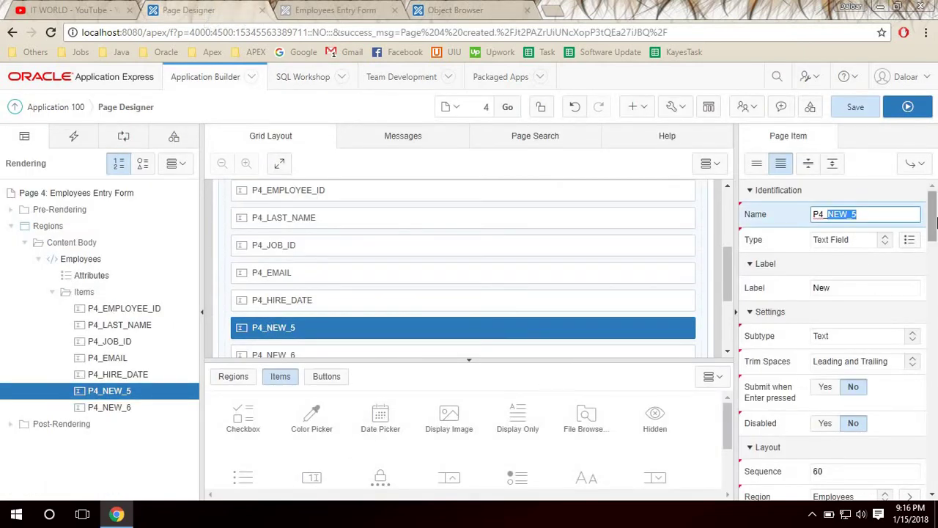
type("SALARY")
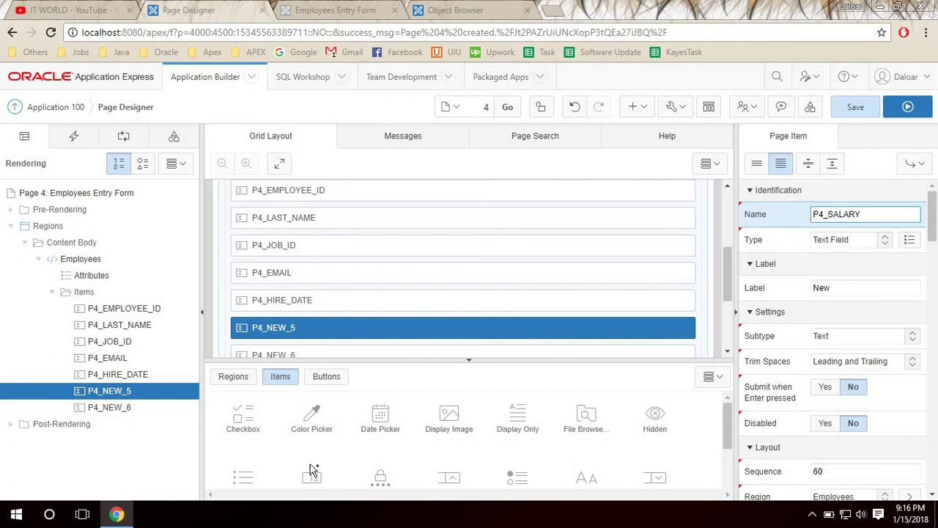
left_click(105, 408)
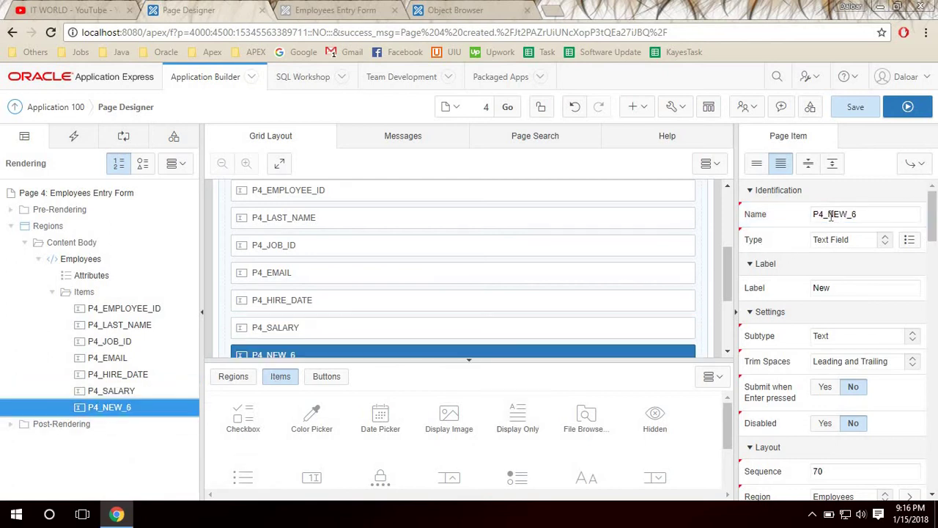
left_click_drag(829, 214, 860, 215)
type("D")
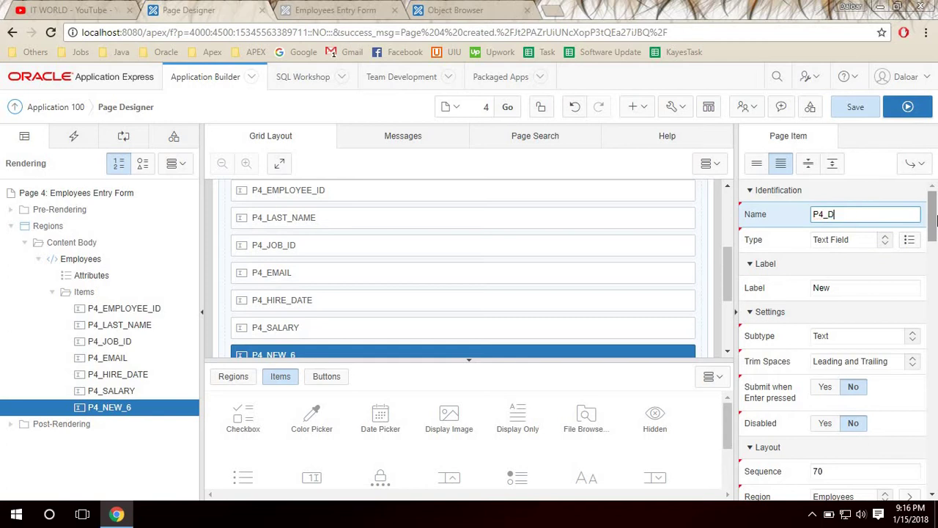
type("EPARTMENT_ID")
left_click(122, 322)
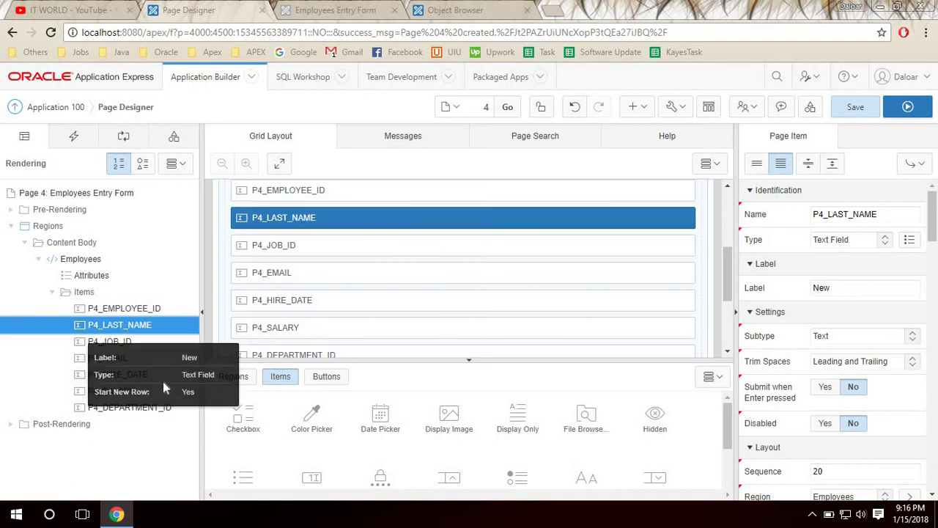
Set P4_EMPLOYEE_ID's Source Type to Database Column with column EMPLOYEE_ID.
left_click(121, 308)
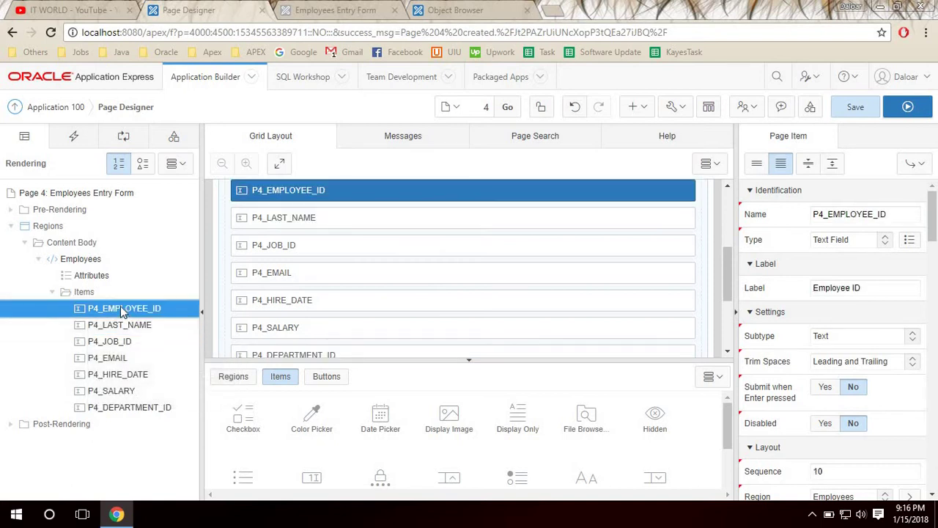
left_click(894, 214)
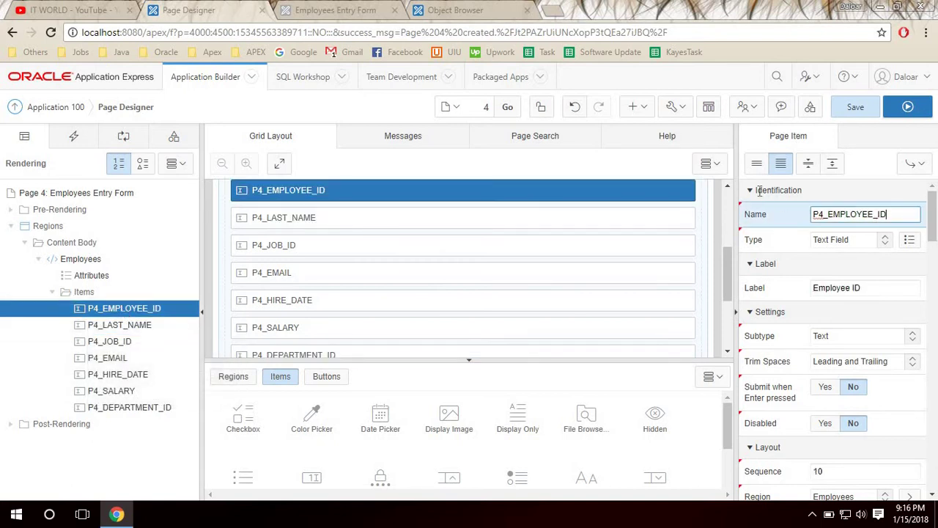
double_click(892, 213)
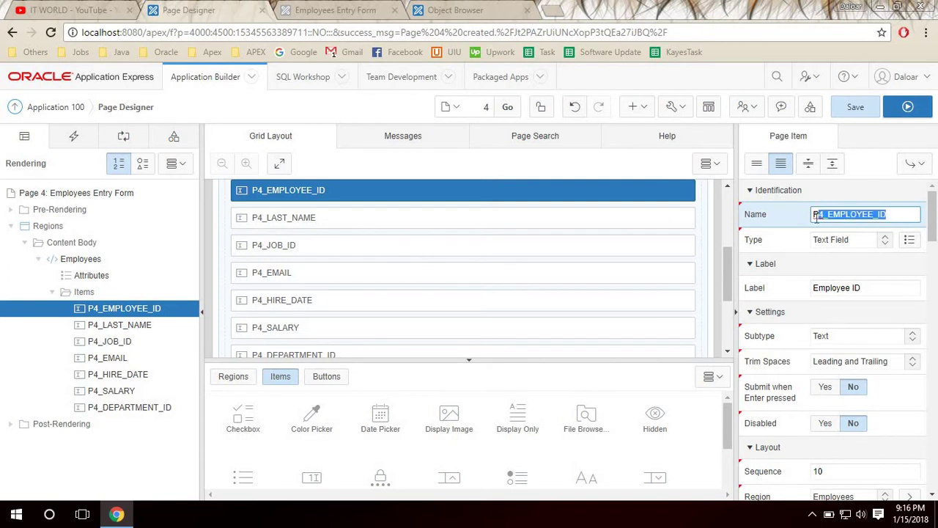
left_click(810, 168)
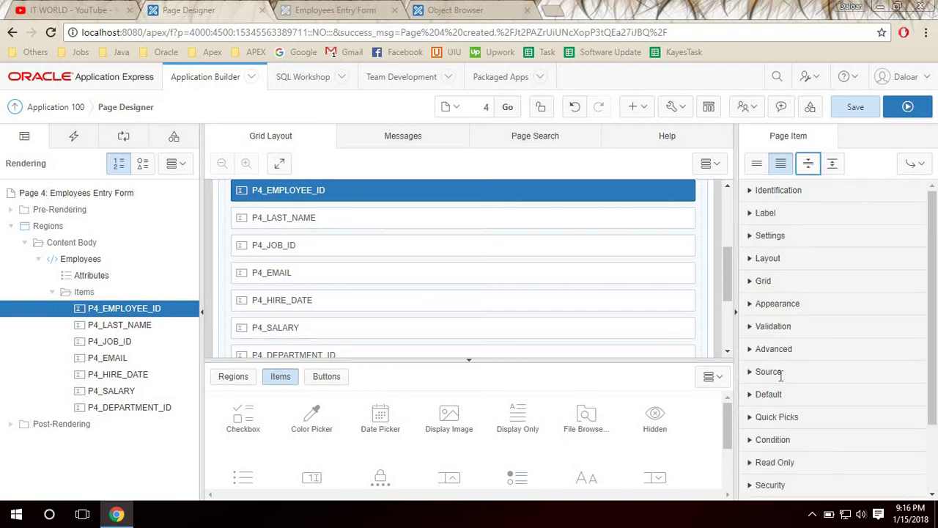
left_click(770, 372)
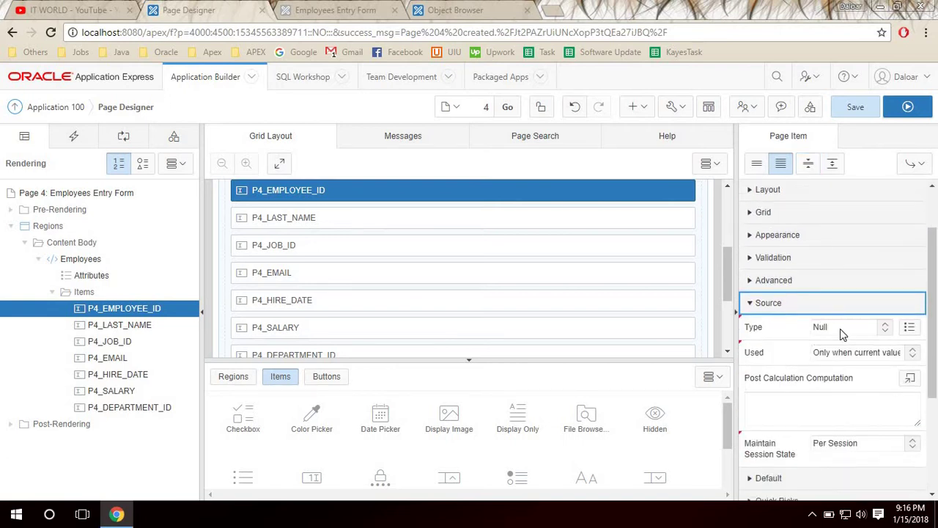
left_click(840, 328)
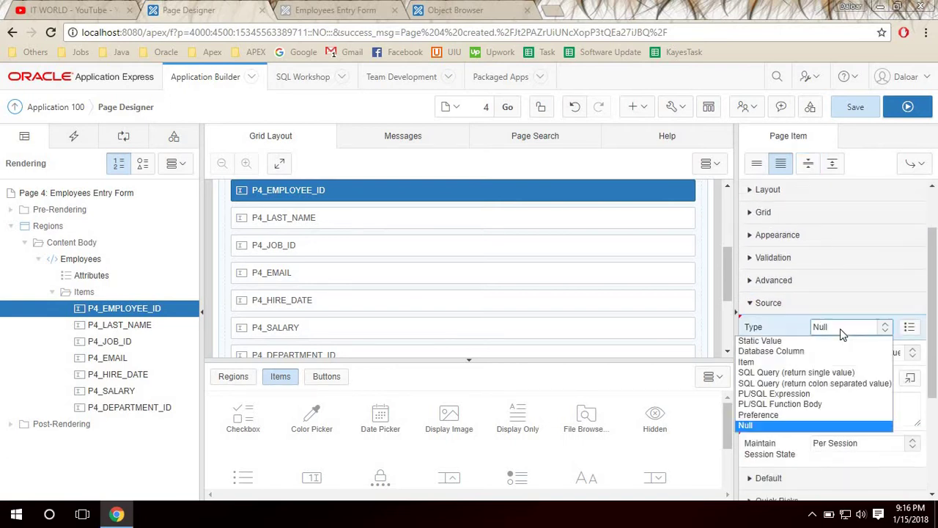
left_click(788, 352)
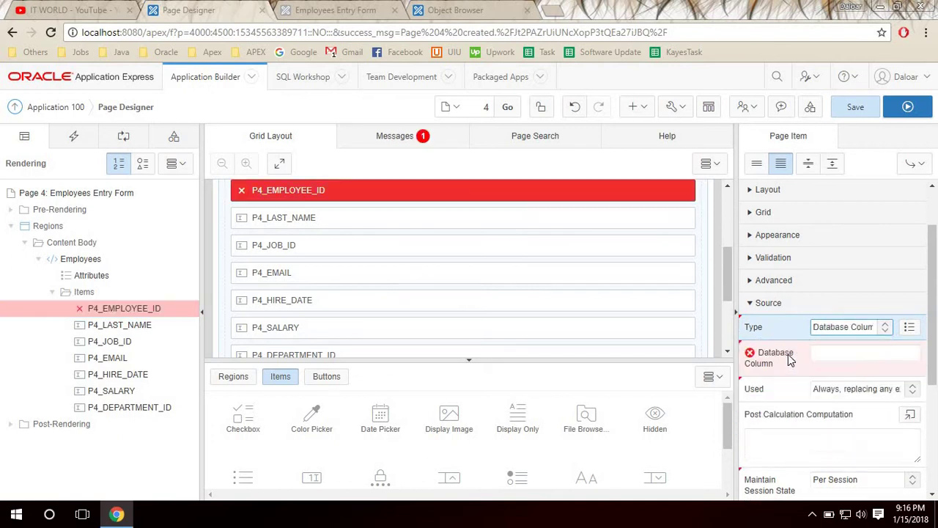
left_click(832, 354)
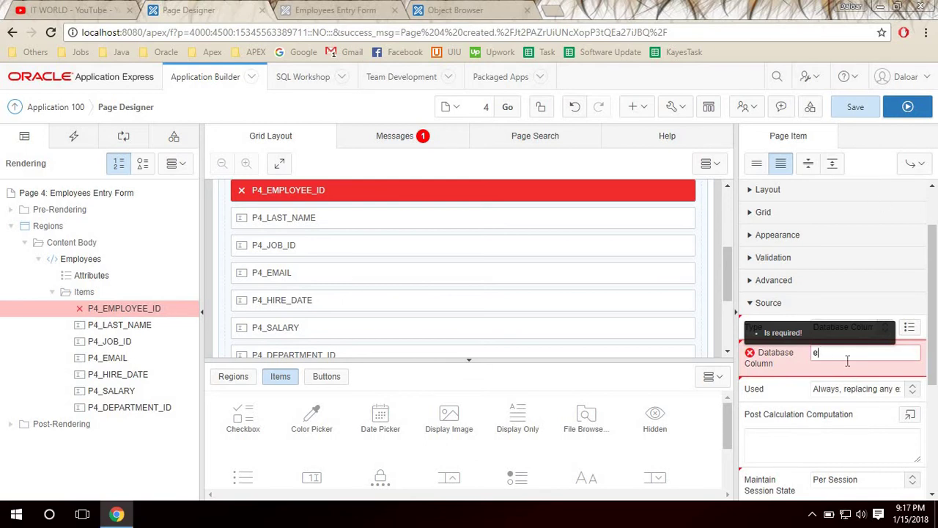
type("EMPLOYEE_ID")
left_click(887, 353)
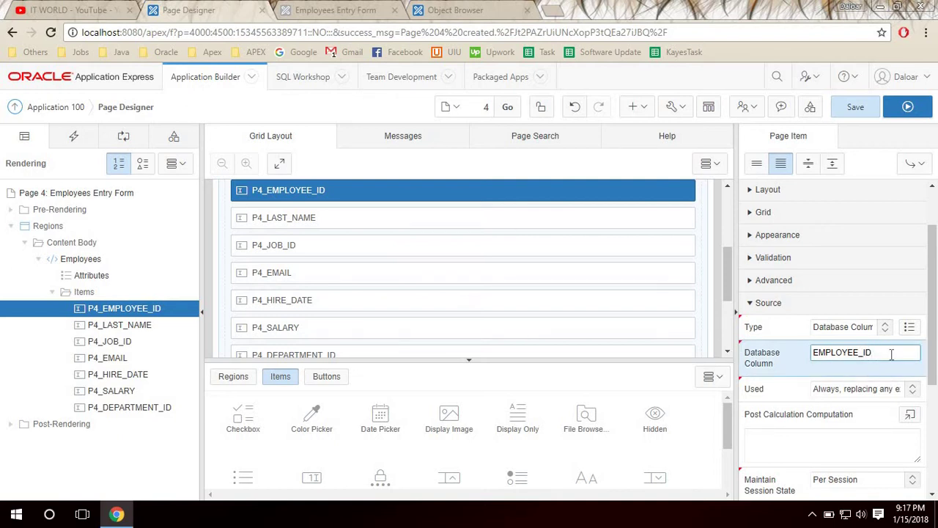
left_click_drag(879, 352, 806, 356)
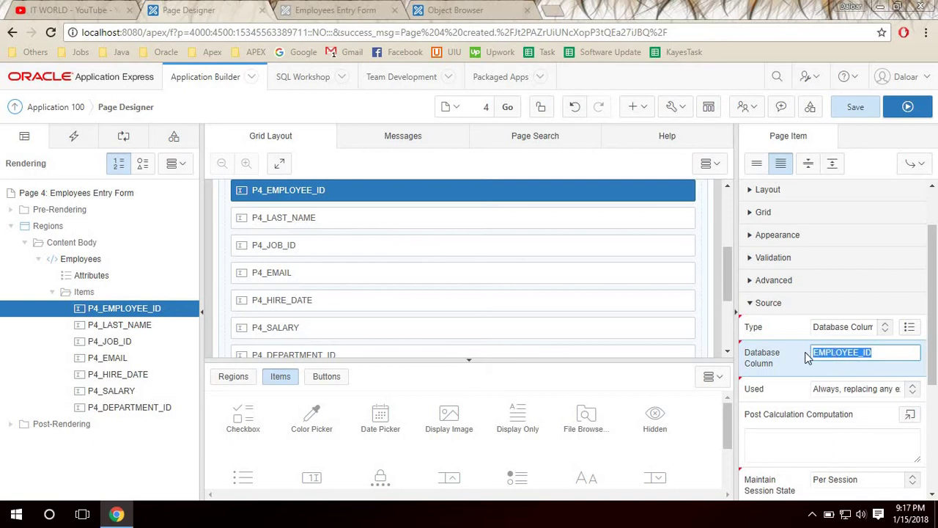
left_click(887, 353)
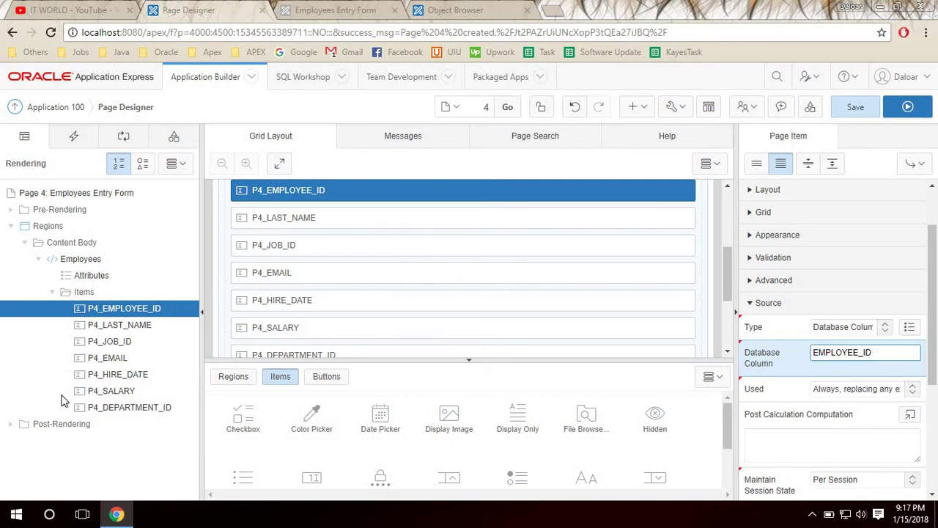
Source P4_LAST_NAME from the LAST_NAME database column.
left_click(121, 327)
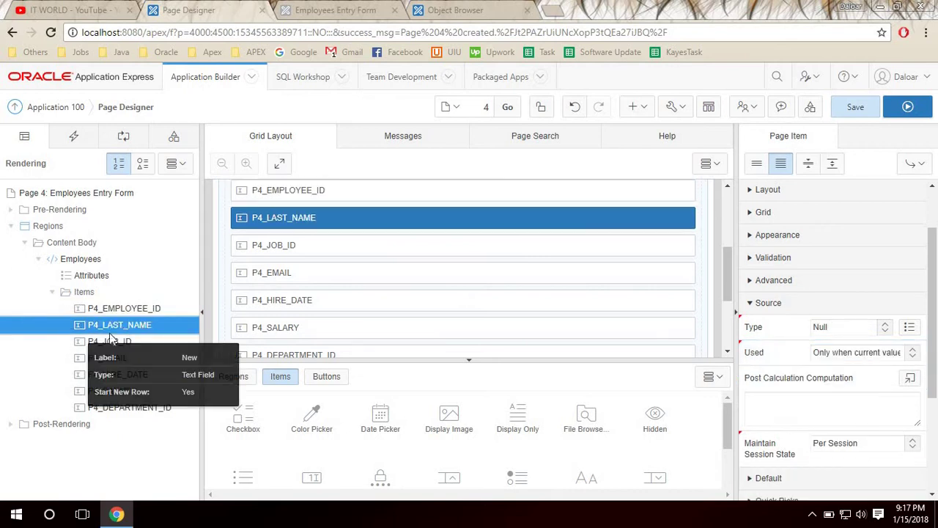
left_click(833, 330)
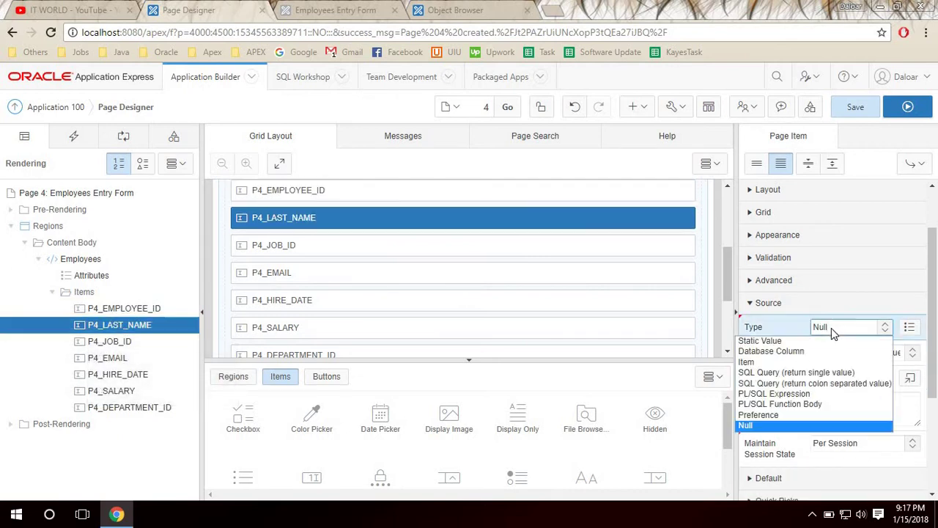
left_click(810, 350)
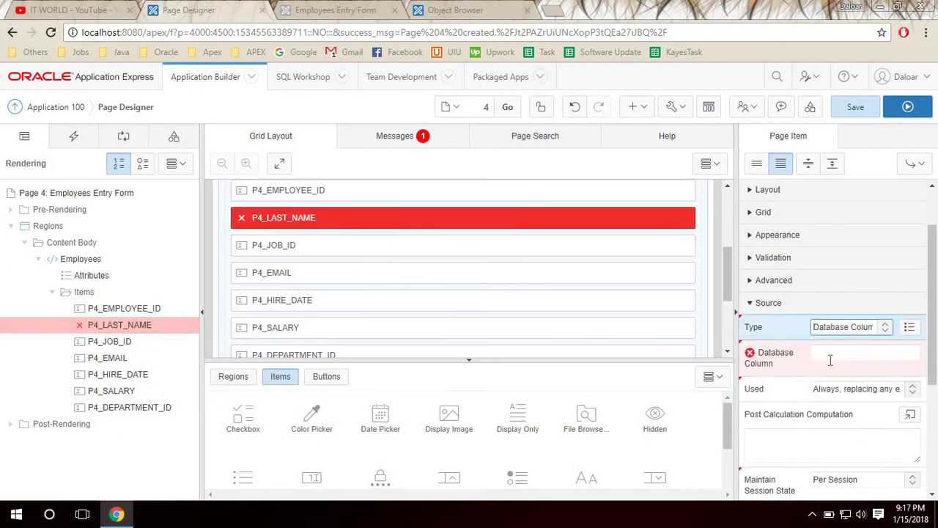
left_click(836, 354)
type("LAS")
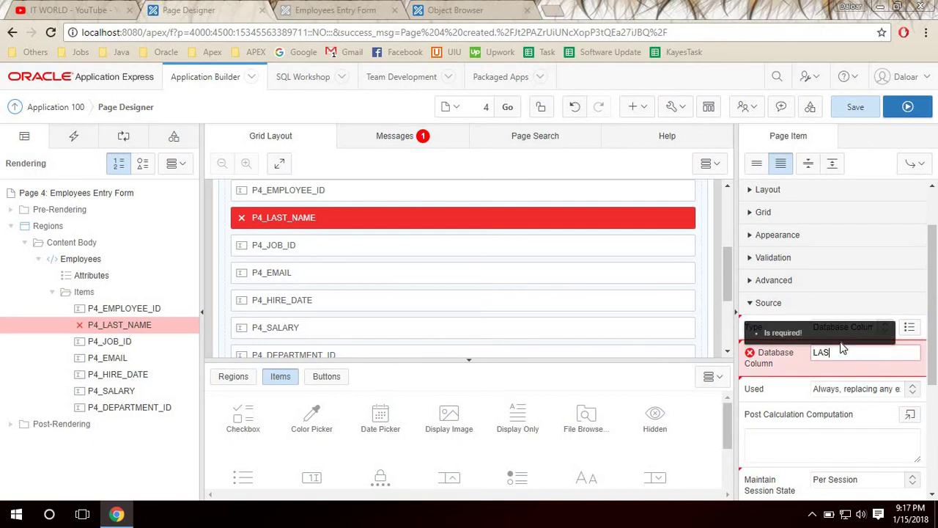
type("T_NAME")
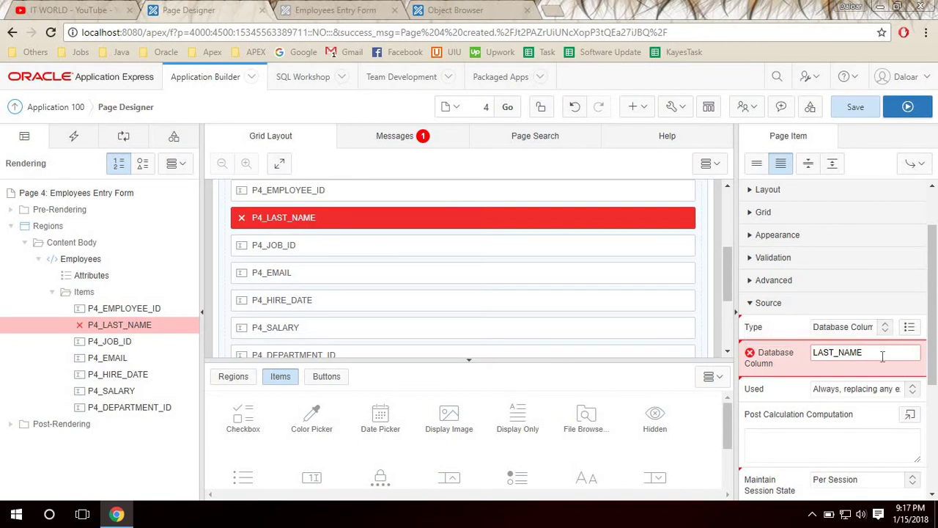
left_click(134, 330)
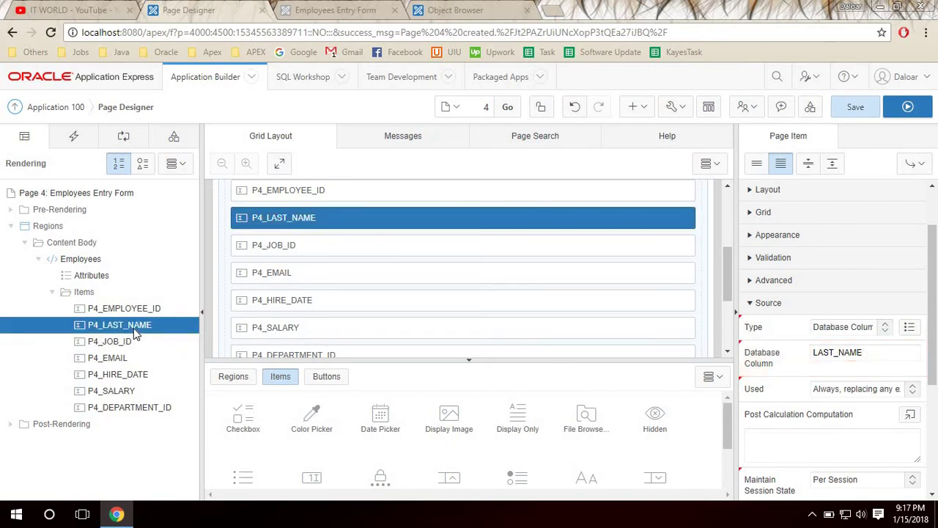
Source P4_JOB_ID from the JOB_ID database column.
left_click(108, 342)
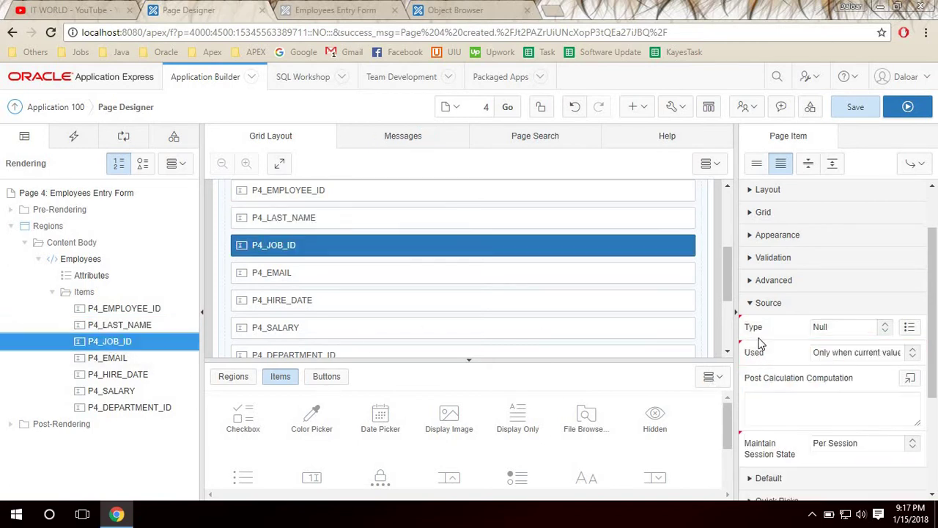
left_click(857, 330)
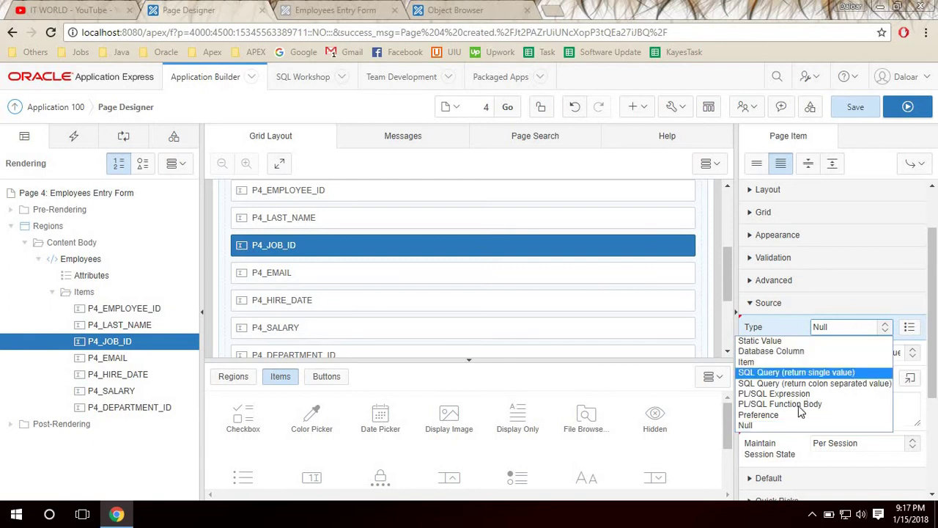
left_click(783, 353)
left_click(827, 356)
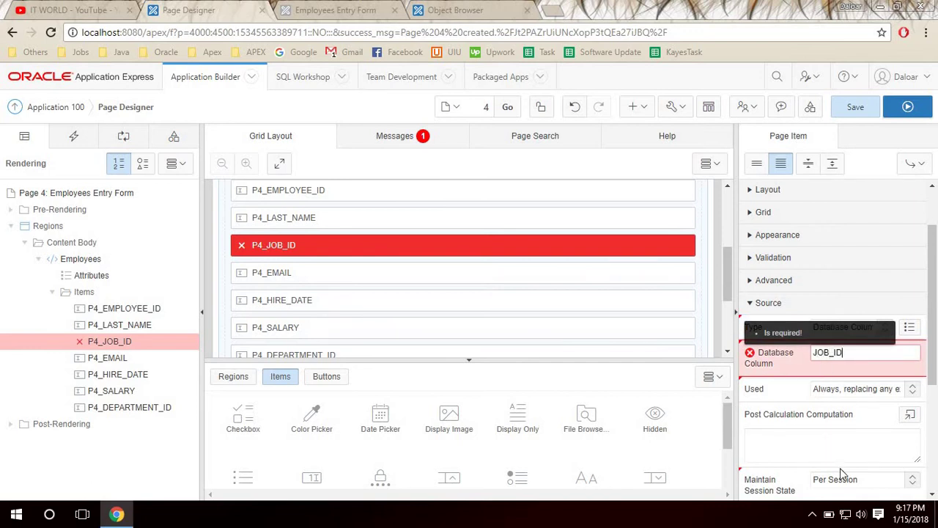
left_click(117, 341)
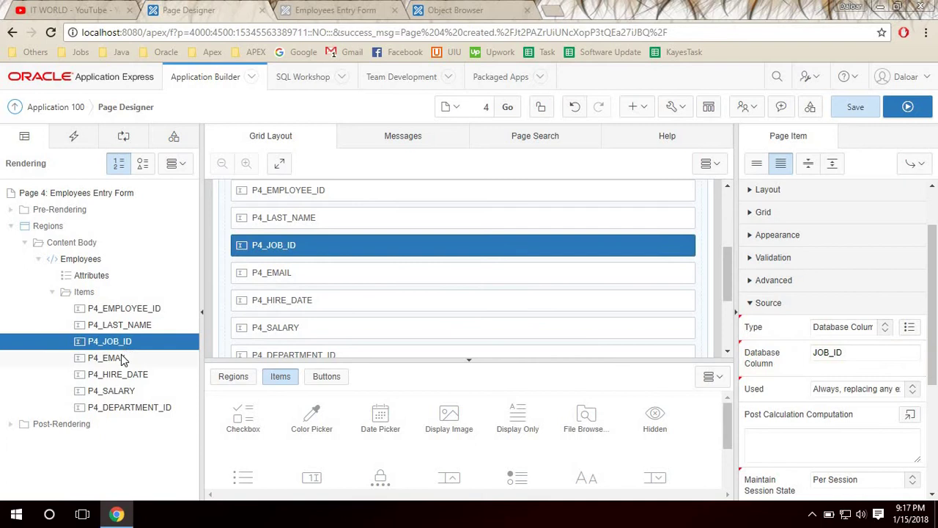
Source P4_EMAIL from the EMAIL database column.
left_click(118, 358)
left_click(839, 328)
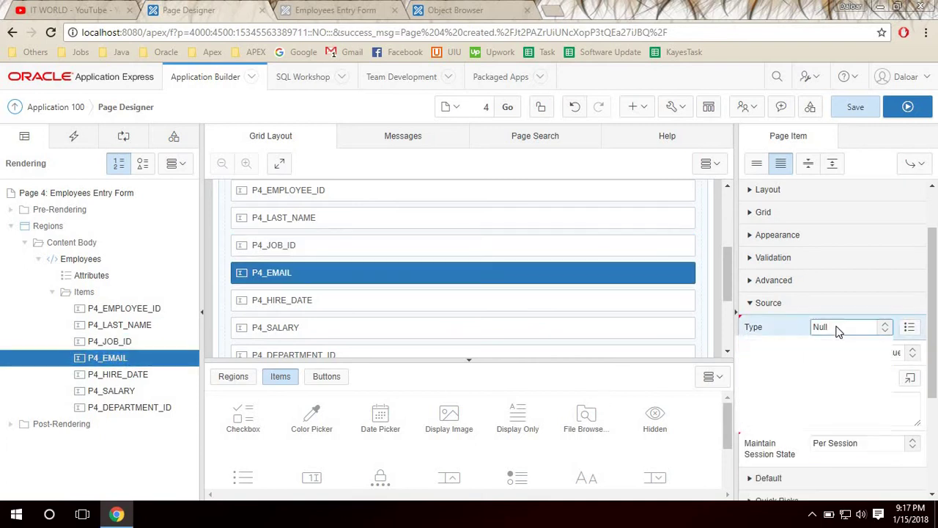
left_click(842, 349)
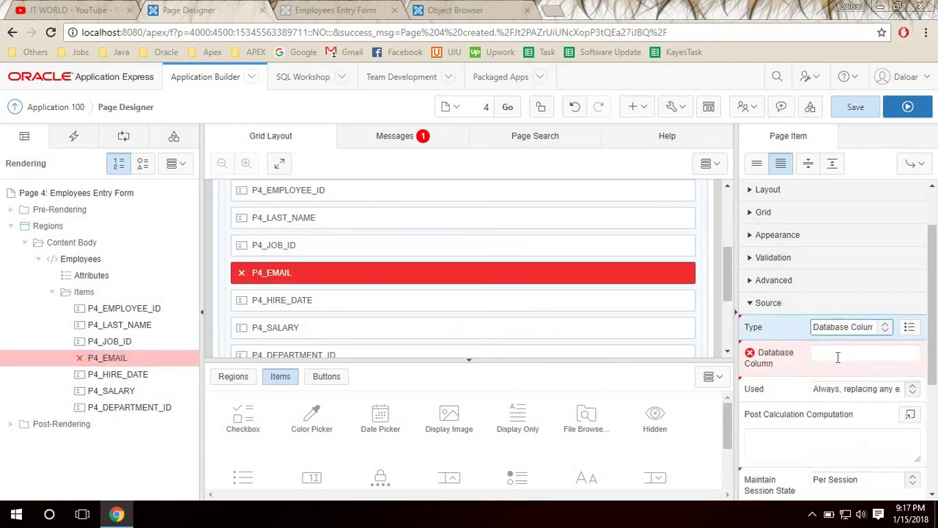
left_click(838, 357)
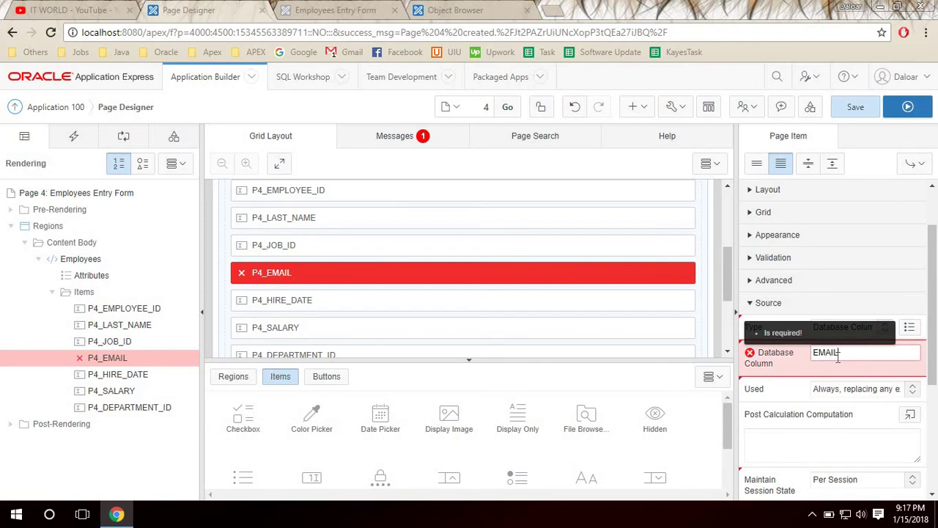
left_click(123, 359)
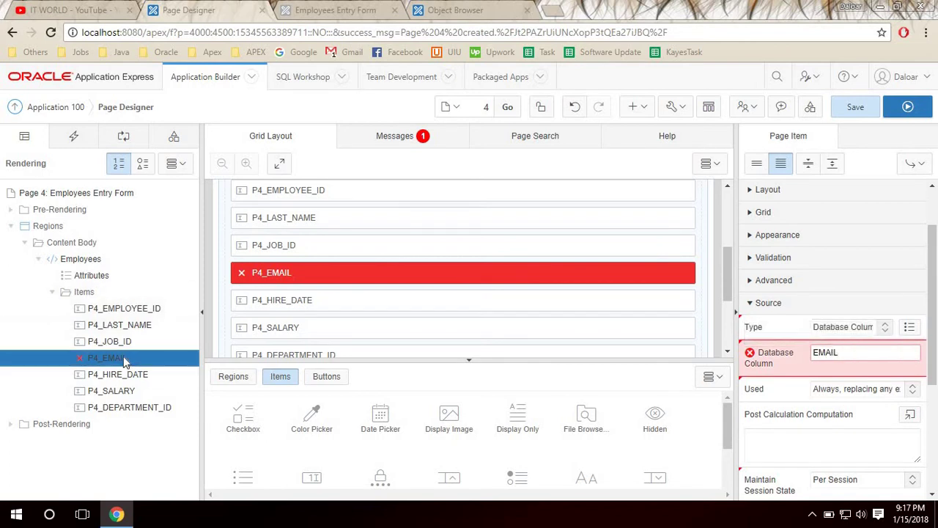
left_click(131, 376)
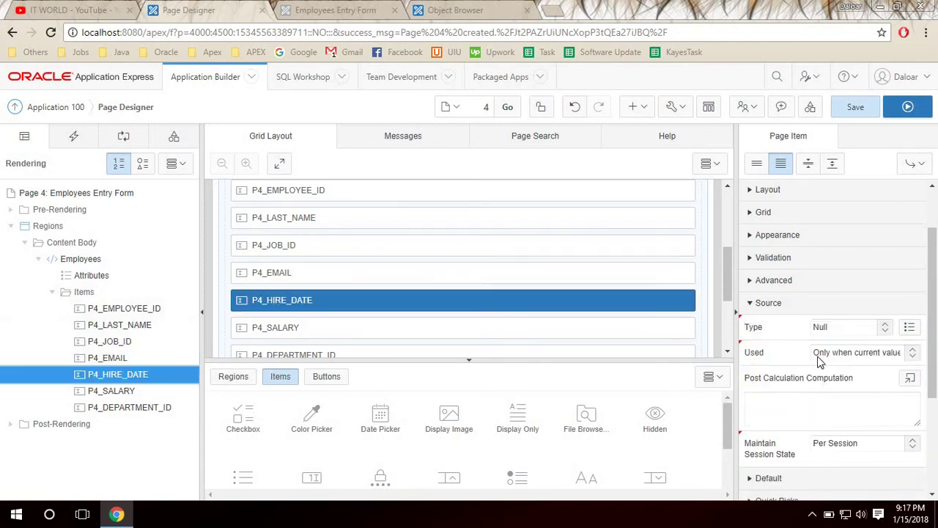
Make P4_HIRE_DATE read from the HIRE_DATE database column.
left_click(820, 328)
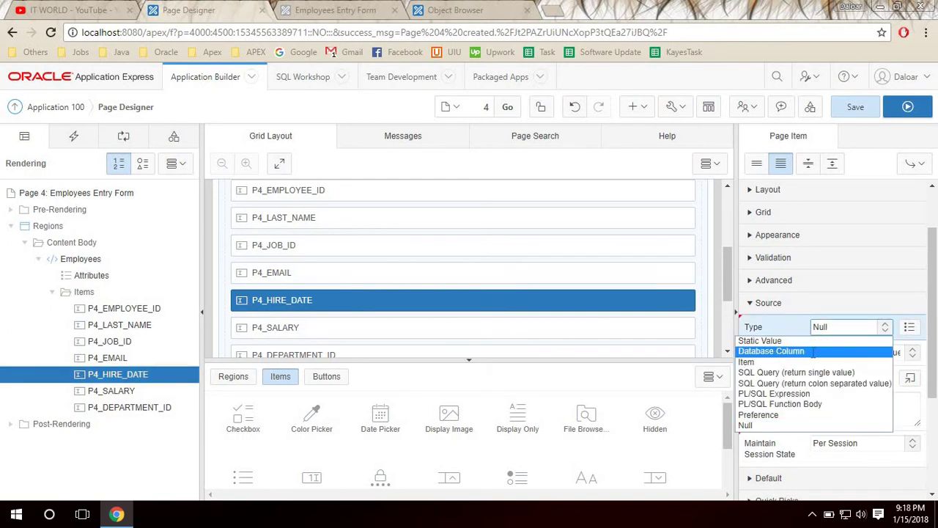
left_click(774, 350)
left_click(841, 358)
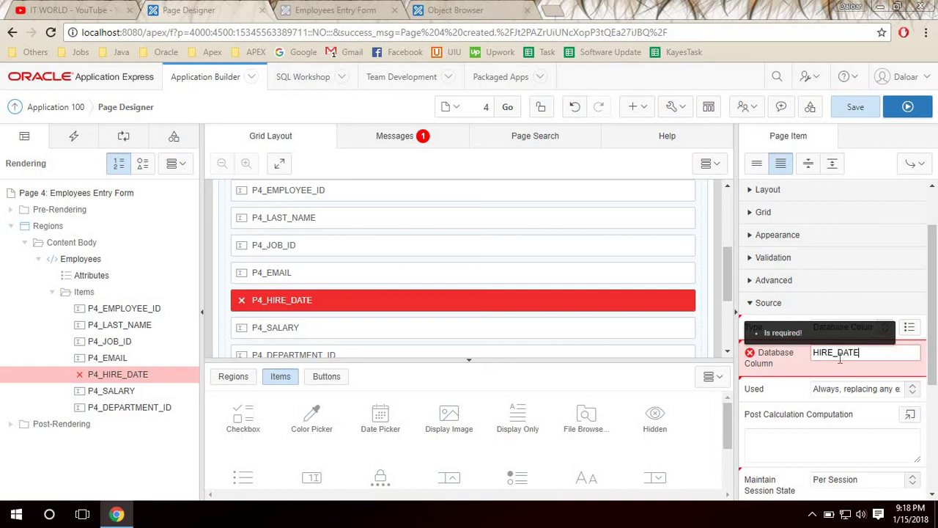
left_click(129, 374)
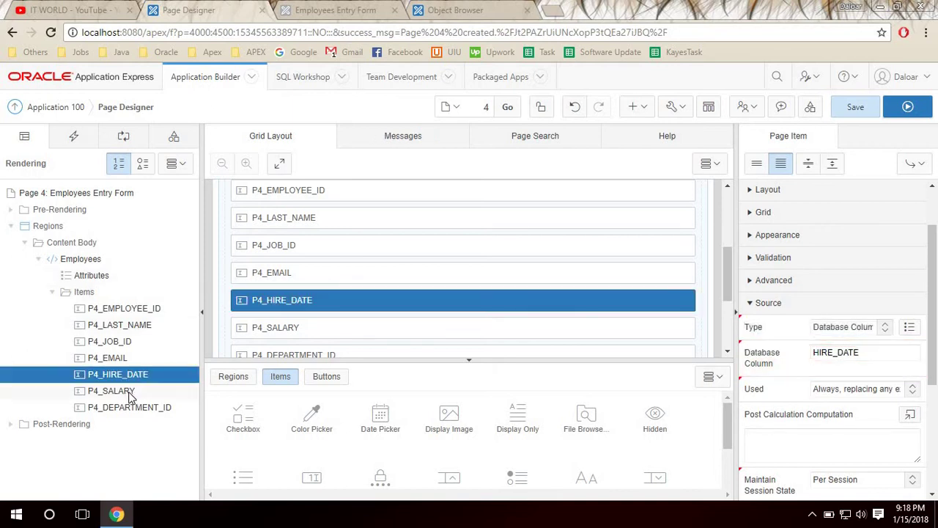
Make P4_SALARY read from the SALARY database column.
left_click(123, 392)
left_click(851, 328)
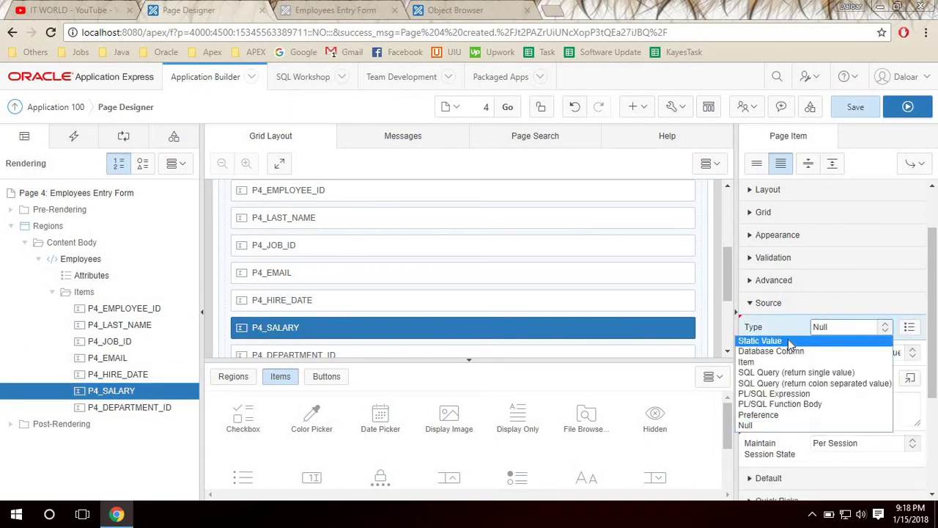
left_click(770, 352)
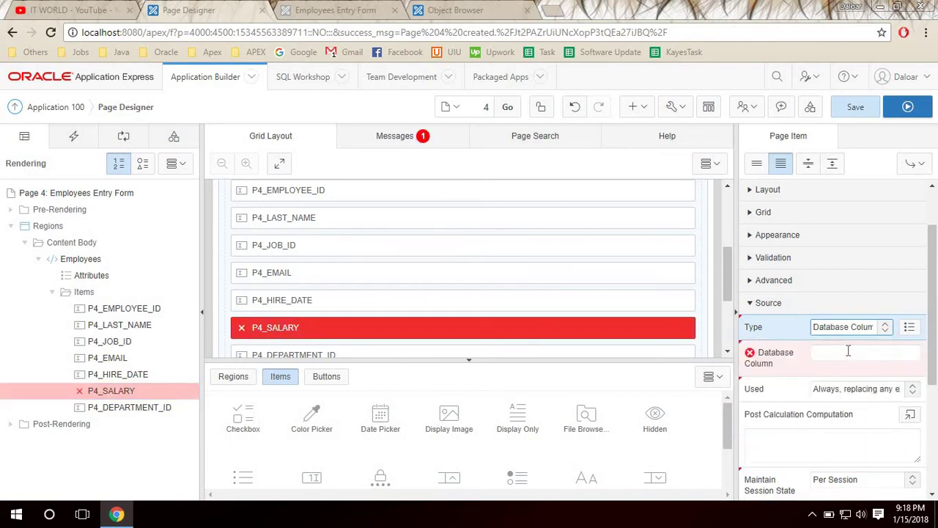
left_click(848, 352)
type("SAL")
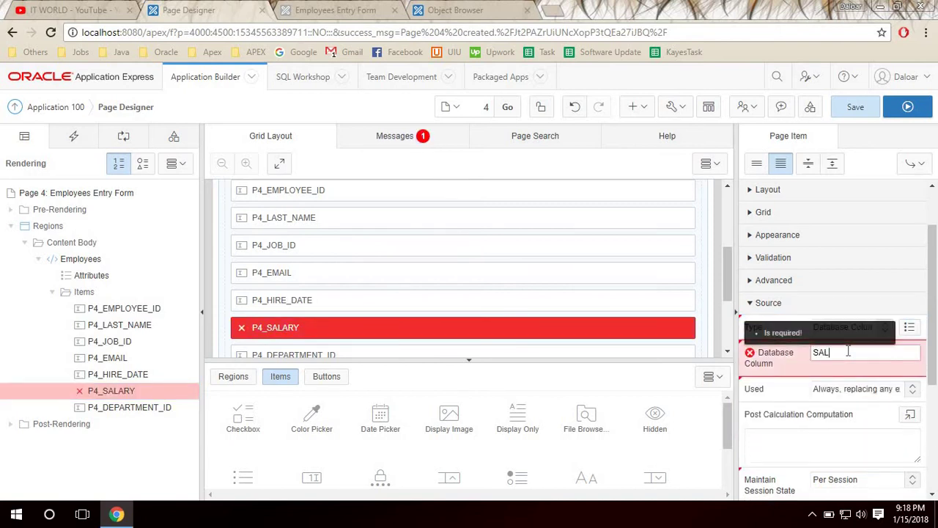
type("ARY")
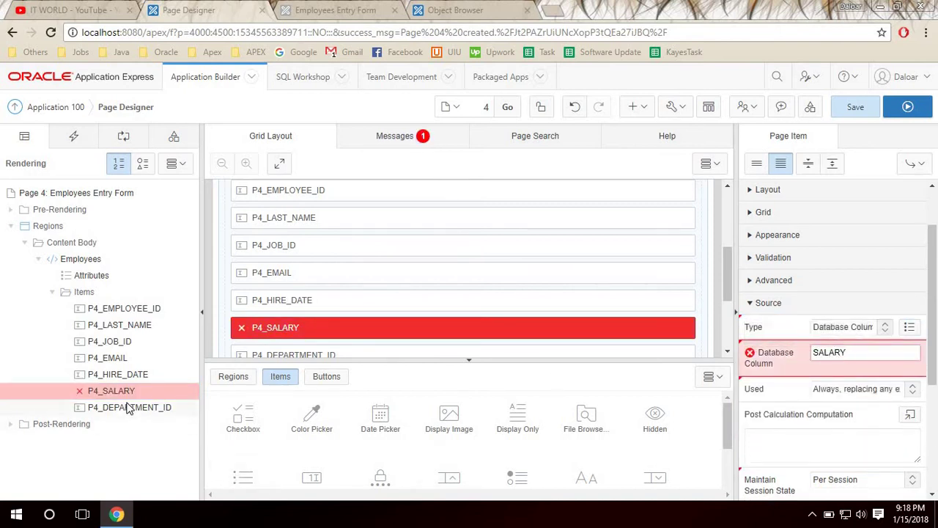
left_click(129, 408)
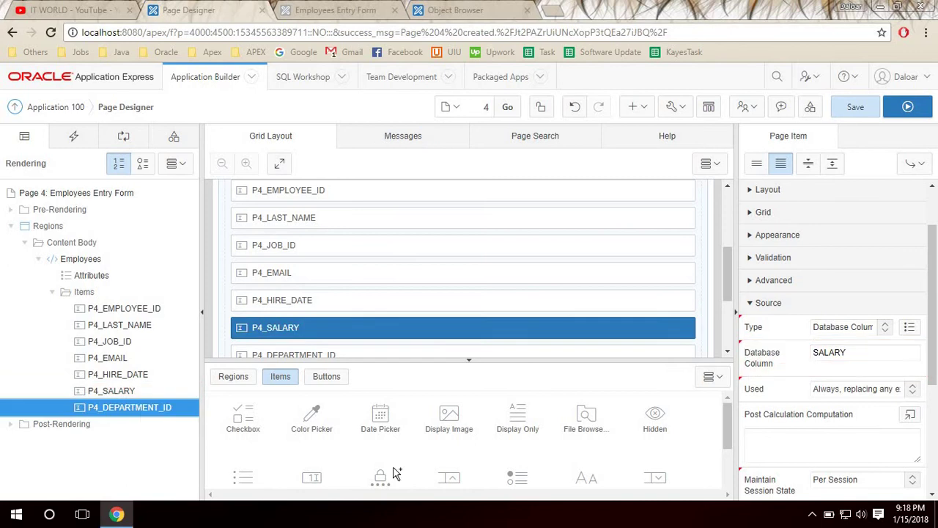
Set P4_DEPARTMENT_ID's source to the DEPARTMENT_ID database column, clearing its error.
left_click(825, 327)
left_click(819, 353)
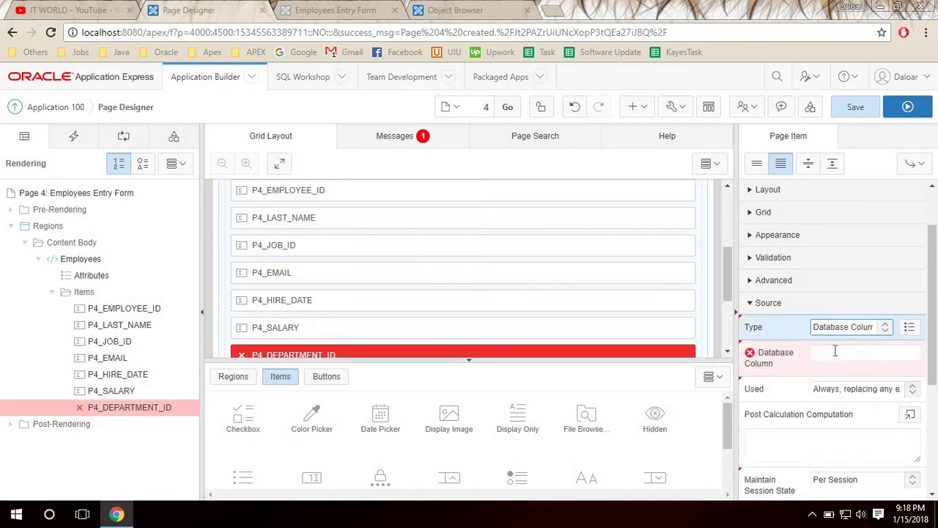
left_click(835, 352)
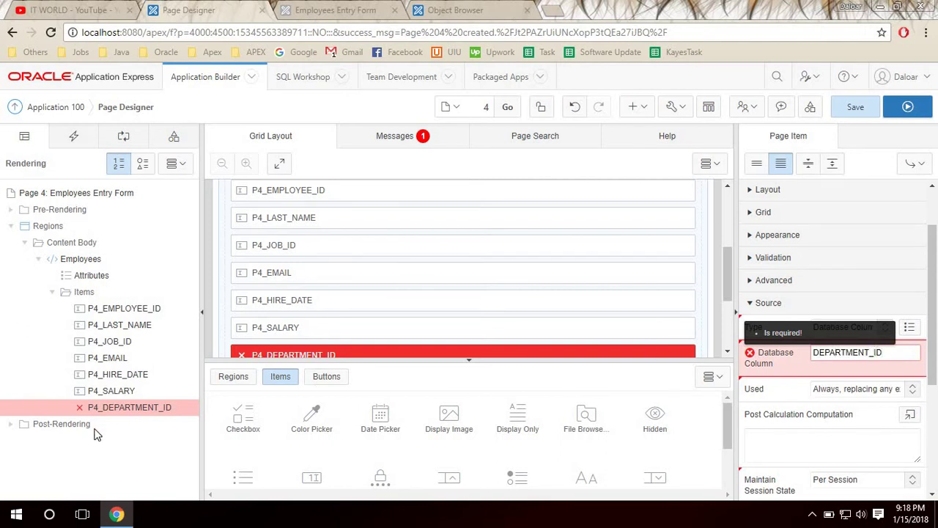
left_click(113, 407)
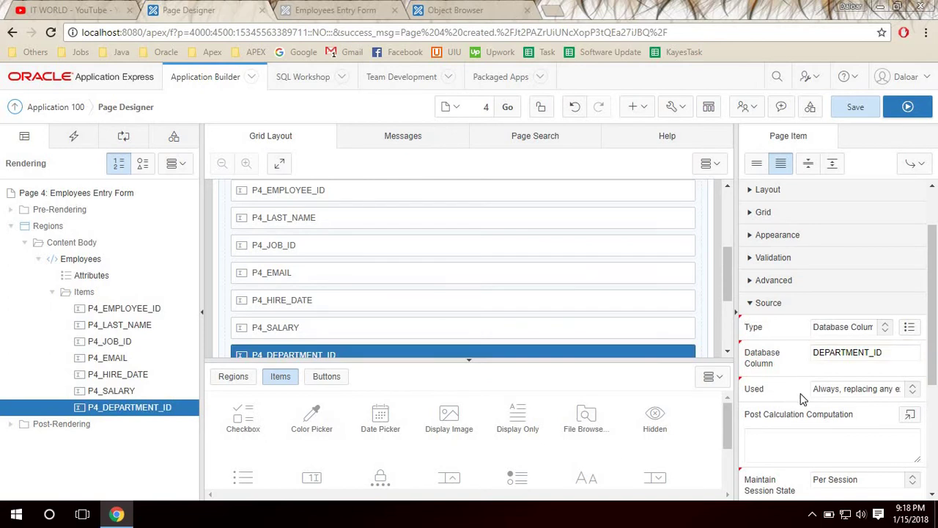
left_click(908, 355)
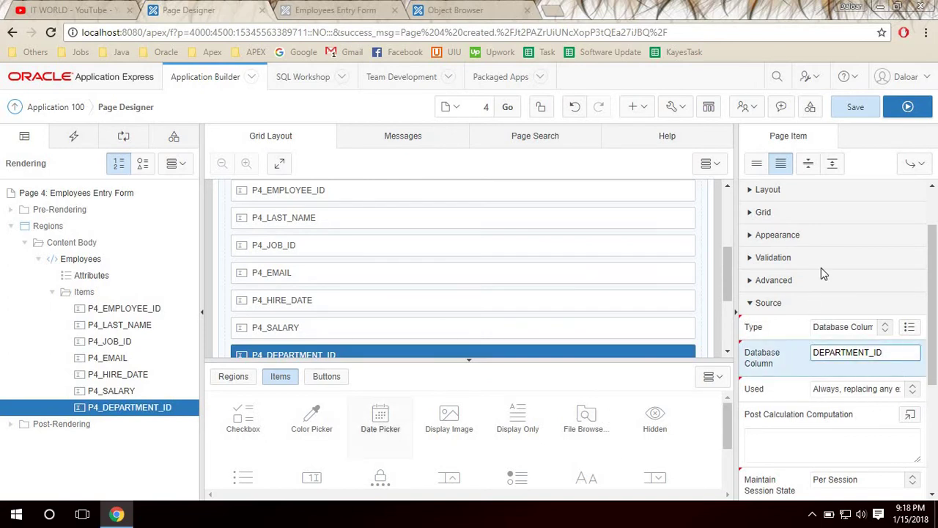
left_click(121, 309)
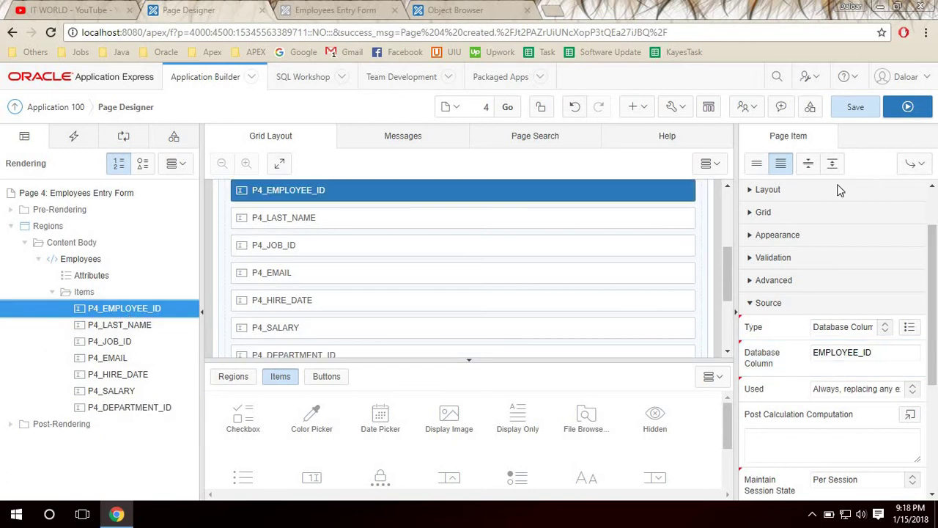
Replace the 'New' labels on P4_LAST_NAME and P4_EMPLOYEE_ID, e.g. 'Employee ID :'.
left_click_drag(936, 273, 817, 227)
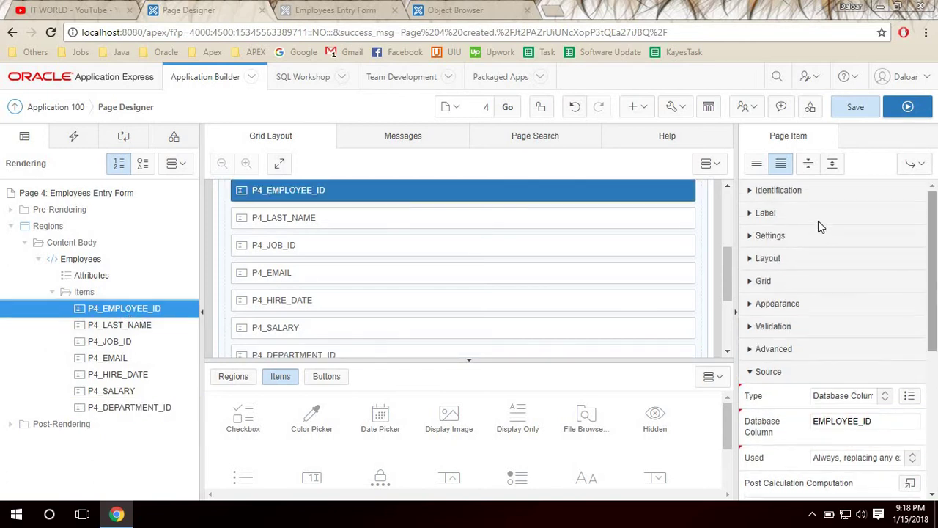
left_click(794, 191)
left_click(795, 191)
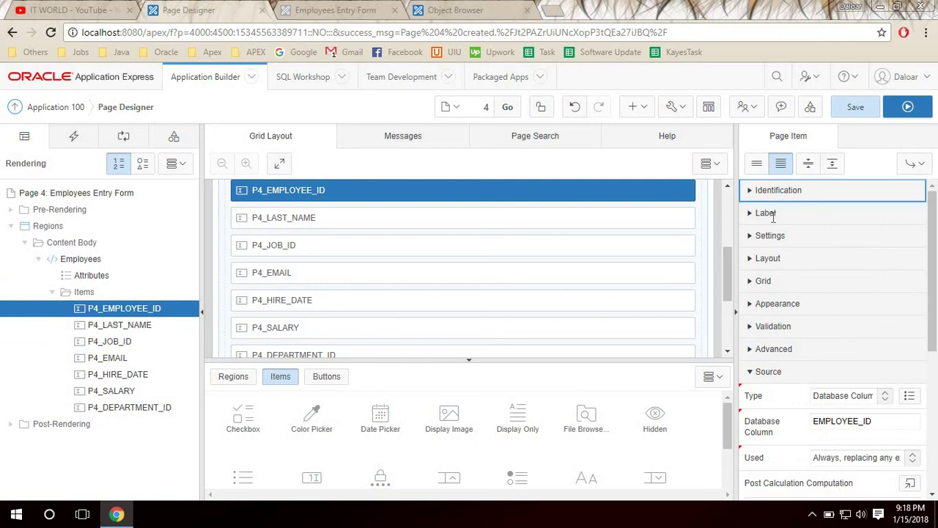
left_click(776, 217)
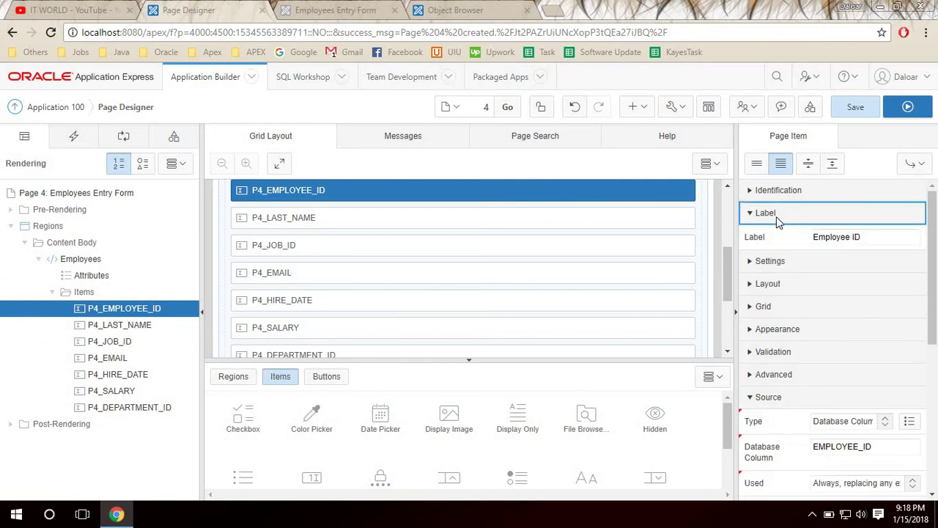
left_click(142, 327)
left_click(840, 239)
double_click(841, 239)
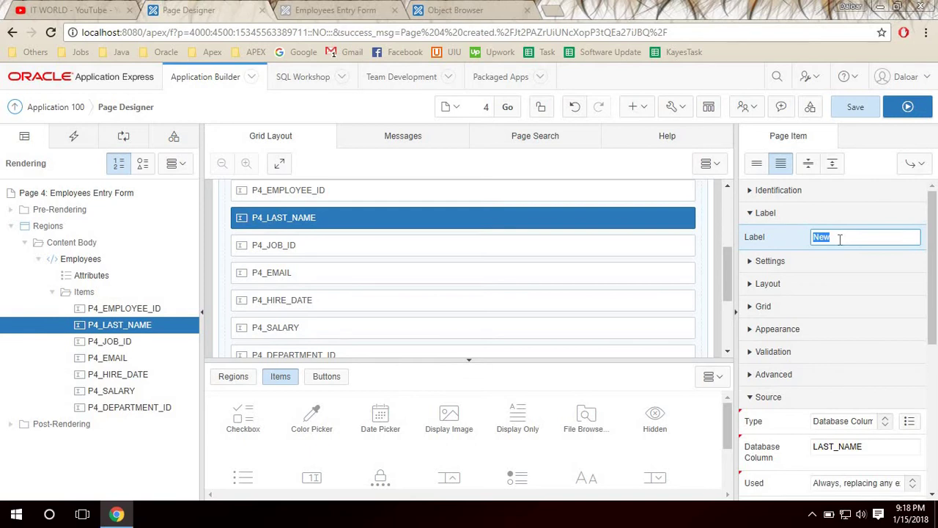
type("LA")
left_click(145, 309)
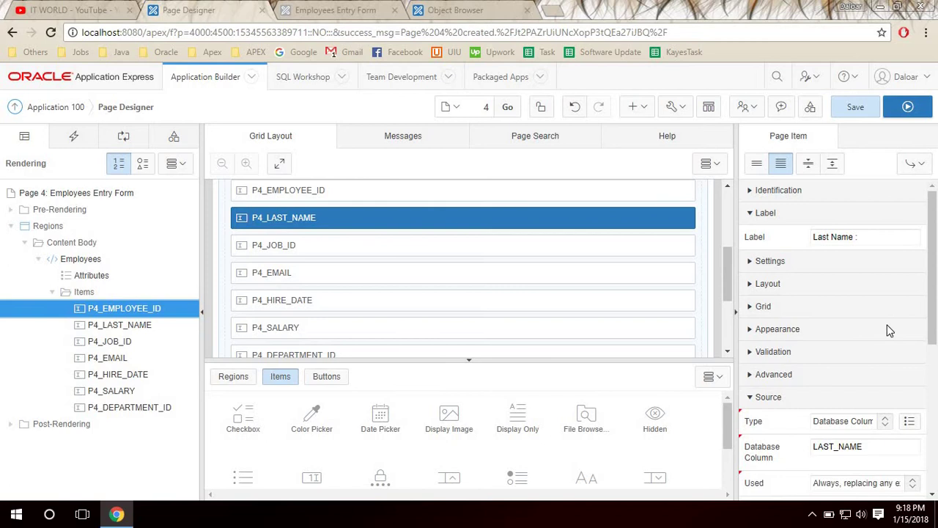
left_click(875, 236)
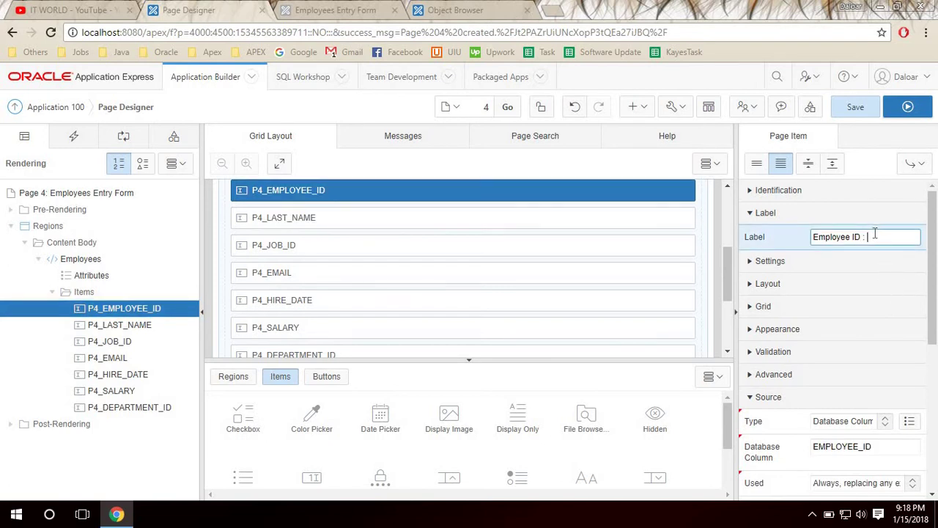
Label P4_JOB_ID 'Job ID :' and give P4_EMAIL an email label.
left_click(123, 342)
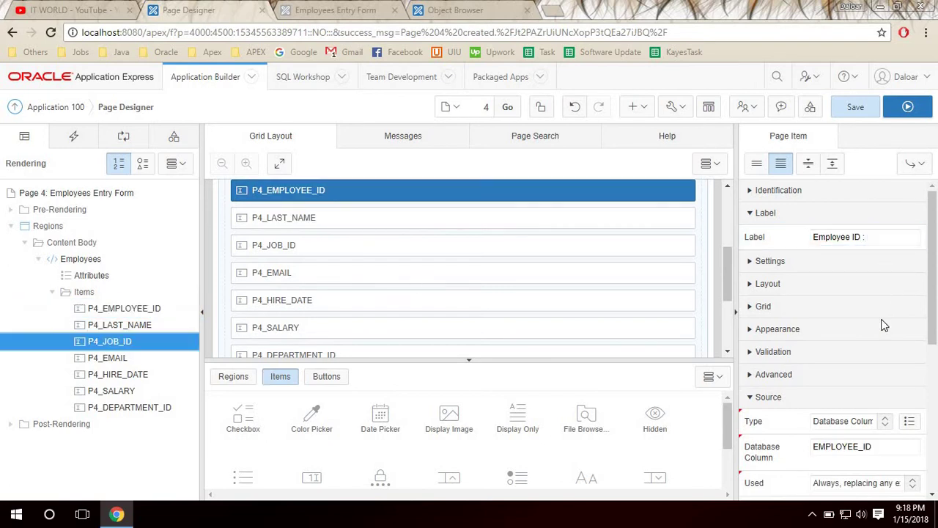
left_click(853, 233)
double_click(850, 234)
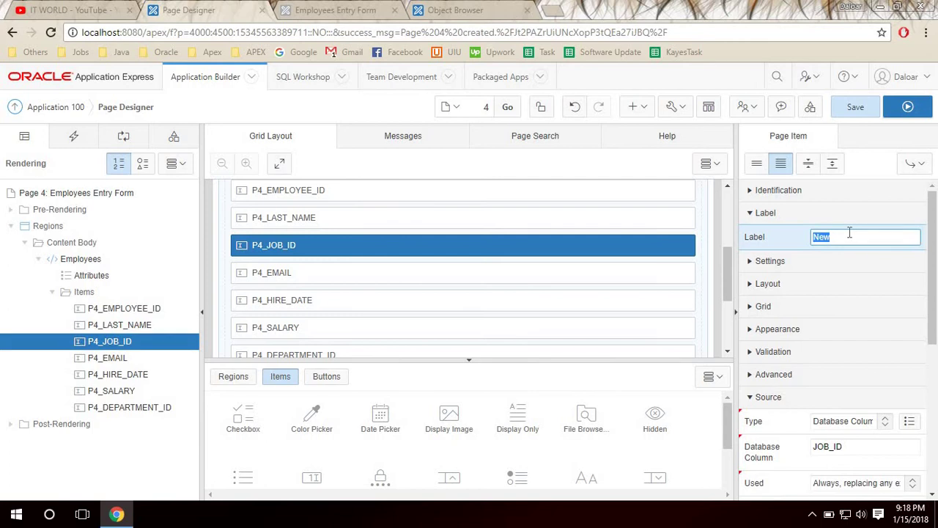
type("Job ID :")
left_click(119, 358)
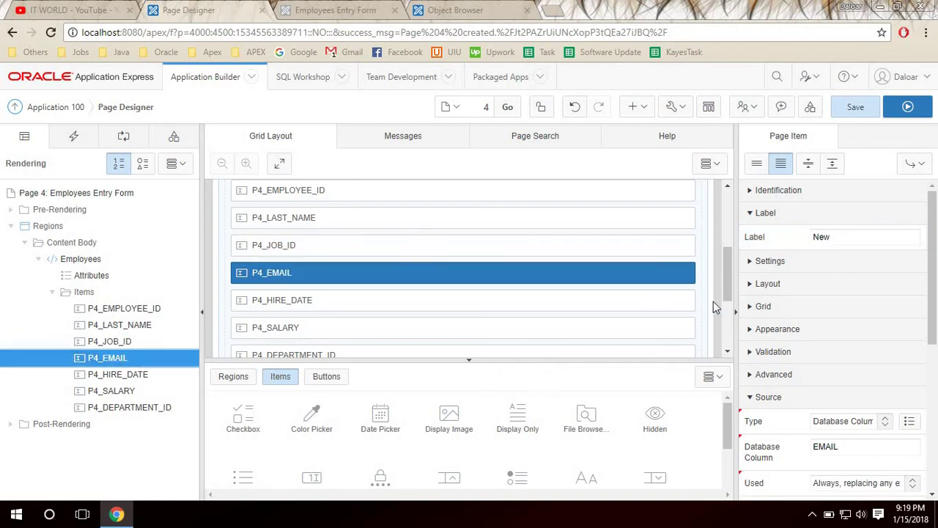
left_click(847, 233)
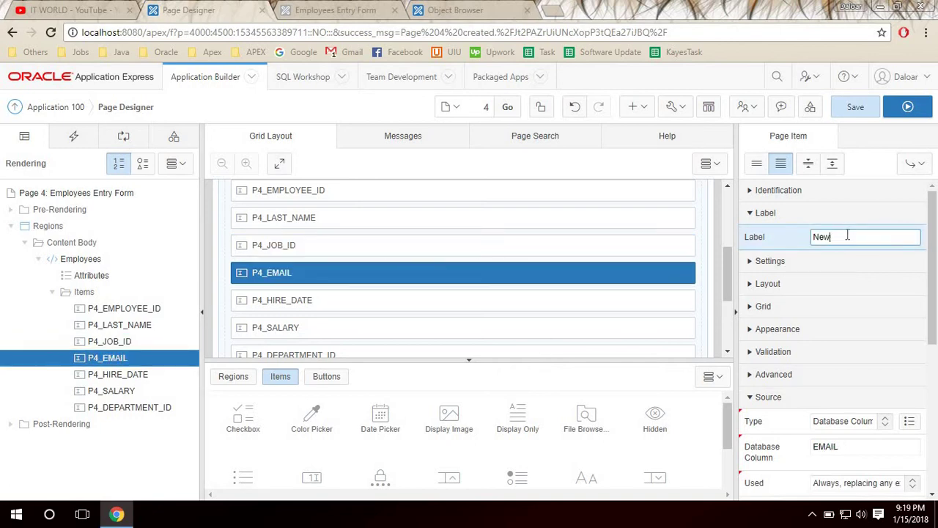
double_click(849, 243)
type("NewE")
Label P4_HIRE_DATE 'Hire Date :' and P4_SALARY 'Salary :'.
left_click(101, 375)
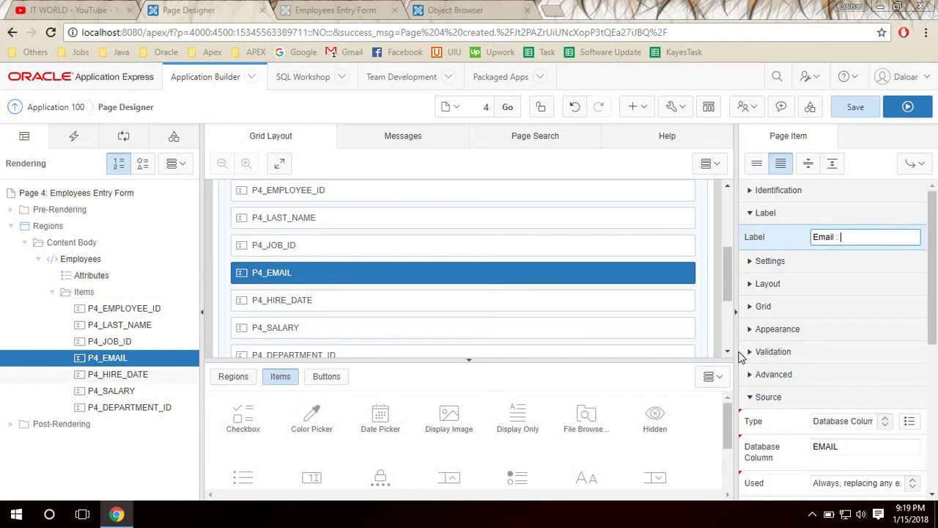
left_click(855, 240)
double_click(855, 239)
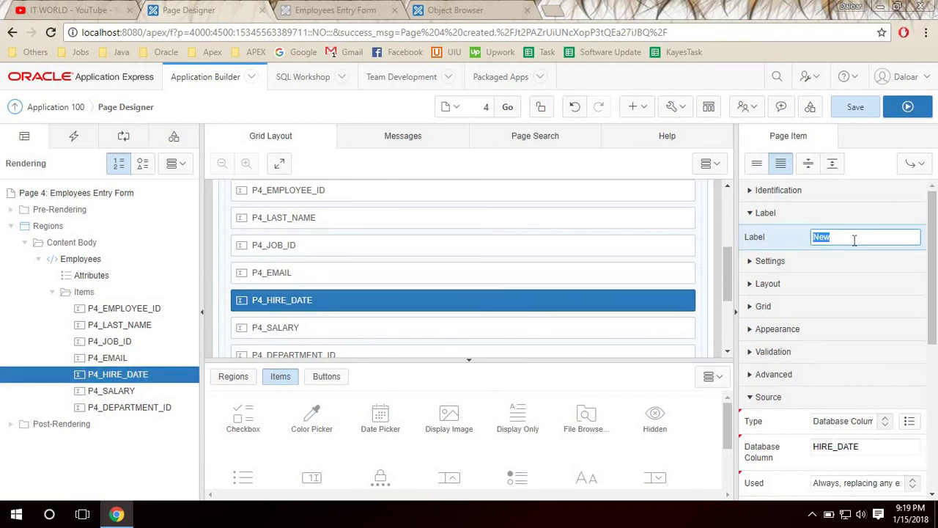
key("BackSpace")
left_click(126, 390)
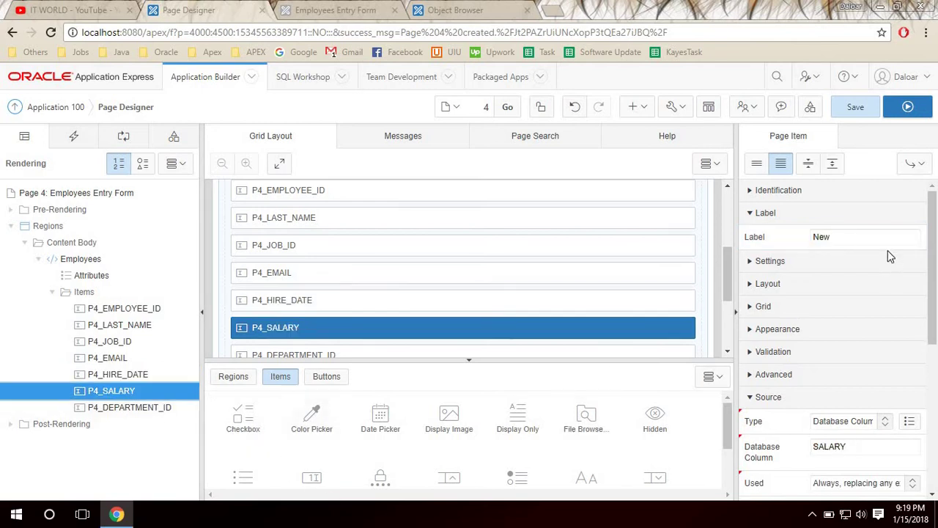
left_click(866, 234)
double_click(866, 234)
type("Salary :")
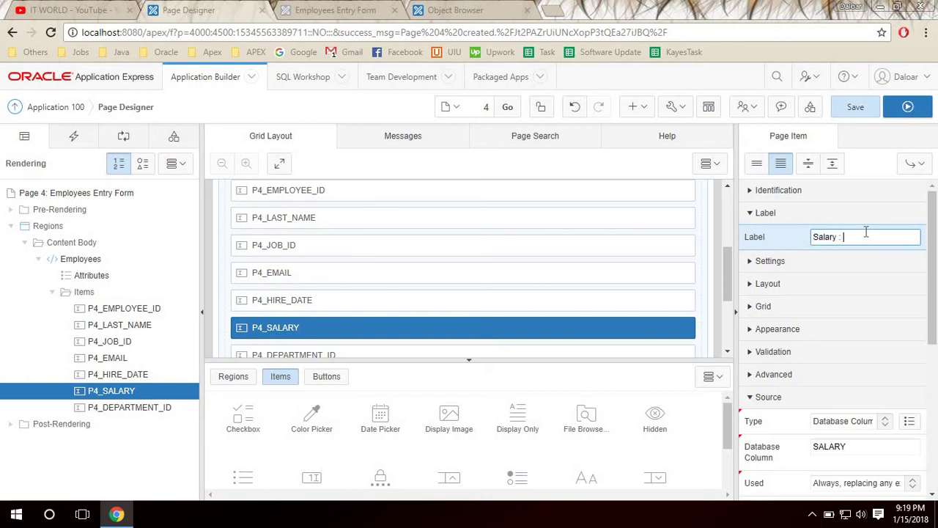
Label P4_DEPARTMENT_ID 'Department ID :'.
left_click(122, 407)
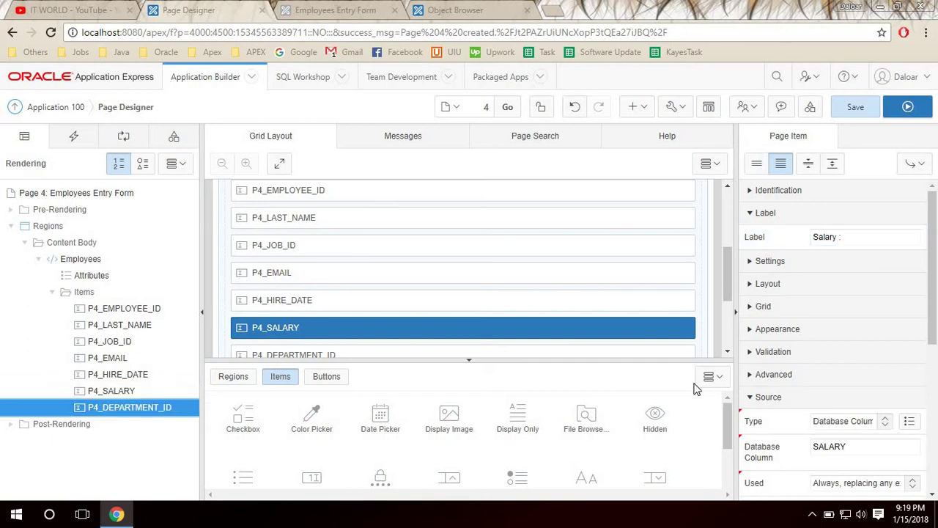
left_click(864, 233)
double_click(864, 233)
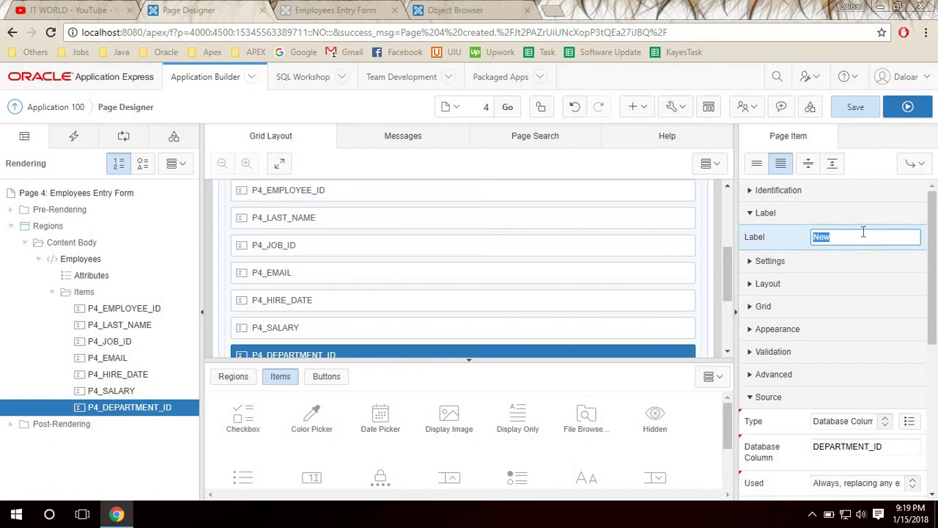
type("Department ID :")
Save the page with the Department ID : label and try the running form's Employee ID field.
left_click(874, 164)
left_click(859, 108)
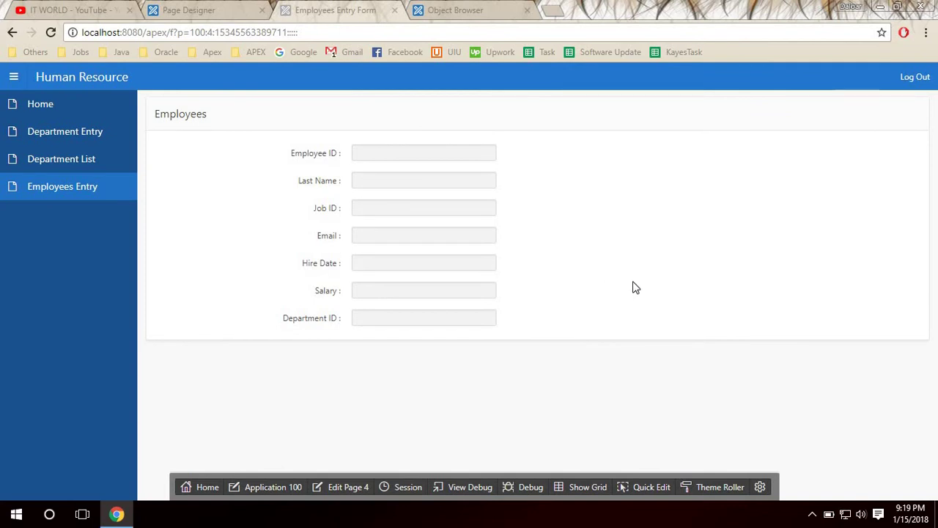
left_click(431, 155)
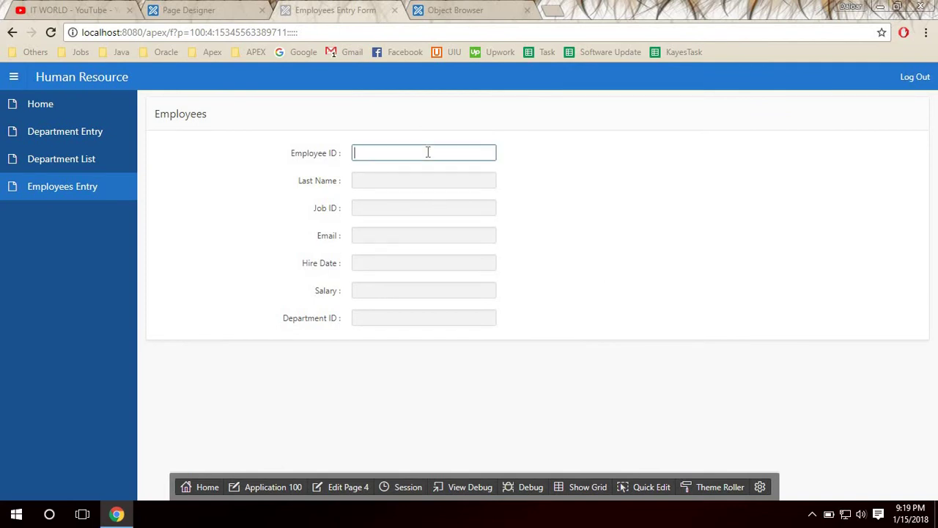
Check the Last Name, Job ID, Email, Hire Date, Salary and Department ID fields.
left_click(404, 182)
left_click(406, 209)
left_click(403, 233)
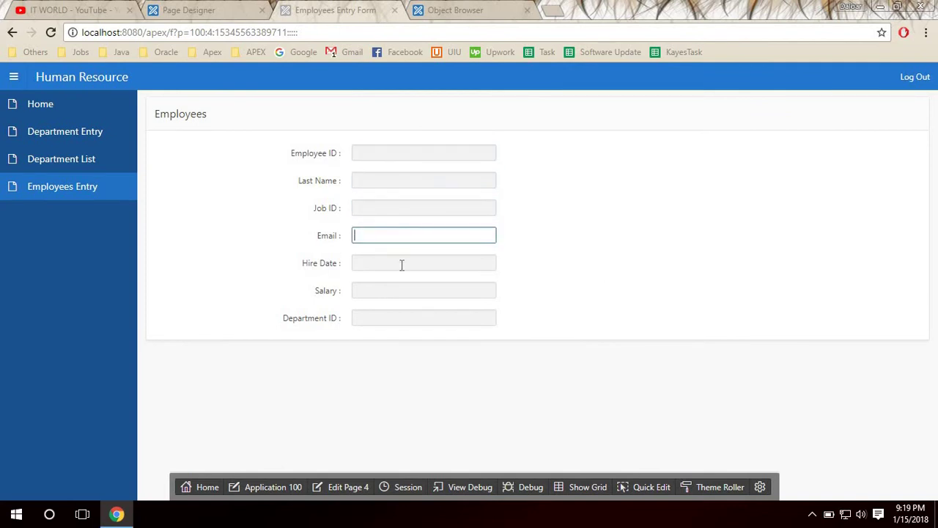
left_click(403, 264)
left_click(404, 290)
left_click(412, 315)
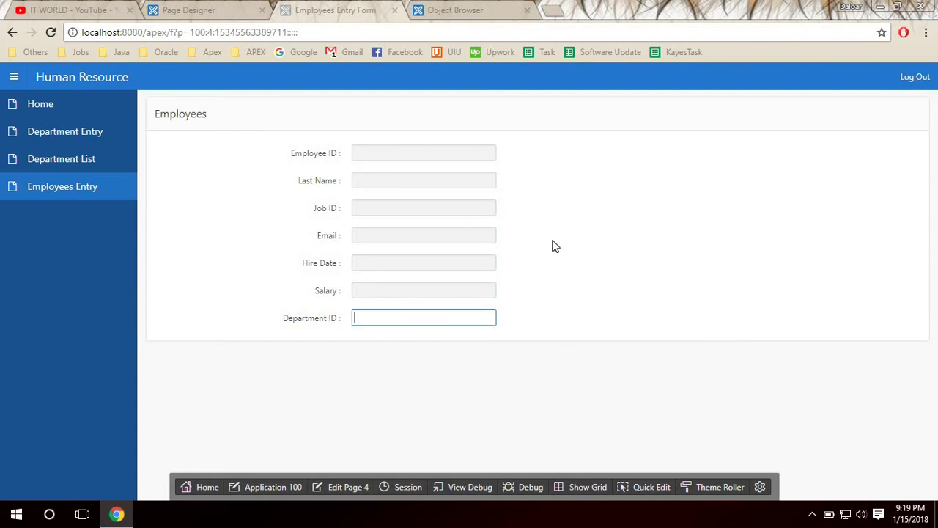
left_click(557, 242)
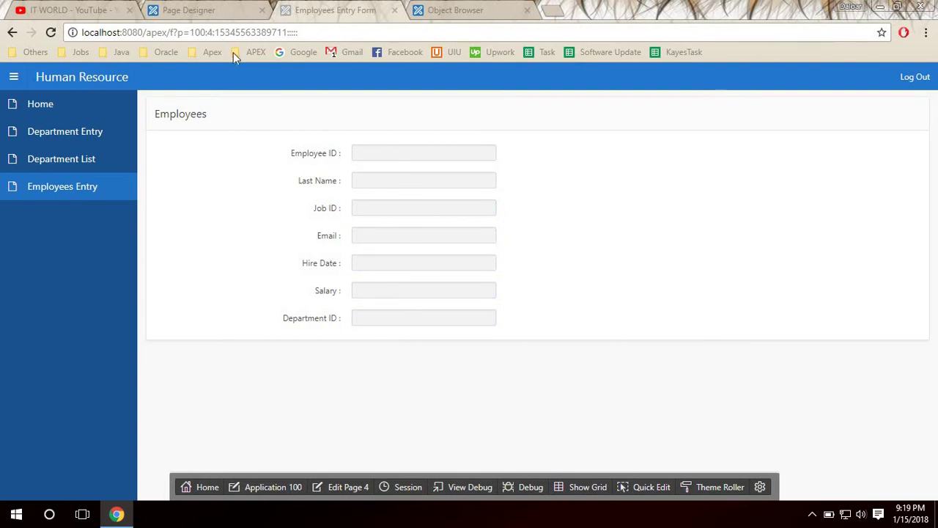
left_click(379, 155)
Back in Page Designer, make P4_EMPLOYEE_ID a Number Field.
left_click(216, 14)
left_click(123, 308)
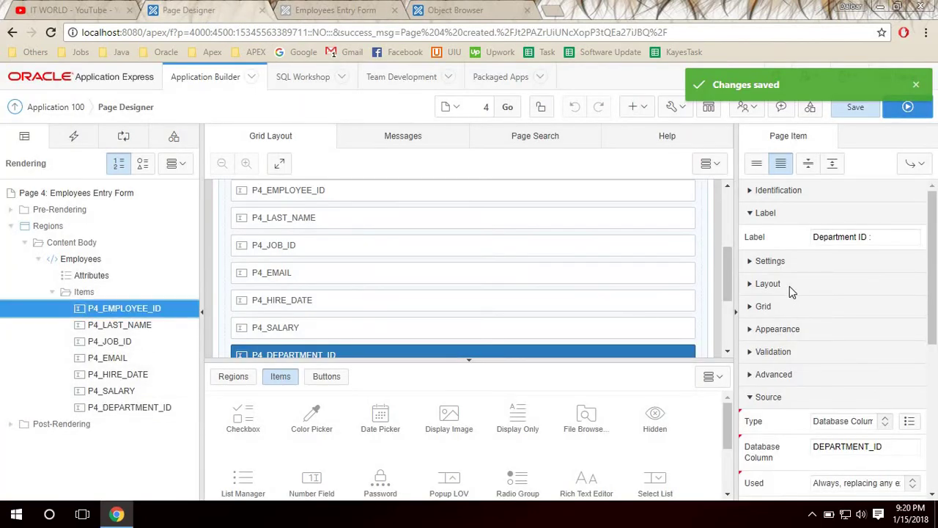
left_click(833, 194)
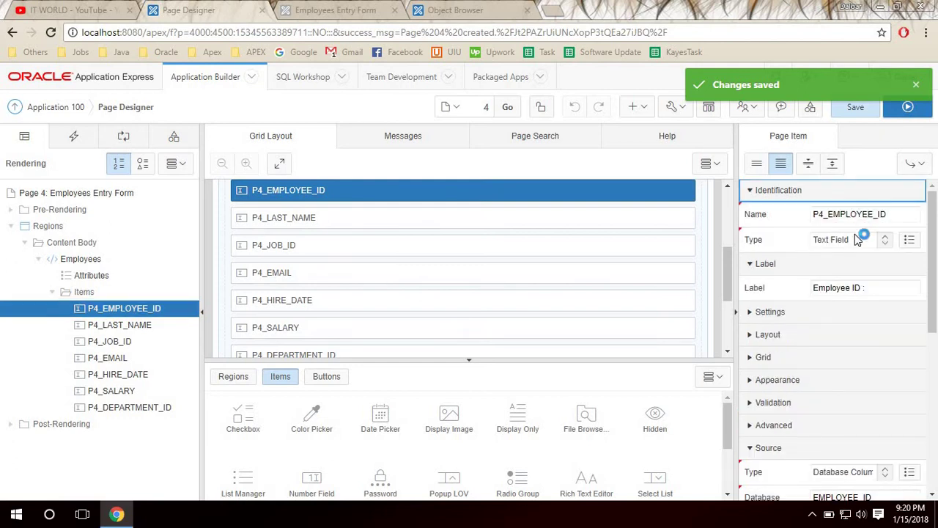
left_click(853, 240)
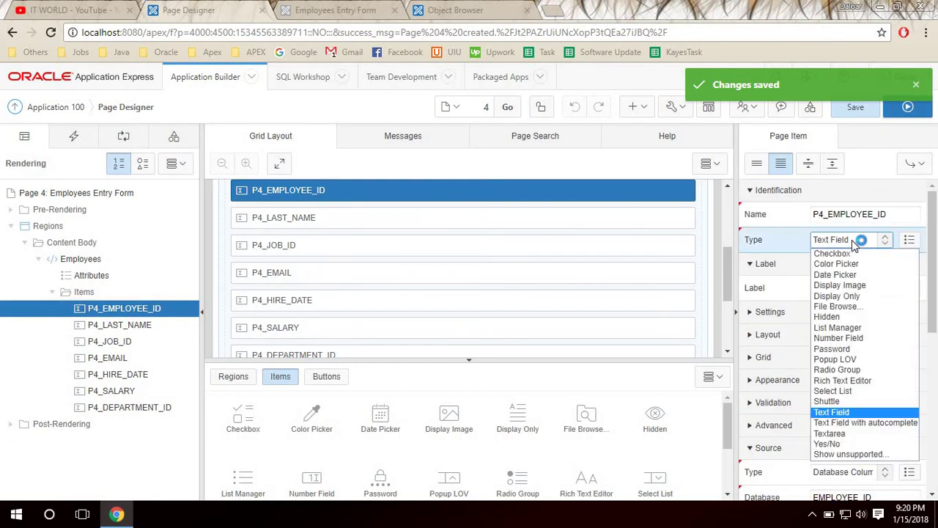
left_click(865, 338)
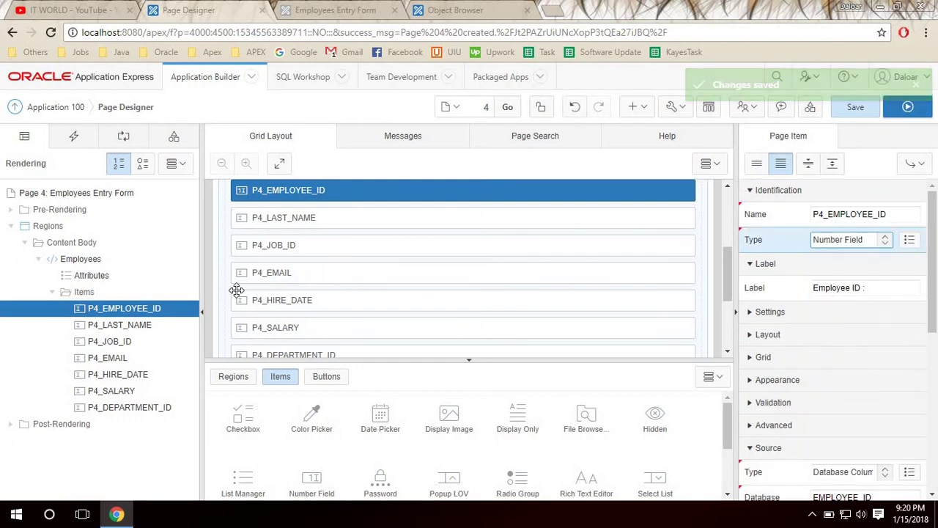
Review the text items and change P4_HIRE_DATE to a Date Picker.
left_click(103, 325)
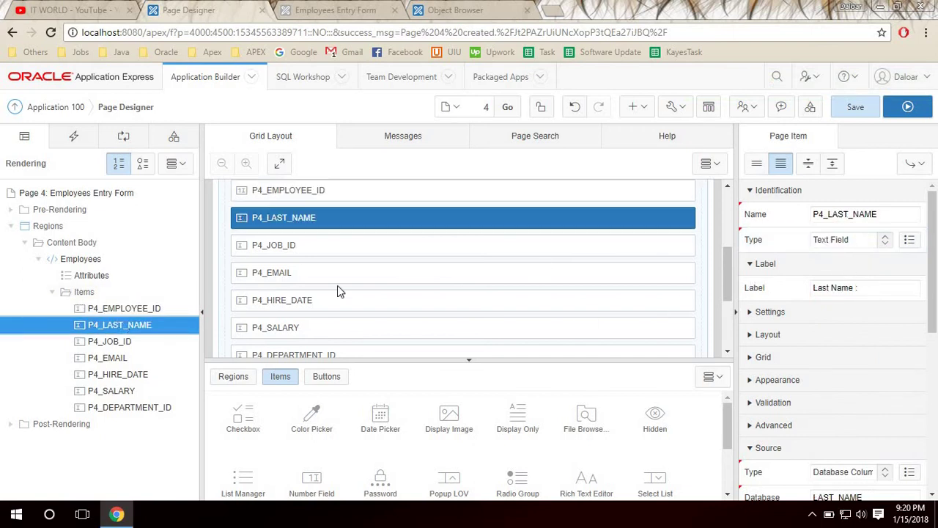
left_click(116, 342)
left_click(121, 359)
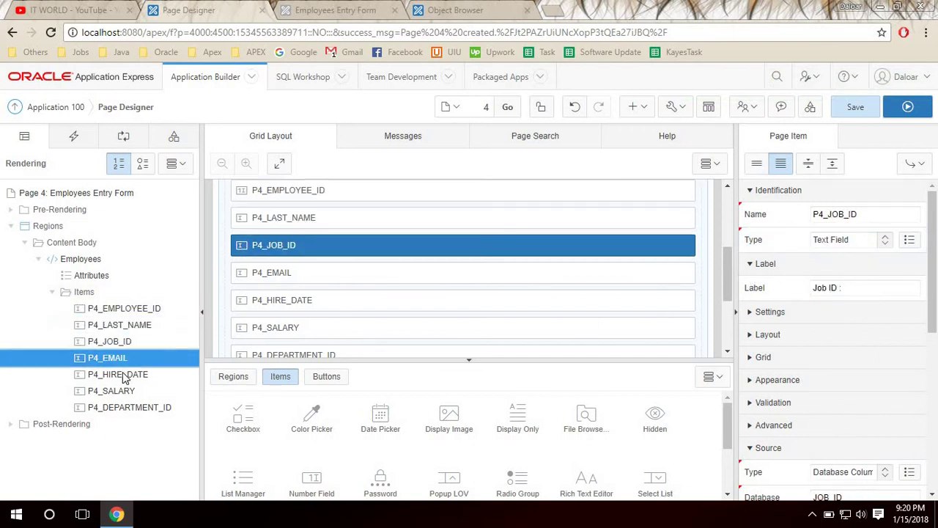
left_click(121, 375)
left_click(861, 244)
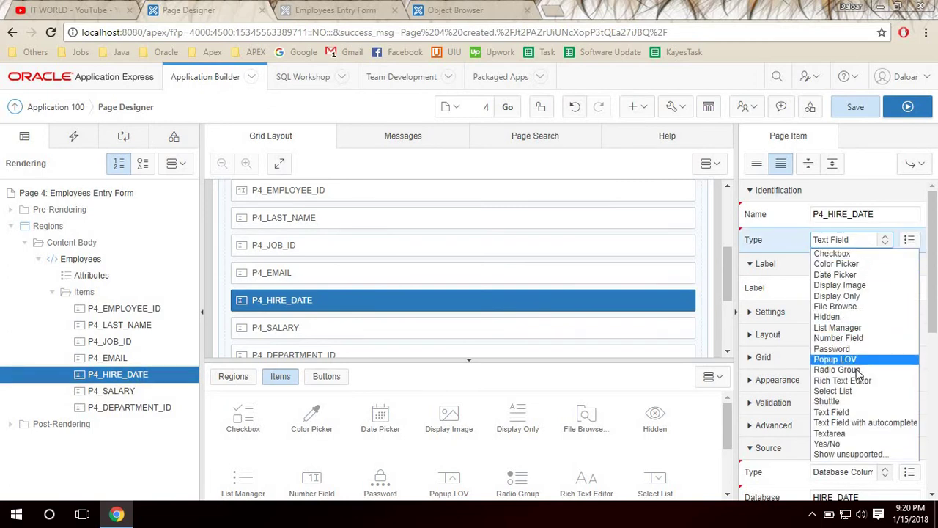
key("d")
left_click(845, 275)
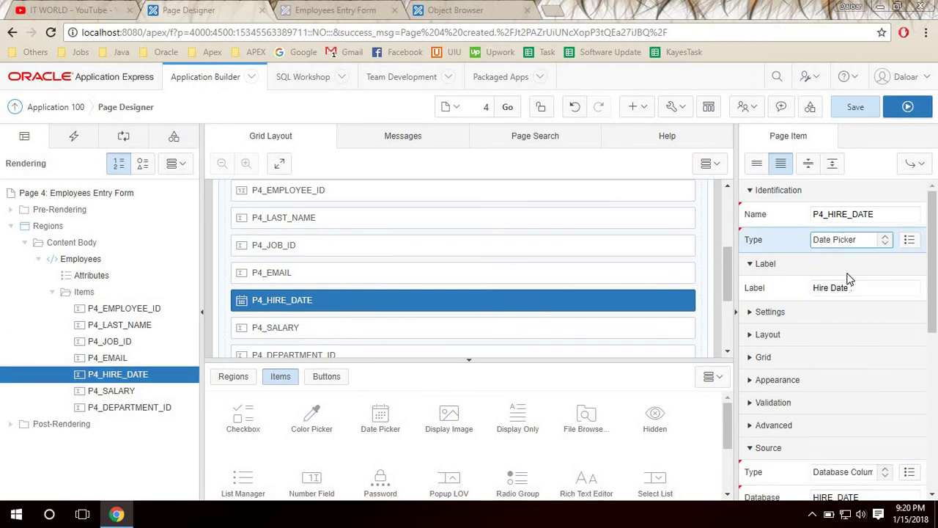
Make P4_SALARY and P4_DEPARTMENT_ID Number Fields and save the page.
left_click(124, 396)
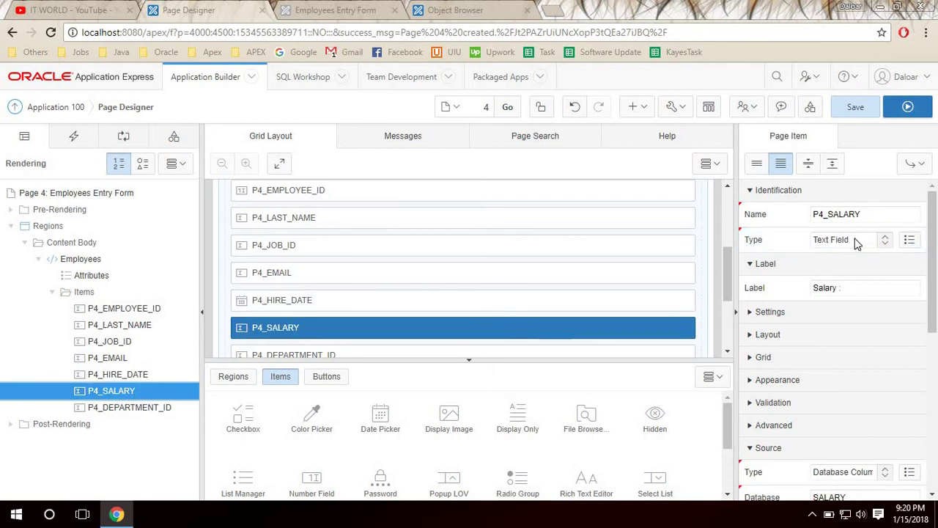
left_click(856, 242)
key("n")
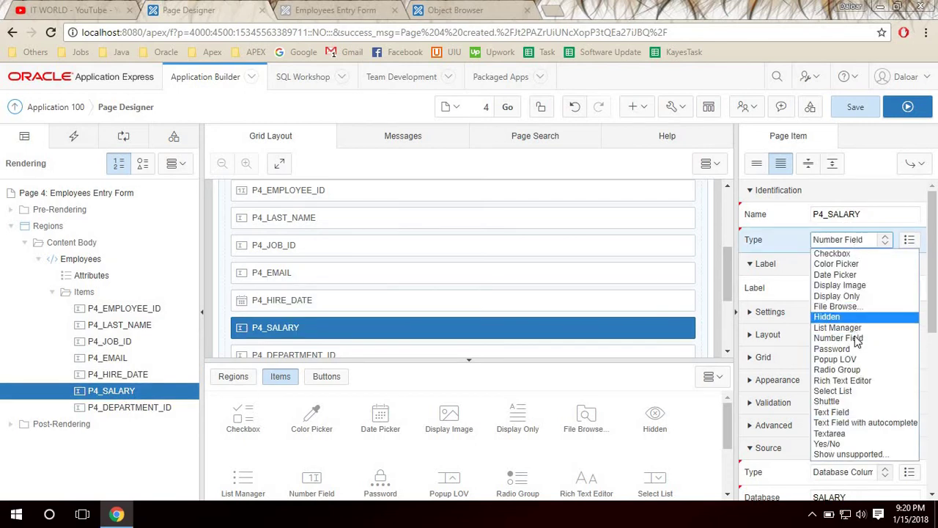
left_click(858, 339)
left_click(113, 409)
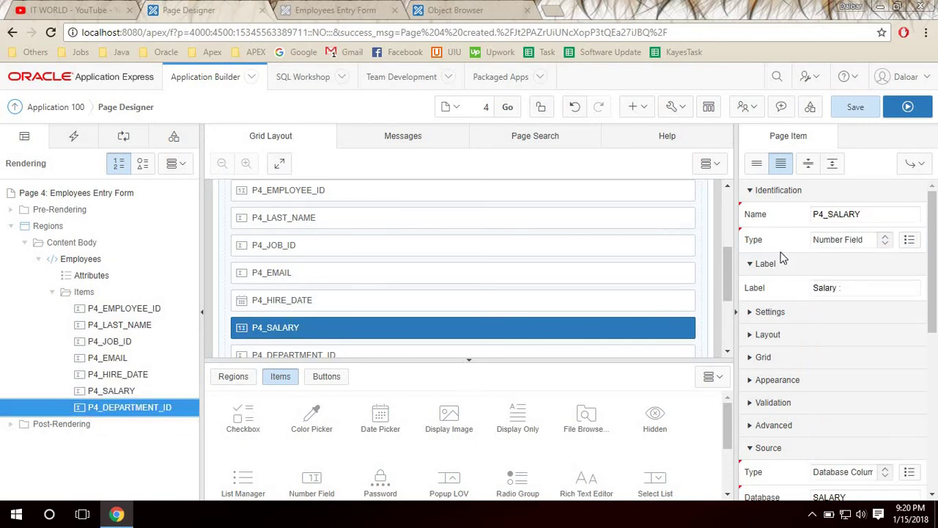
left_click(842, 242)
key("n")
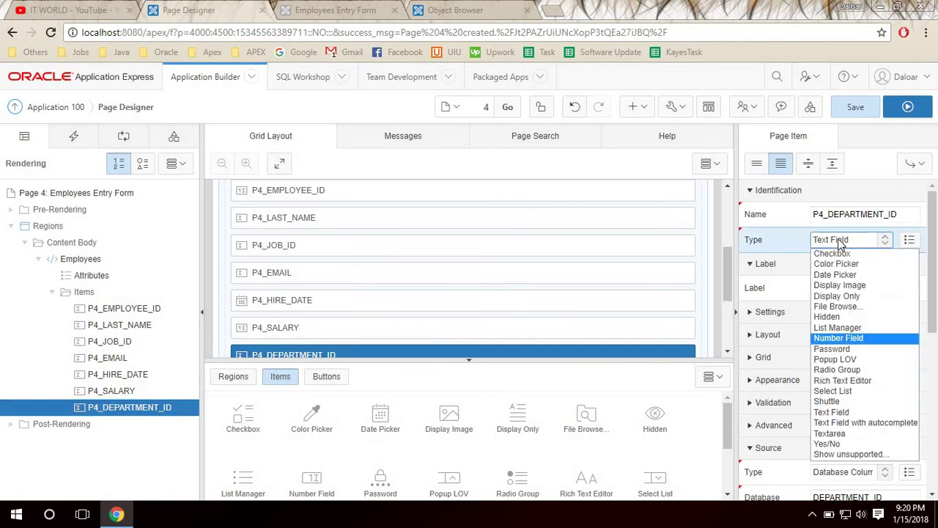
left_click(843, 343)
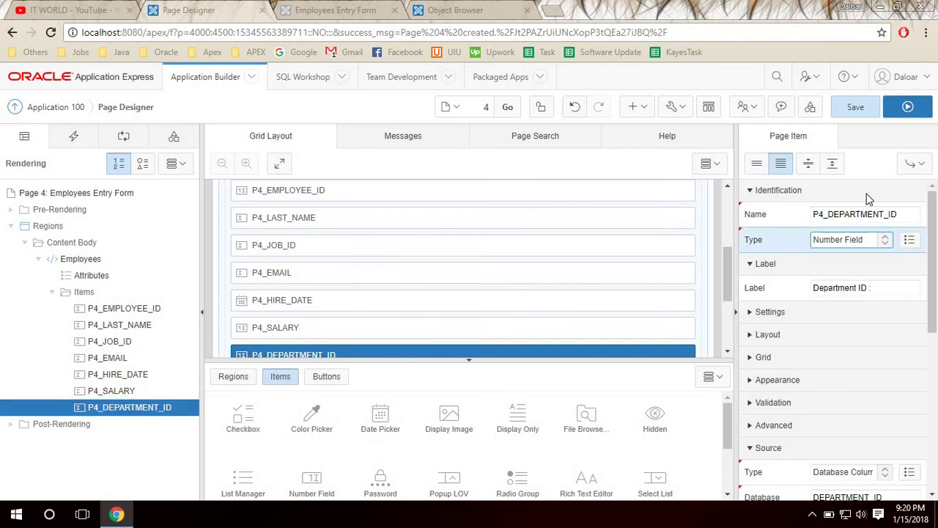
left_click(858, 108)
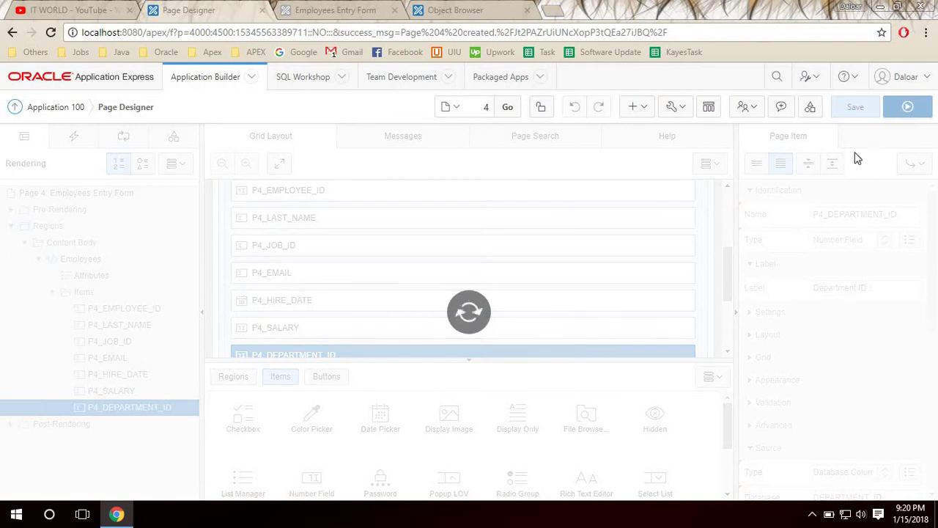
Run the form and pick 15-Jan-18 from the Hire Date calendar.
left_click(908, 110)
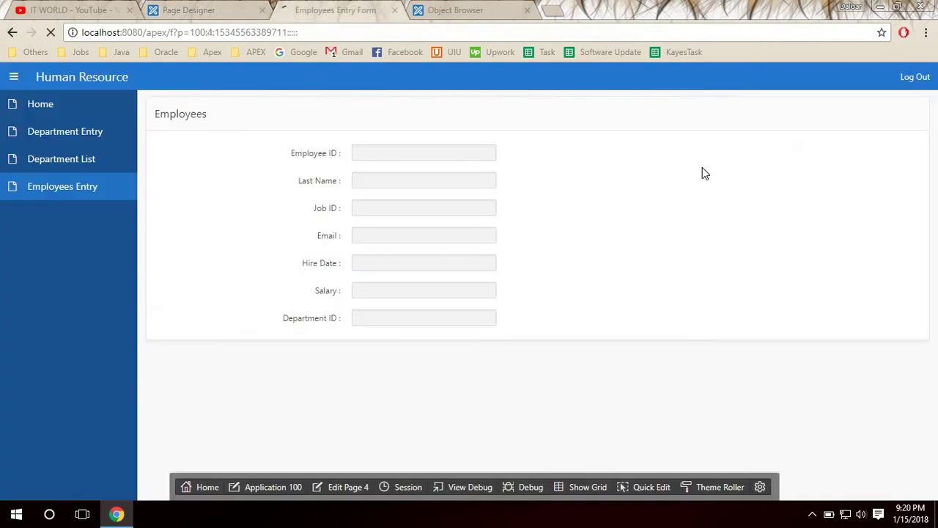
left_click(467, 268)
left_click(460, 265)
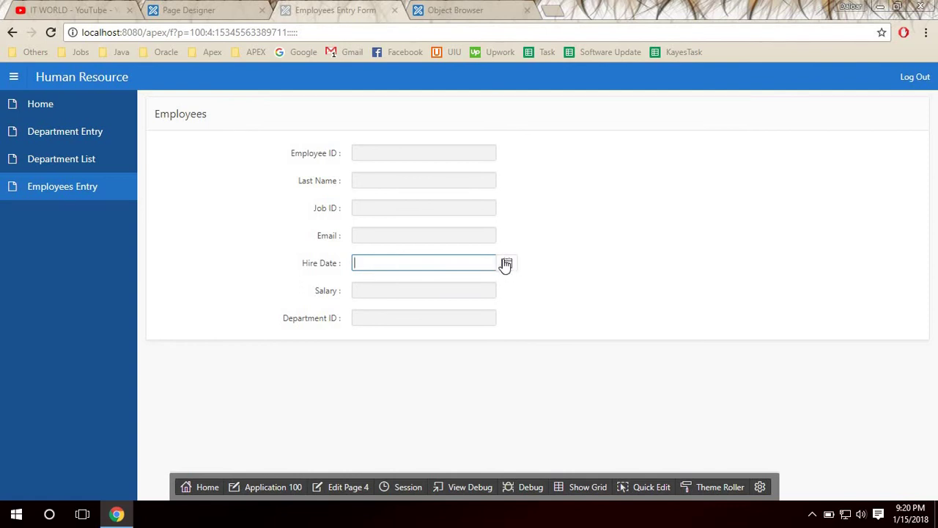
left_click(505, 262)
left_click(396, 378)
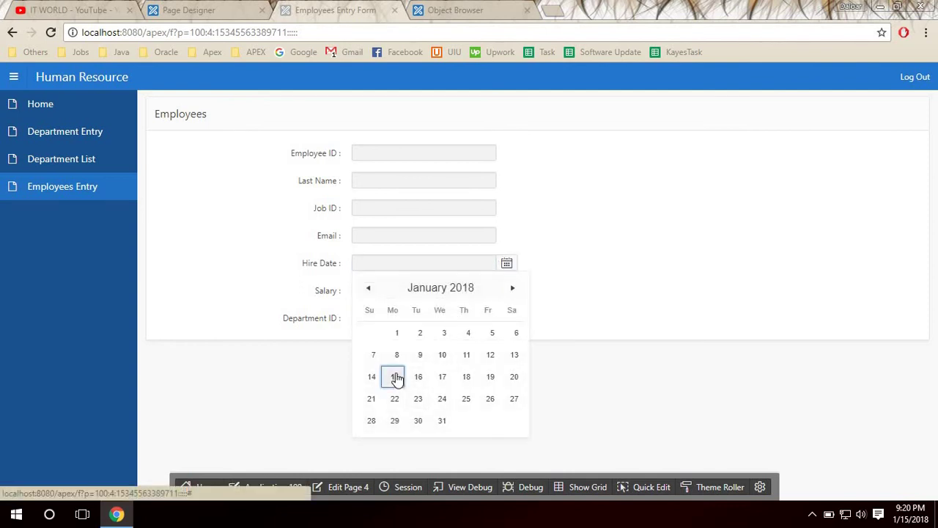
Click through the Employee ID, Last Name and Job ID fields, then return to Page Designer.
left_click(415, 151)
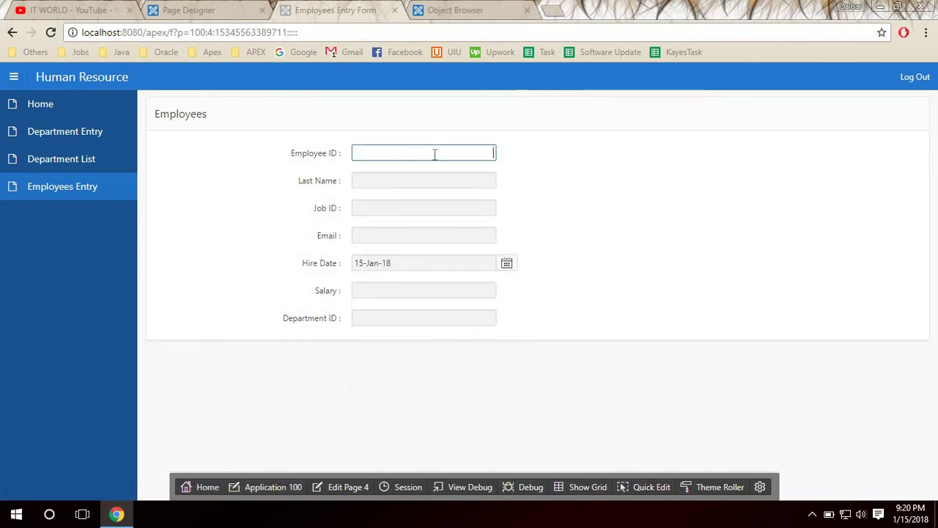
left_click(439, 184)
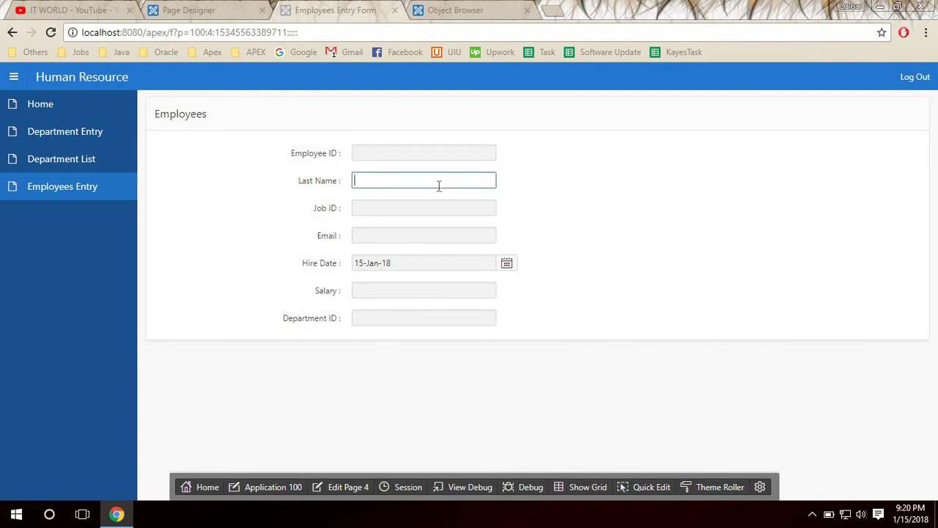
left_click(364, 205)
left_click(377, 363)
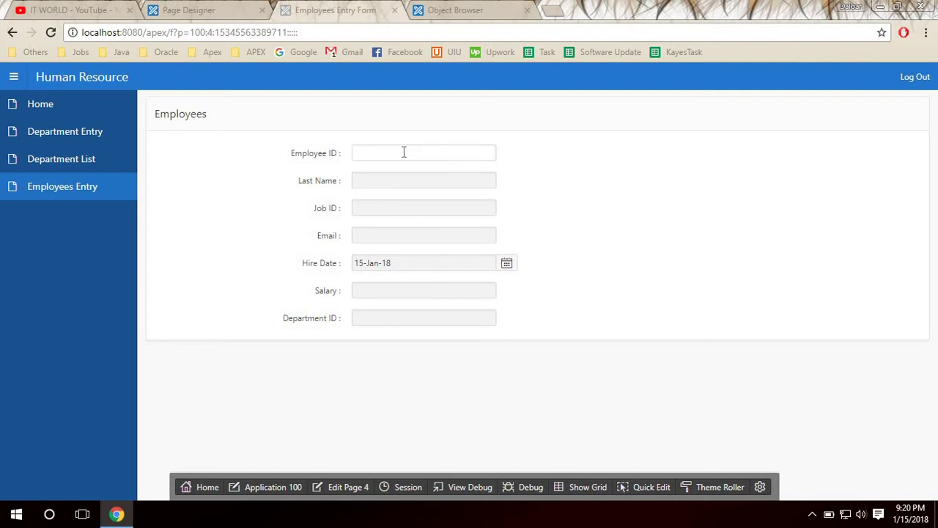
left_click(403, 151)
left_click(363, 112)
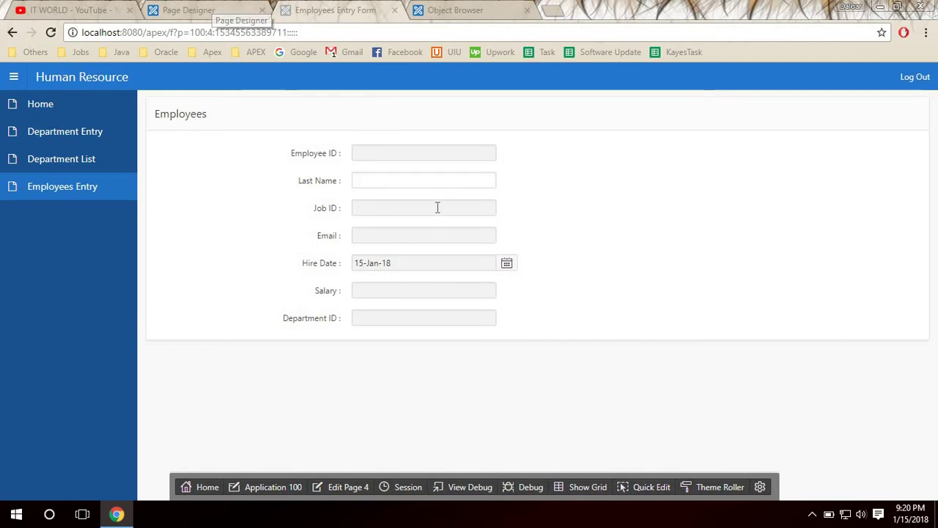
left_click(191, 7)
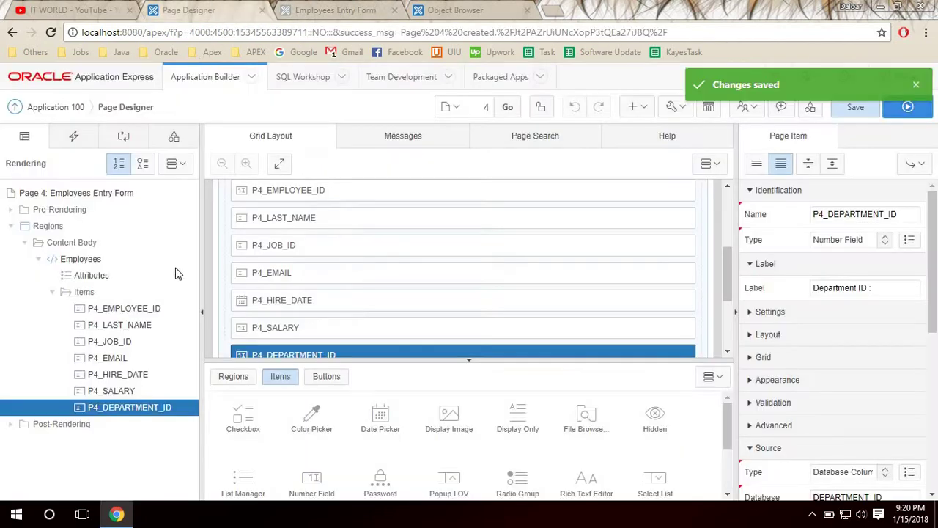
Add a PL/SQL Code process under Processing and name it DML Process.
left_click(123, 139)
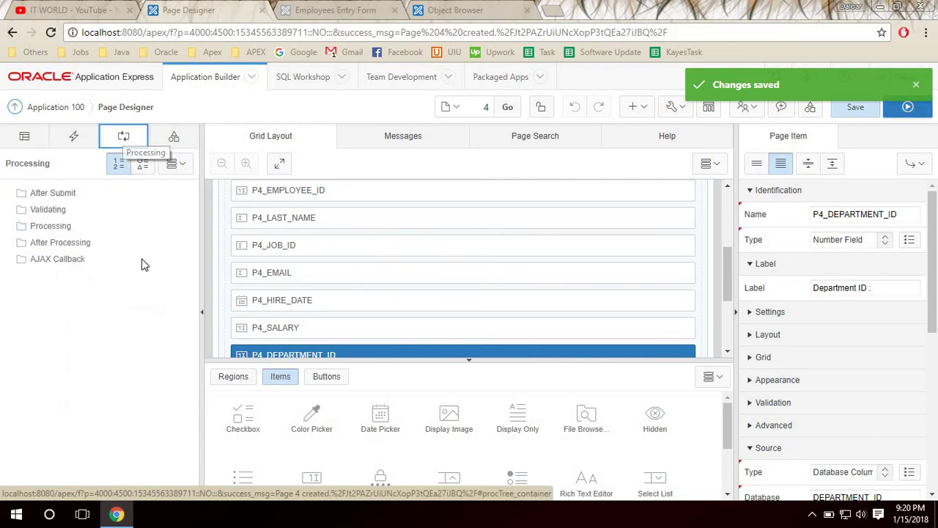
left_click(61, 227)
right_click(55, 223)
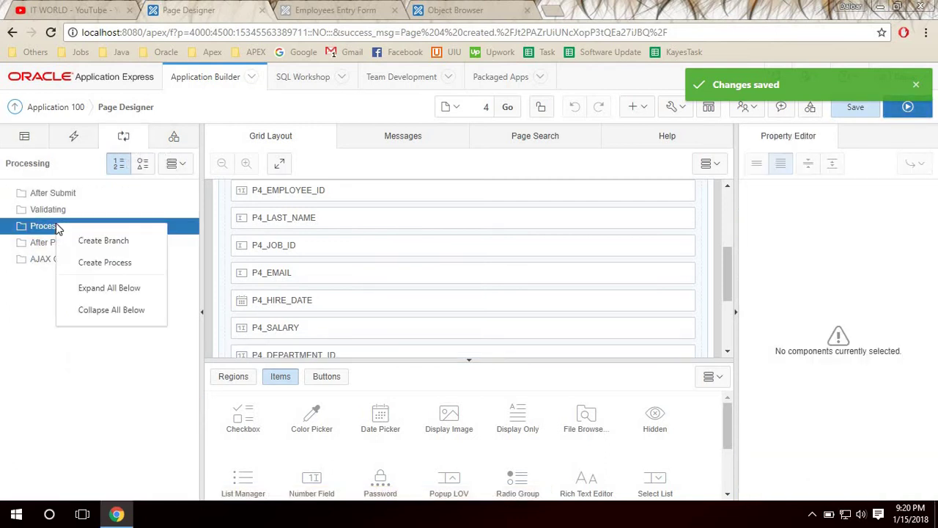
left_click(141, 270)
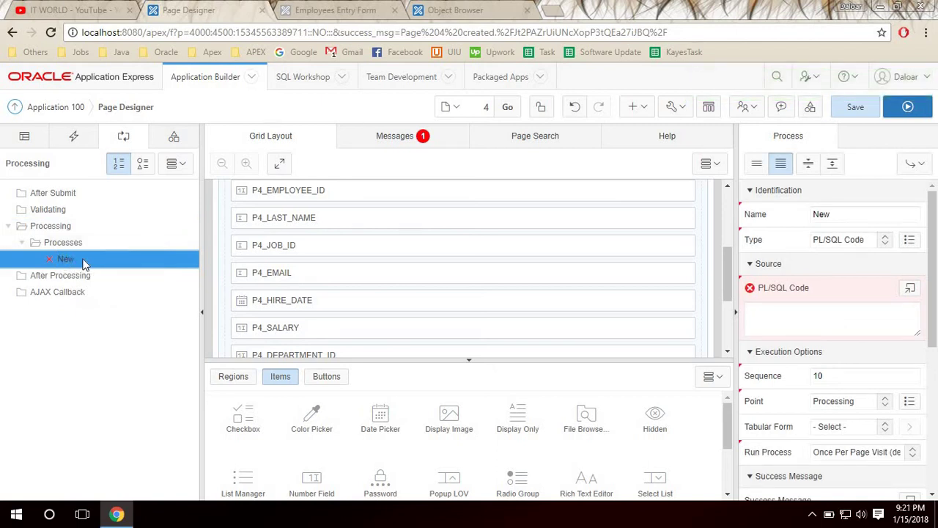
double_click(833, 214)
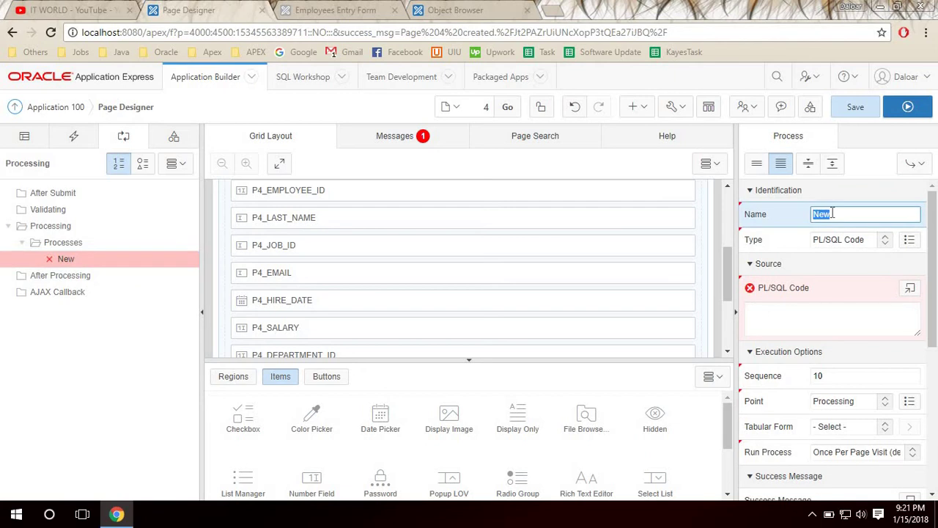
type("DML Process")
left_click(827, 331)
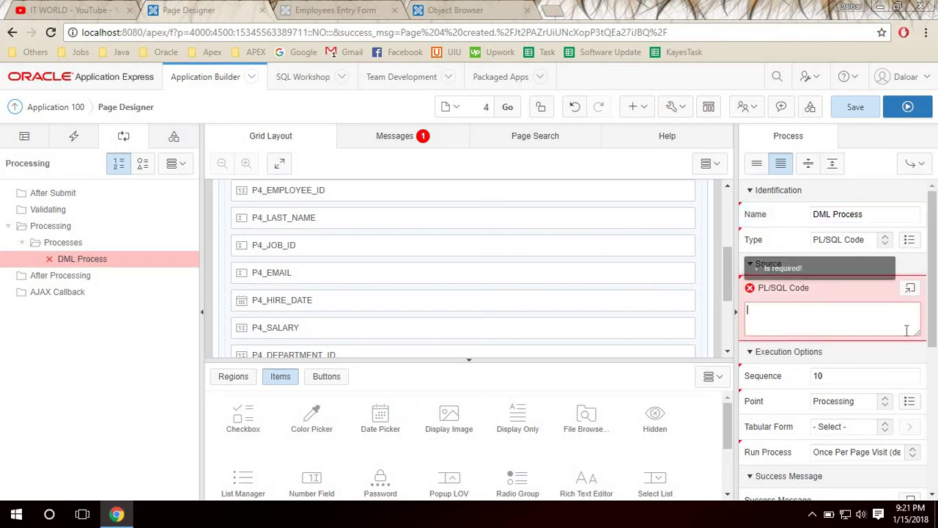
left_click(882, 216)
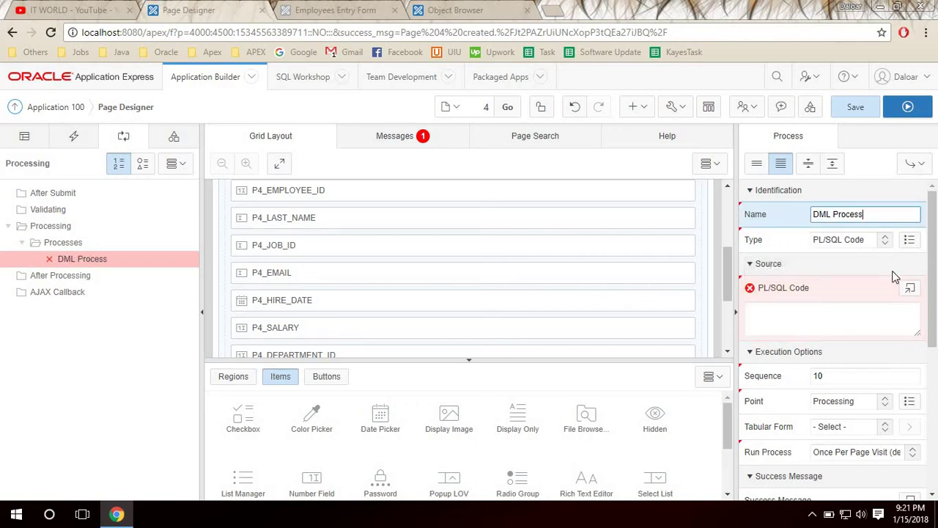
Make DML Process Automatic Row Processing (DML) on the EMPLOYEES table, Parsing Schema owner.
left_click(831, 243)
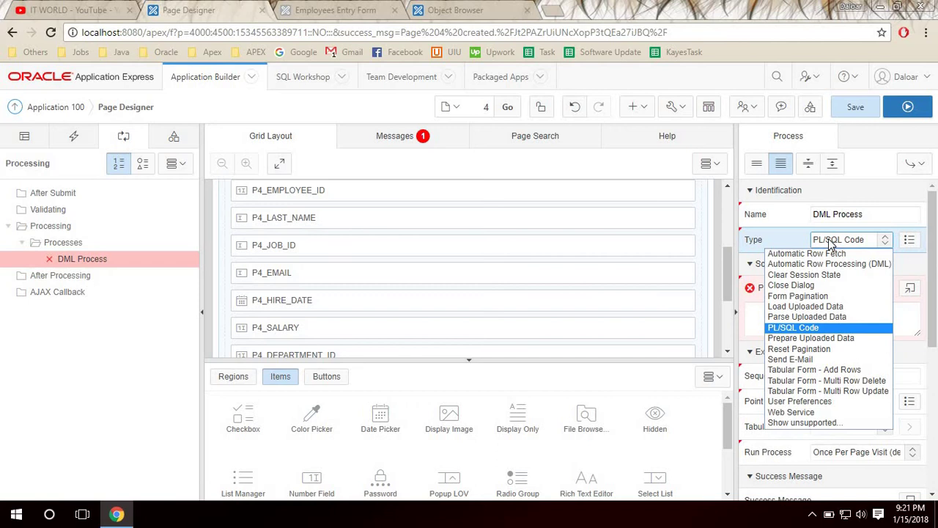
left_click(861, 266)
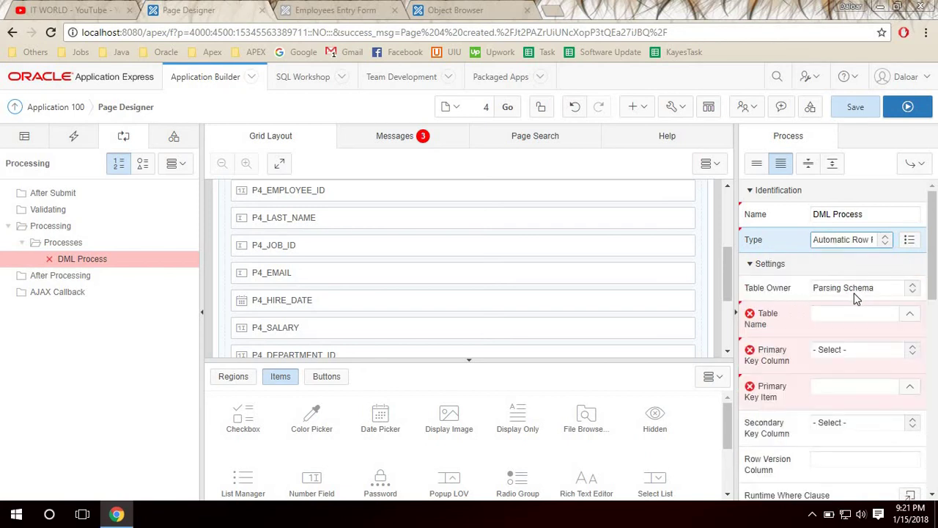
left_click(854, 293)
left_click(855, 300)
left_click(845, 315)
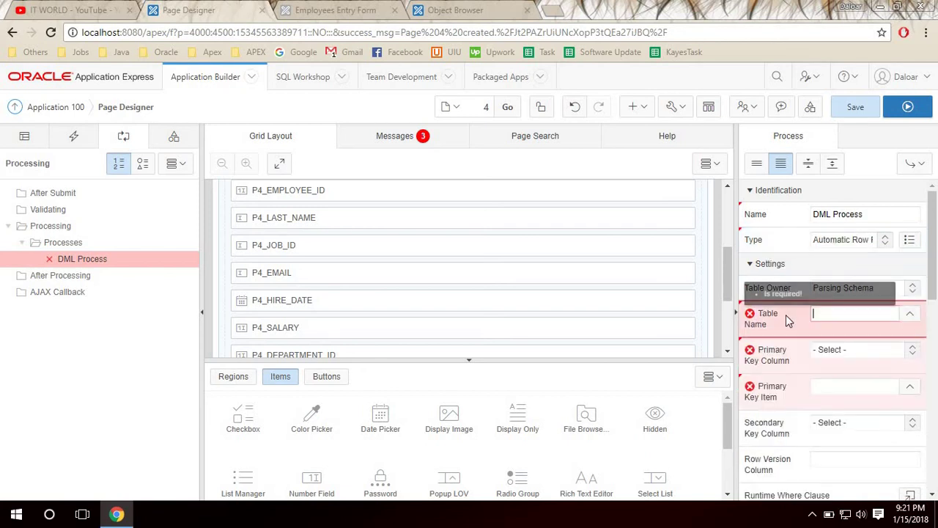
left_click(911, 316)
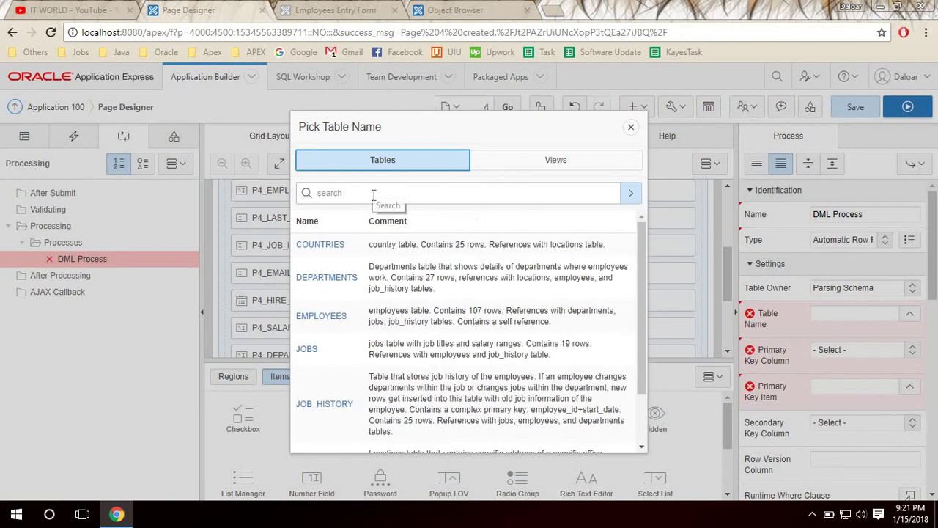
left_click(322, 316)
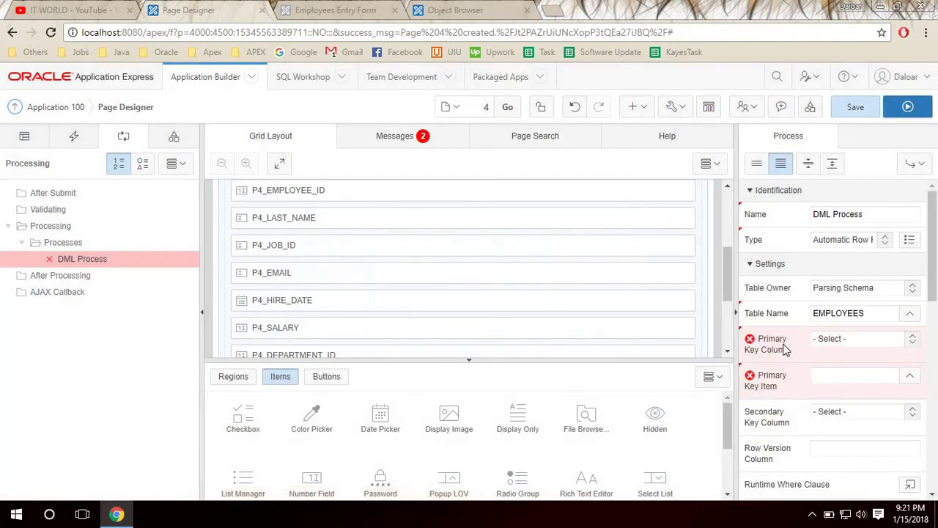
Key it on EMPLOYEE_ID via P4_EMPLOYEE_ID, save, and run the page.
left_click(856, 342)
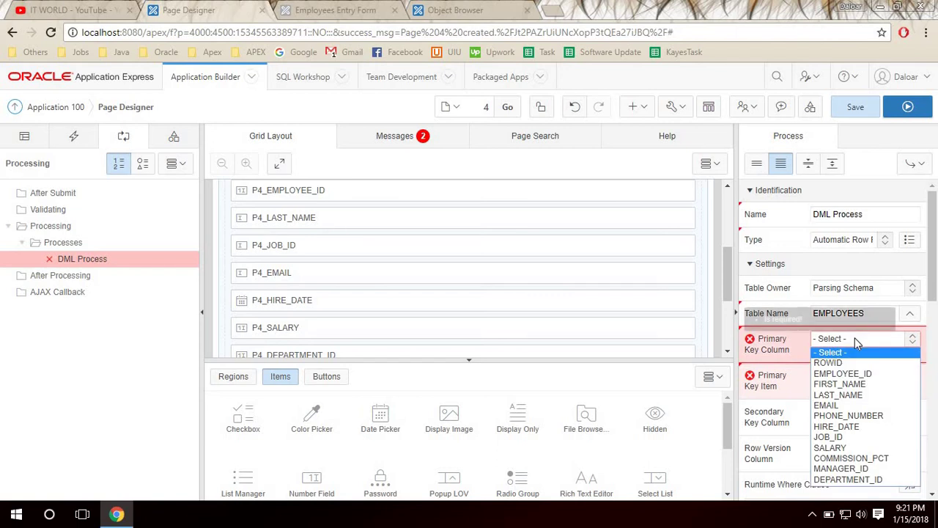
left_click(843, 374)
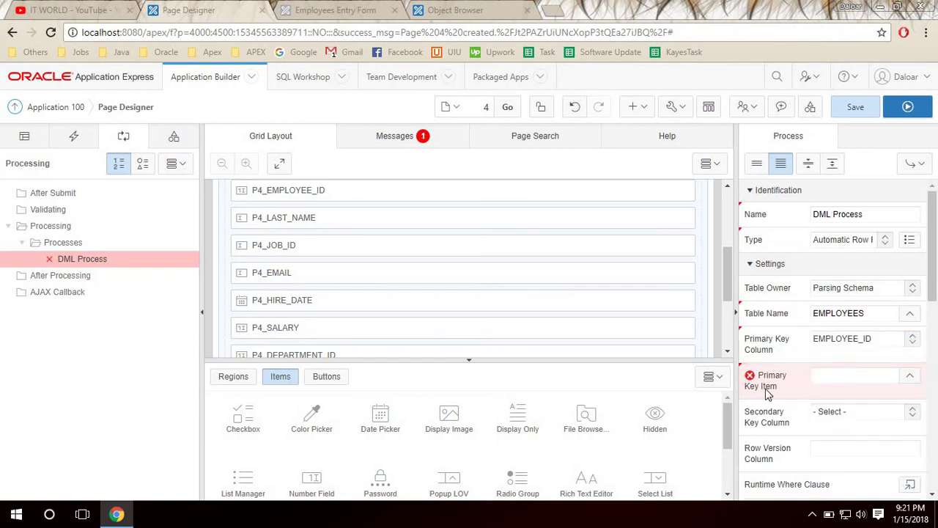
left_click(911, 381)
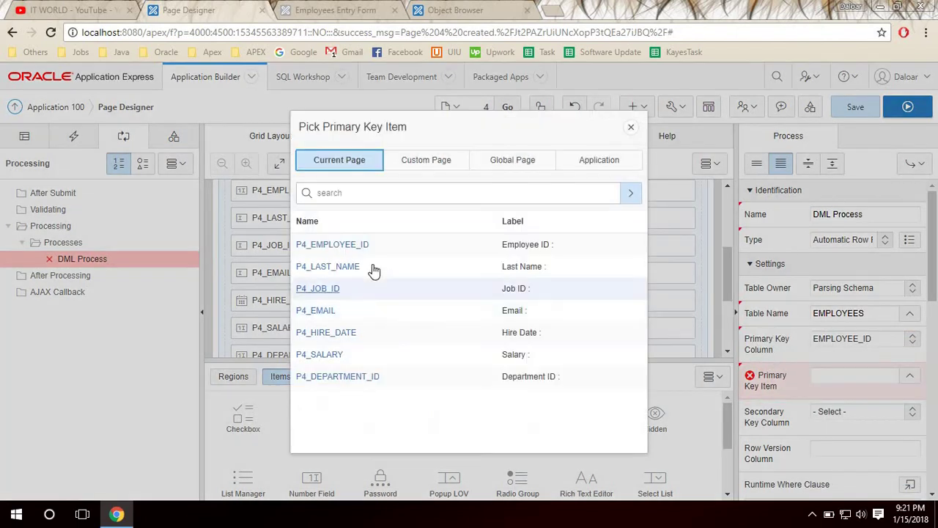
left_click(341, 246)
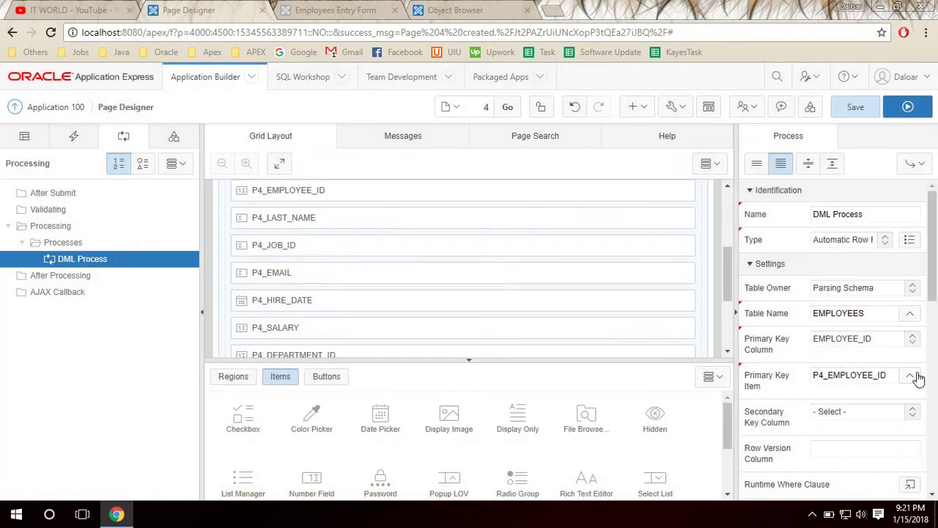
scroll(920, 357, "down", 2)
scroll(920, 357, "down", 1)
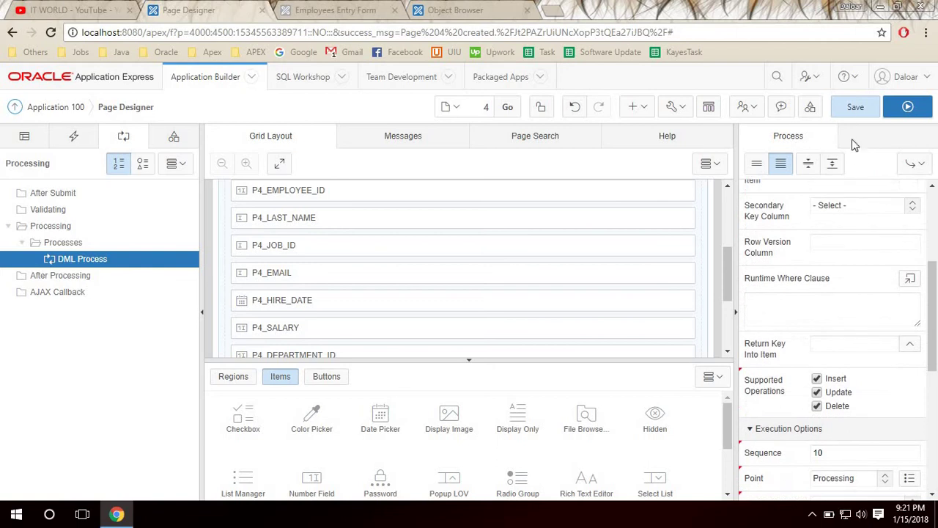
left_click(853, 108)
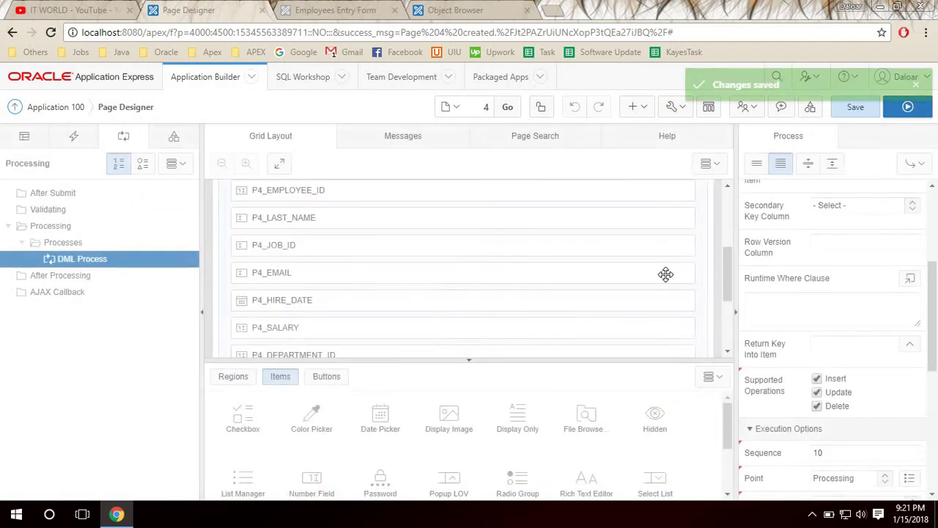
left_click(908, 107)
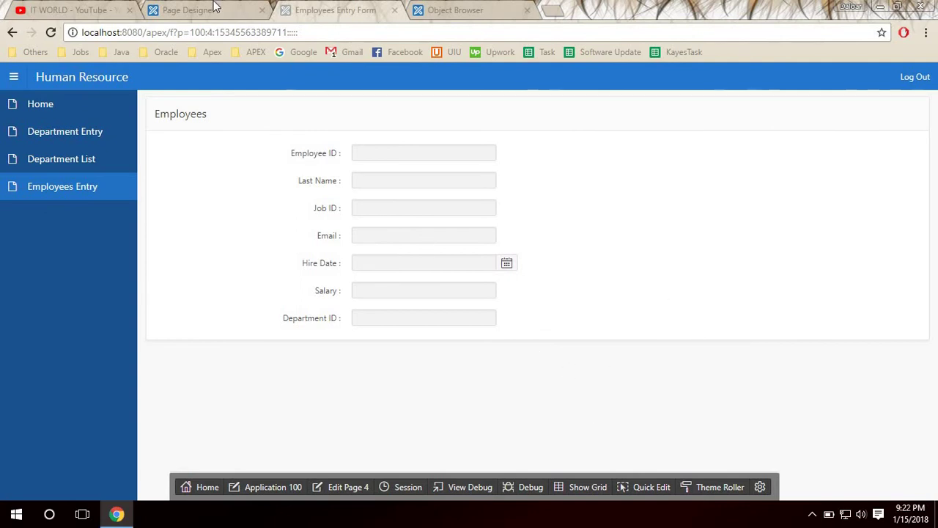
Go back to the Page Designer tab and show the Rendering tree with the Employees region.
left_click(210, 9)
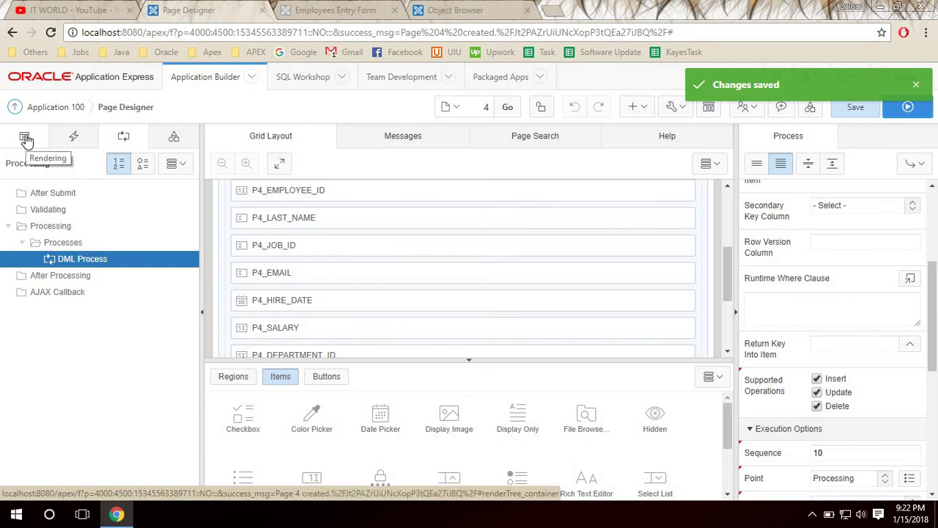
left_click(25, 139)
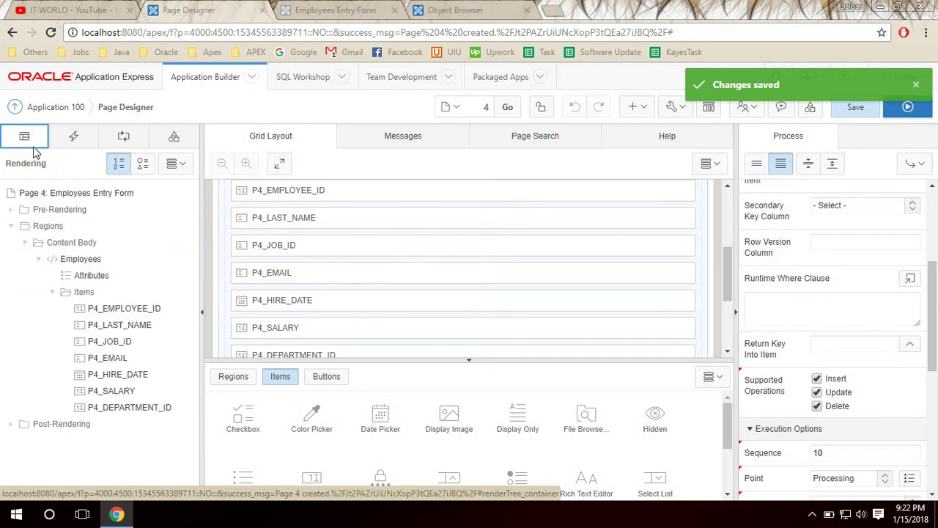
Add a new button to the Employees region in the Create position.
left_click(65, 260)
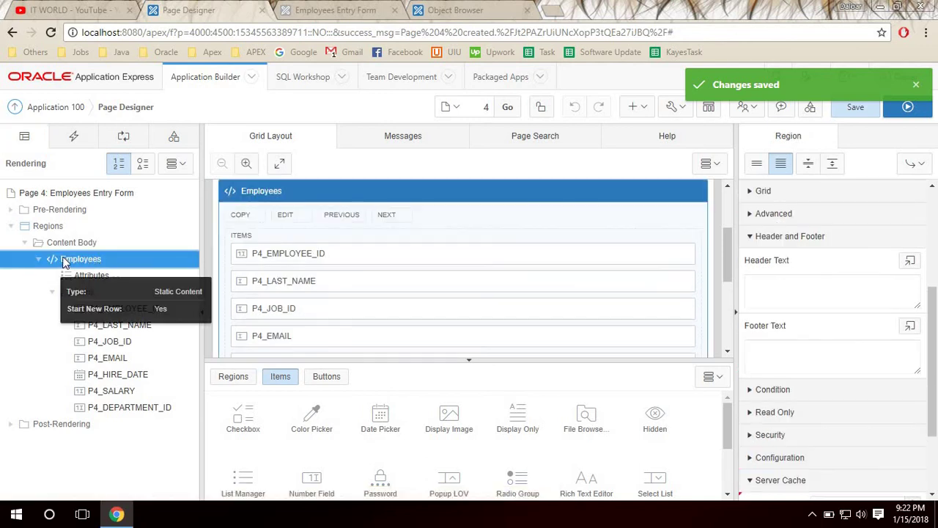
right_click(82, 264)
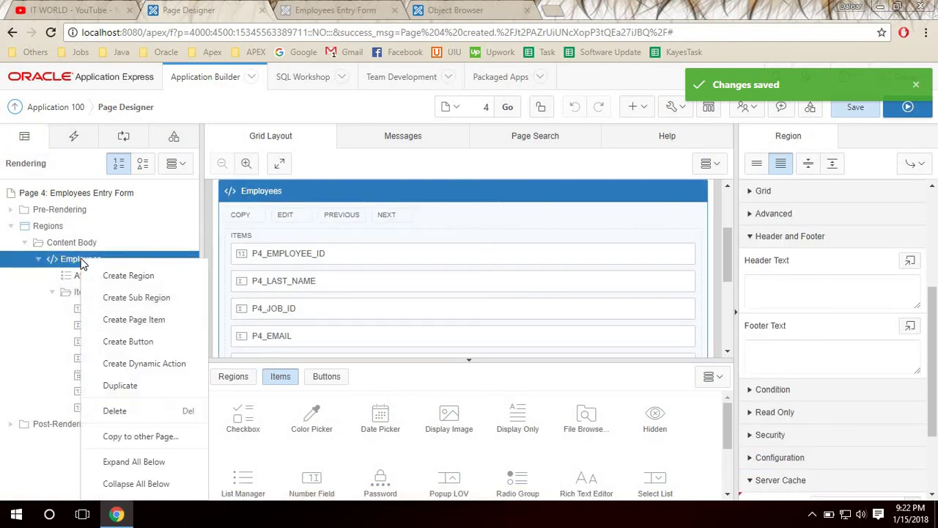
left_click(156, 345)
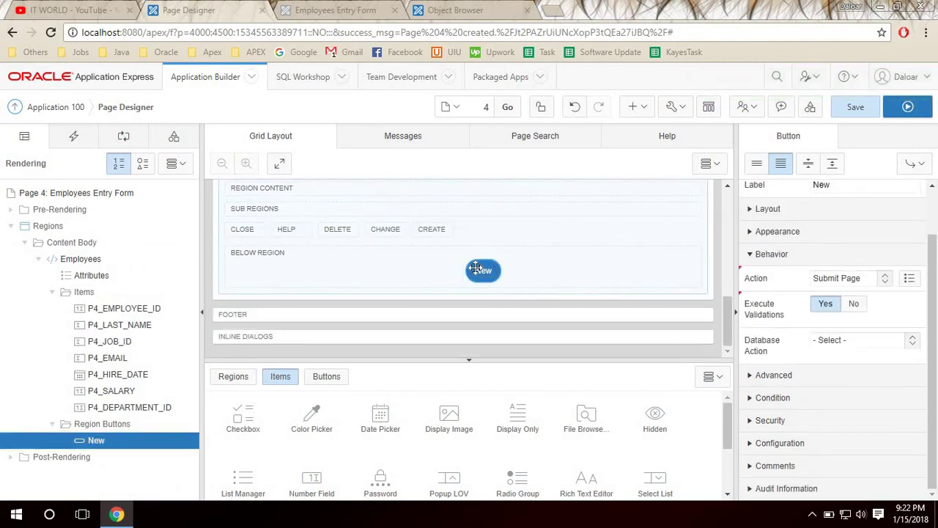
left_click_drag(476, 268, 425, 230)
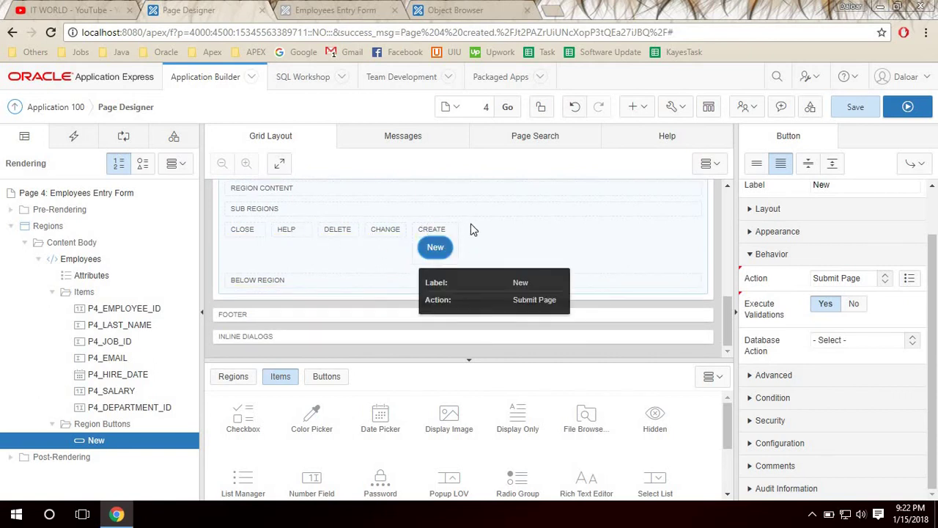
Name the button submitBtn with label Submit and save the page.
scroll(513, 271, "up", 1)
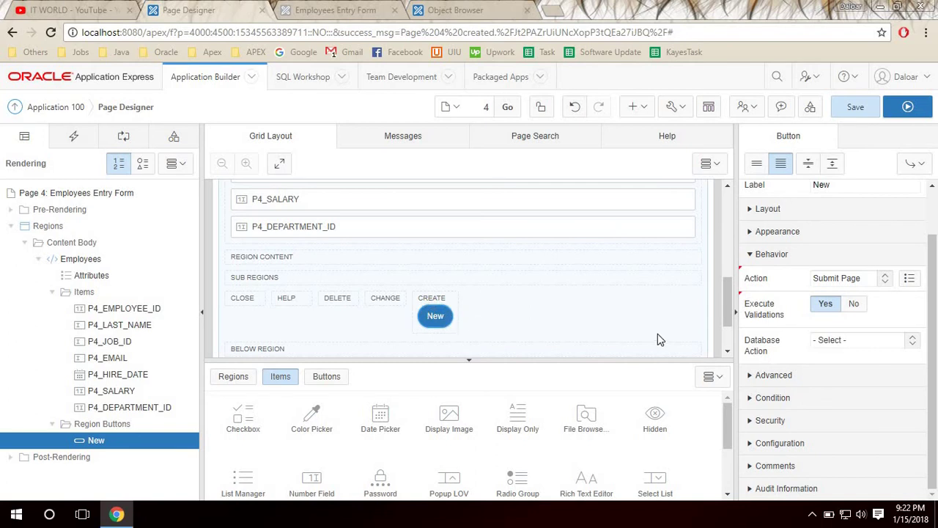
left_click(805, 210)
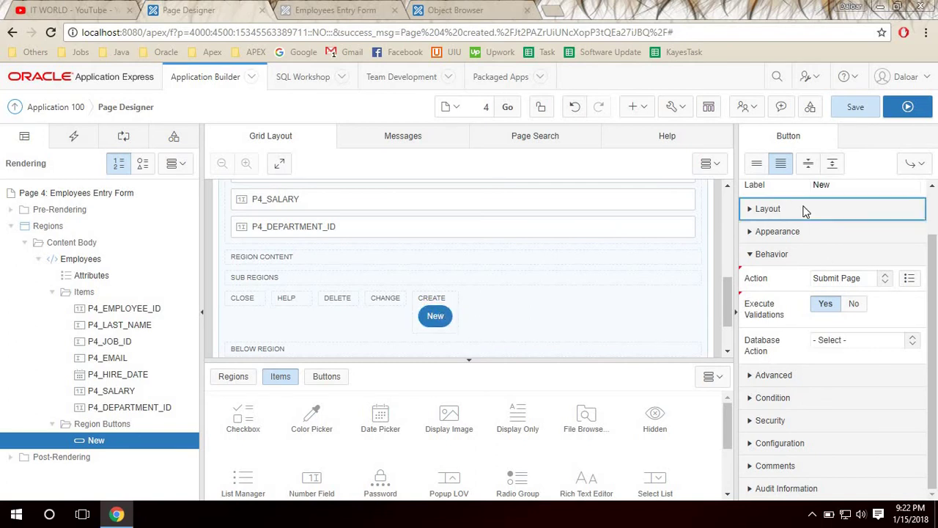
scroll(889, 273, "up", 1)
double_click(852, 213)
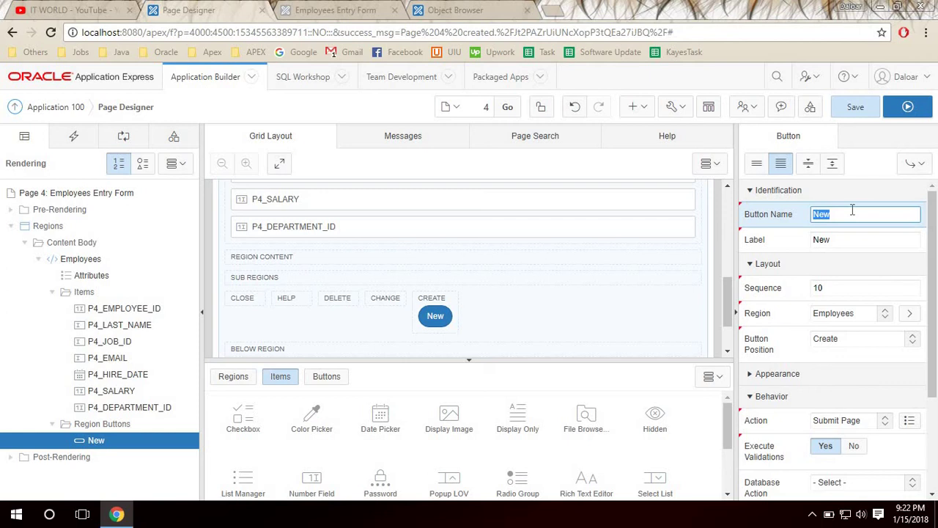
type("submitBtn")
key("Tab")
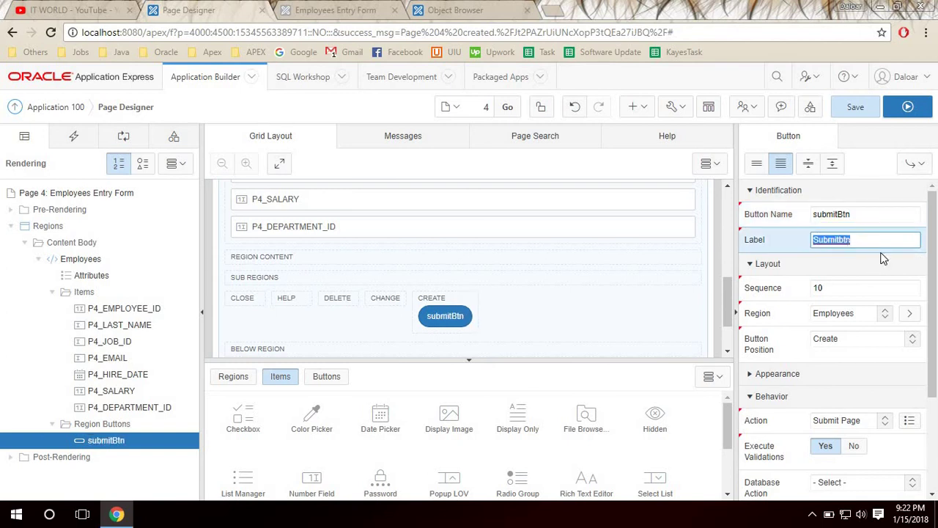
type("S")
left_click(856, 292)
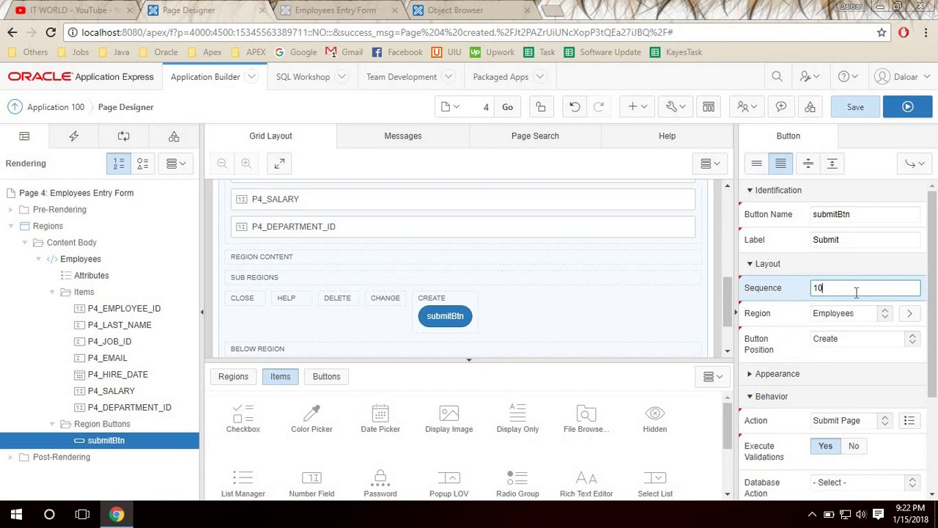
left_click(855, 233)
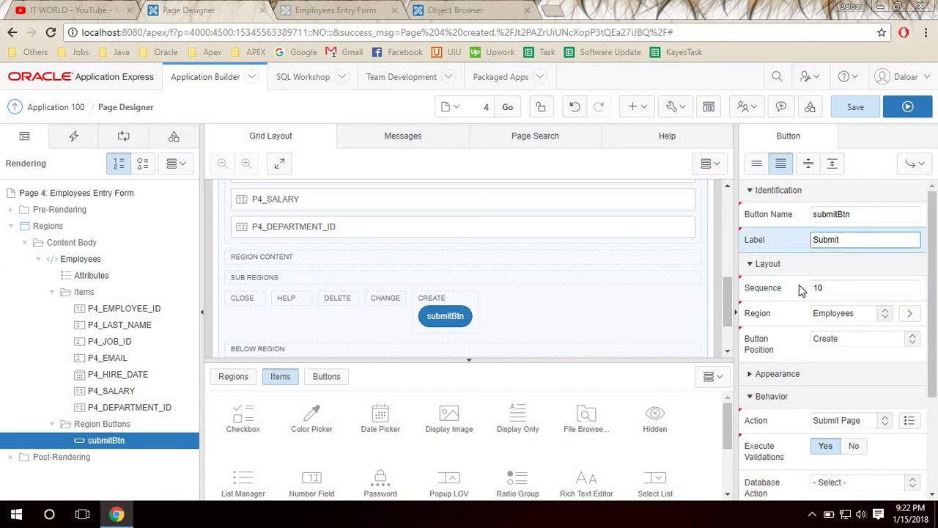
left_click(856, 109)
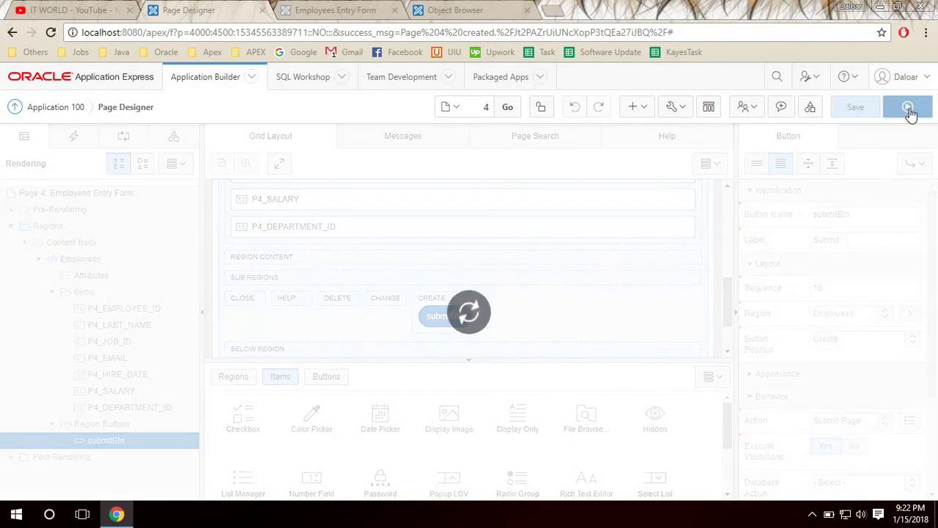
Run the form to see the Submit button, then view EMPLOYEES columns in Object Browser.
left_click(909, 108)
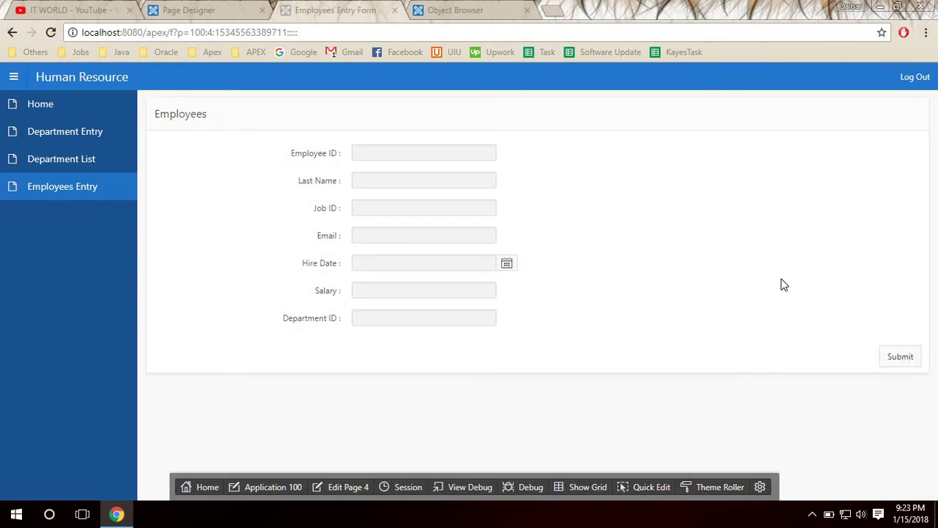
left_click(415, 147)
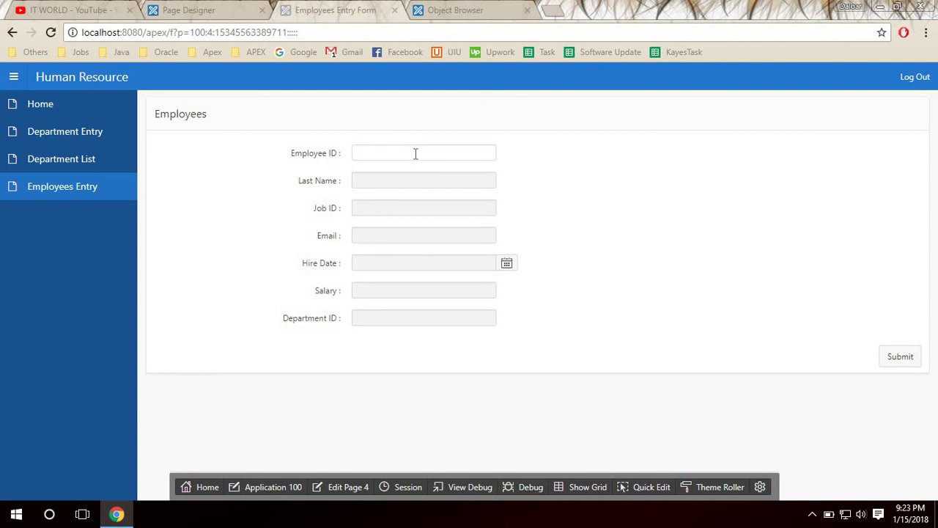
left_click(415, 153)
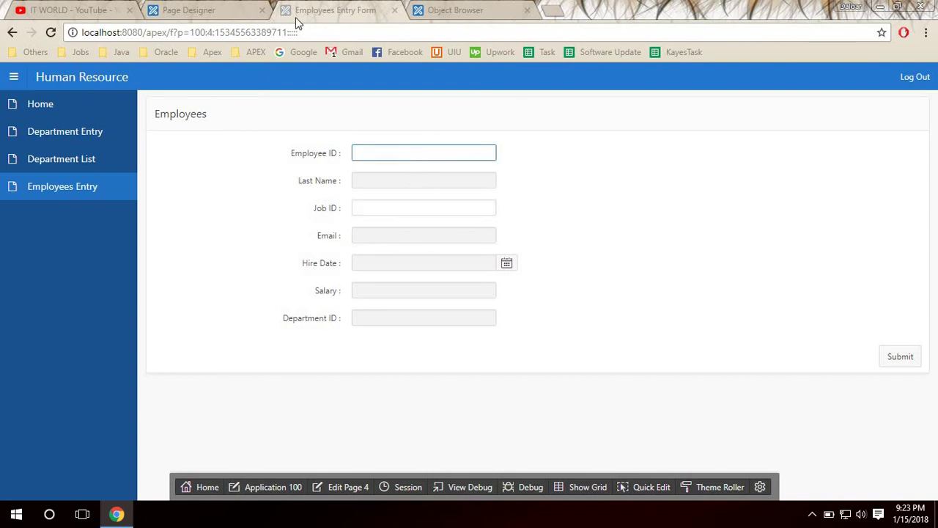
left_click(455, 10)
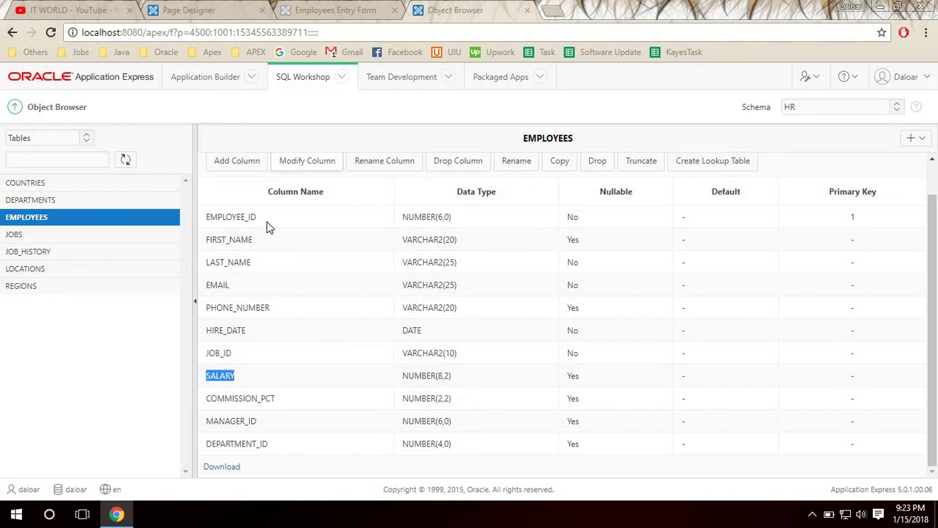
Page through the EMPLOYEES data to rows 106–107 and highlight the highest employee ID, 206.
scroll(389, 251, "up", 1)
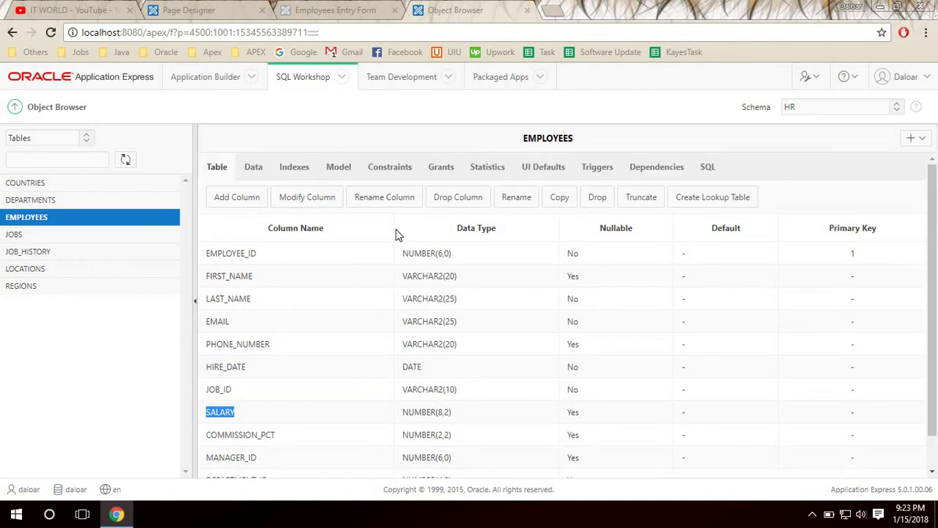
left_click(252, 169)
scroll(359, 325, "down", 4)
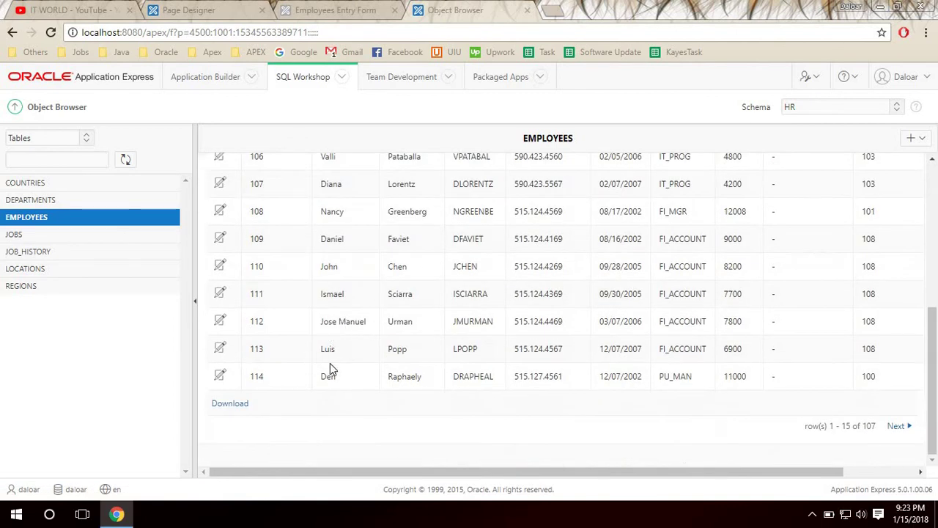
left_click(895, 429)
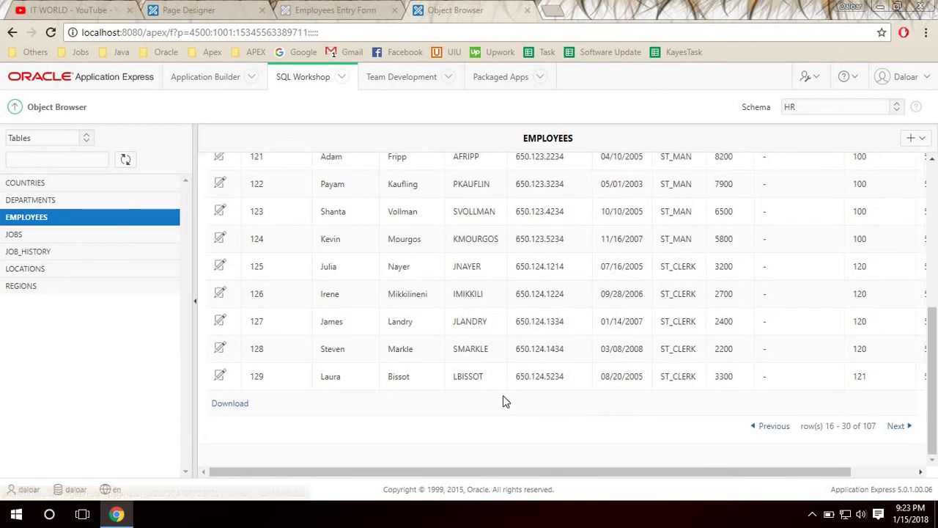
left_click(904, 431)
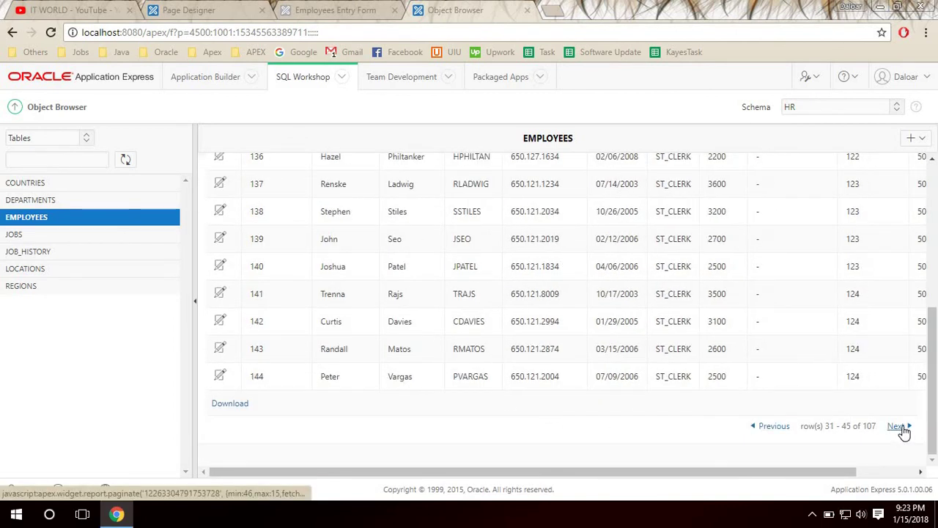
left_click(904, 431)
left_click(905, 431)
left_click(905, 431)
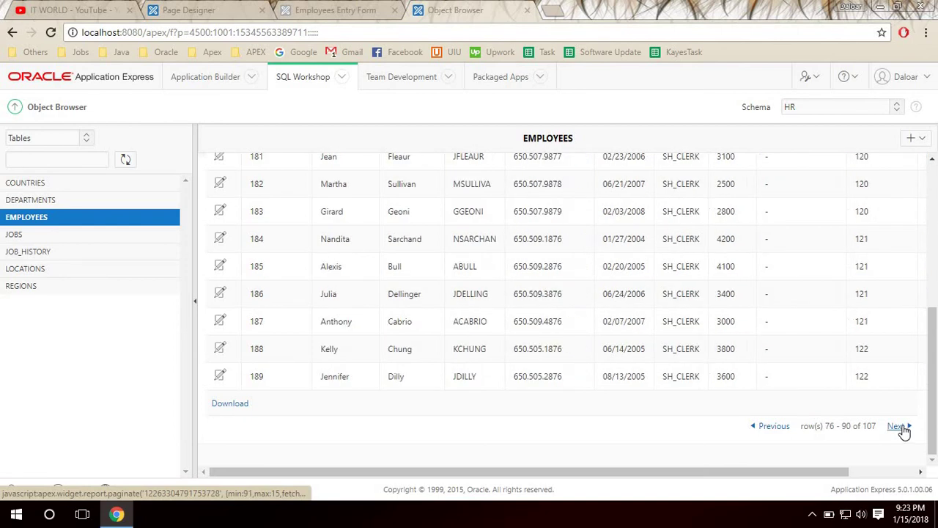
left_click(905, 431)
left_click(904, 431)
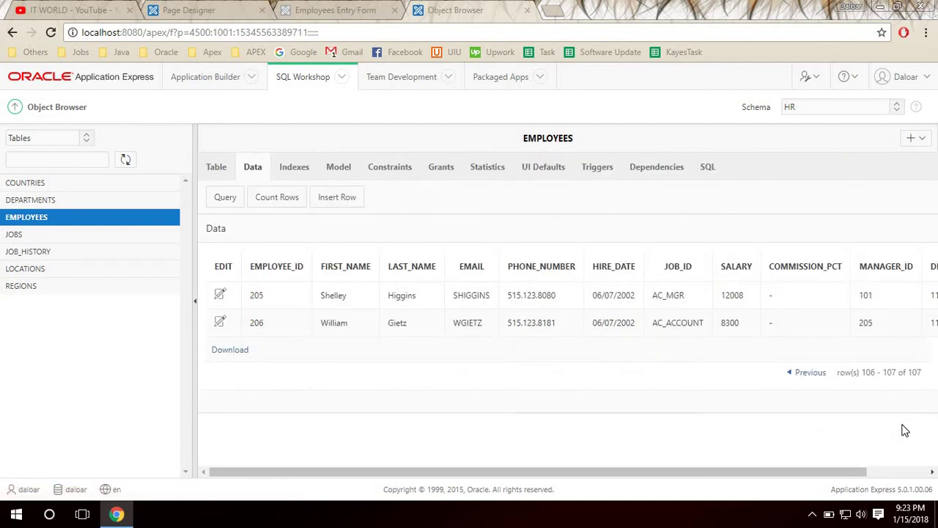
double_click(257, 323)
Return to the running Employees form and enter Employee ID 207.
left_click(189, 9)
left_click(308, 10)
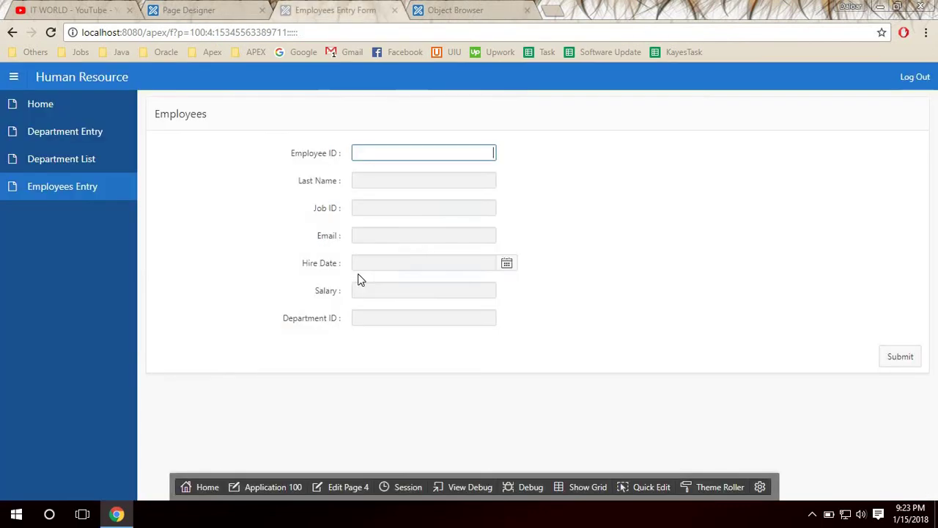
left_click(387, 146)
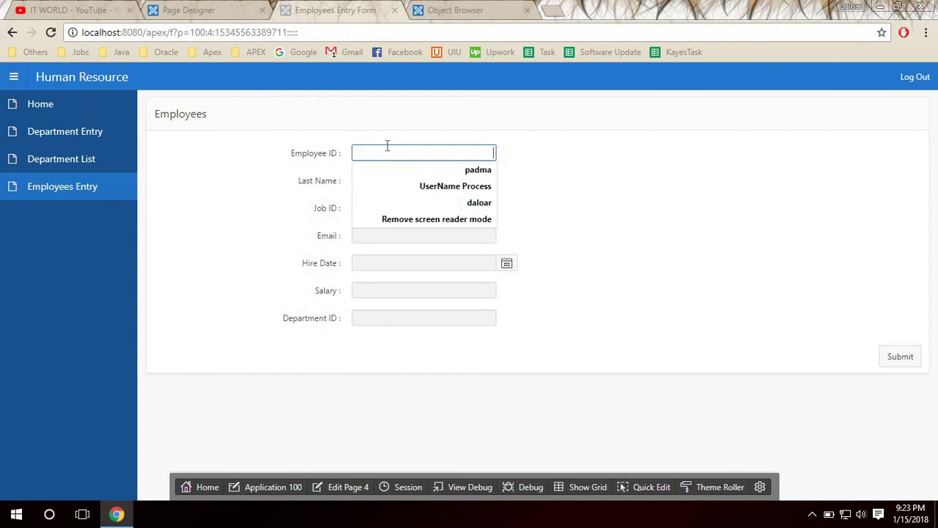
type("207")
key("Tab")
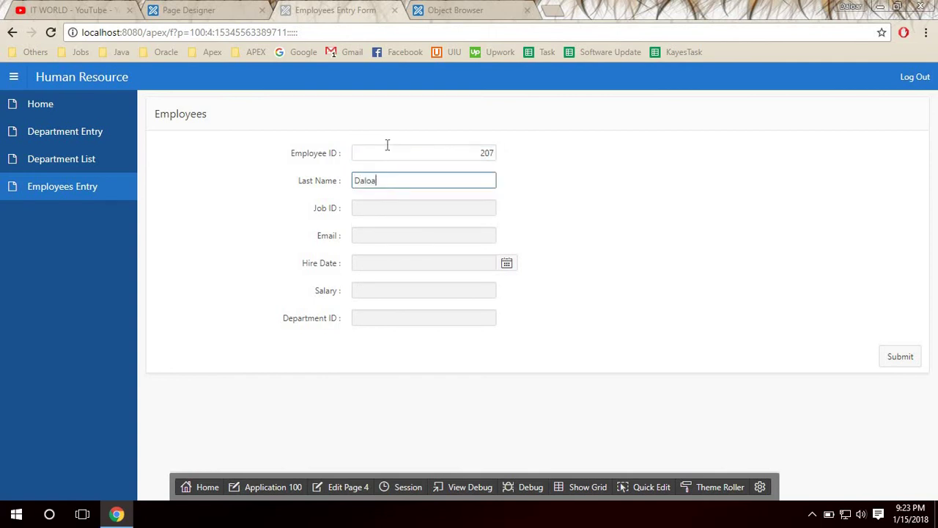
key("Tab")
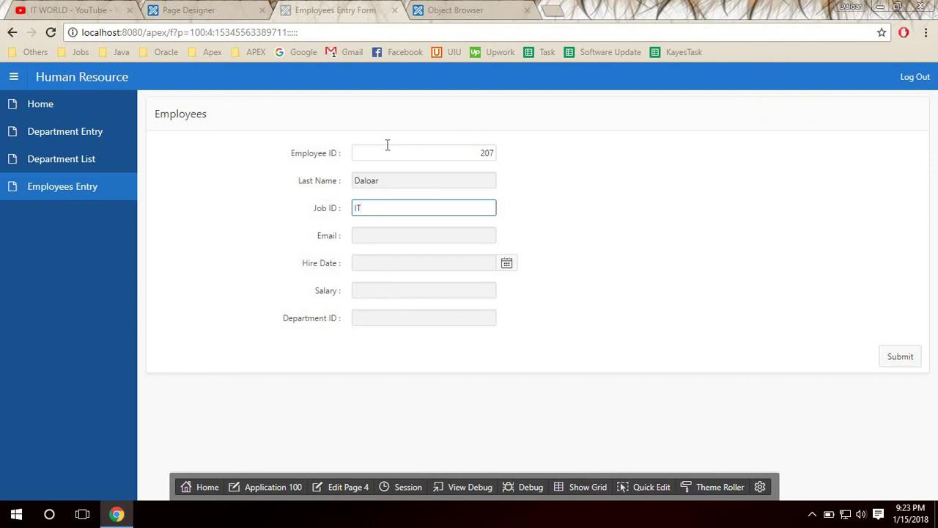
key("Tab")
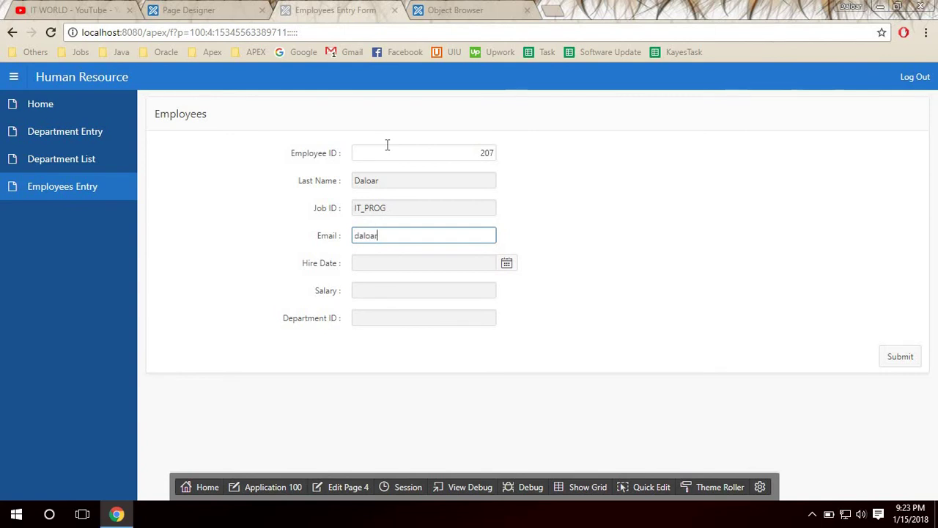
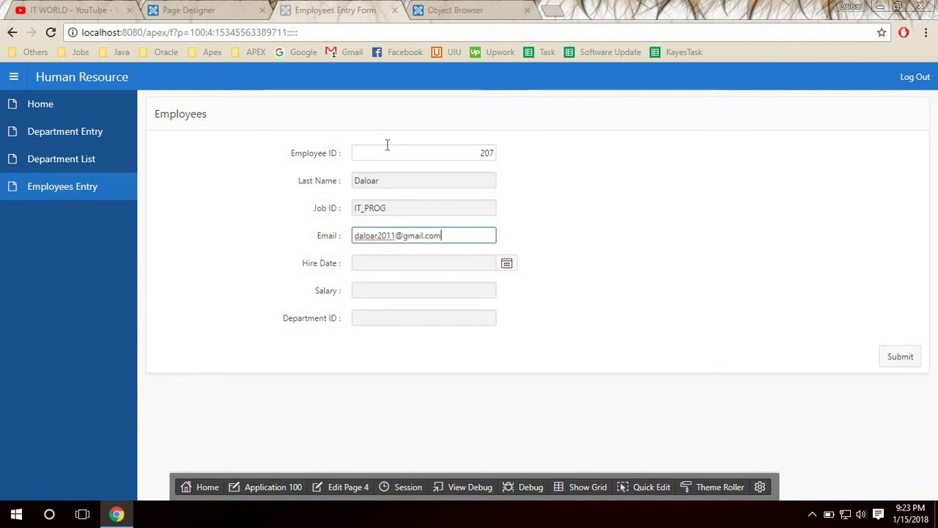
Enter the employee's email, hire date 15 January, salary 2000 and department 50, then submit.
key("Tab")
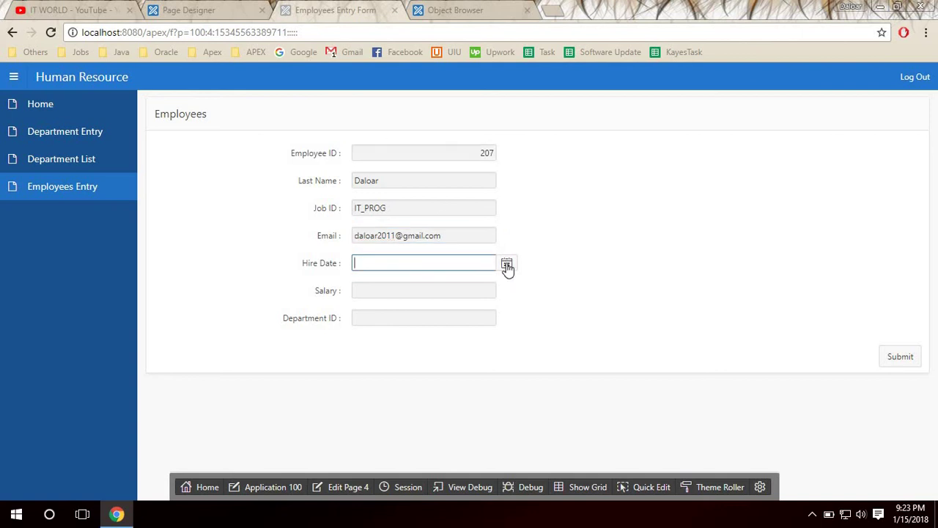
left_click(506, 265)
left_click(395, 377)
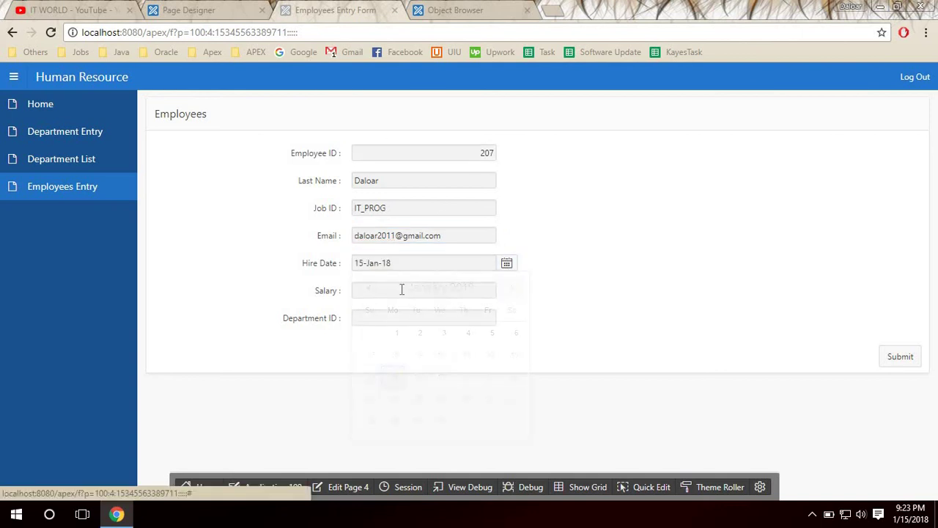
left_click(403, 289)
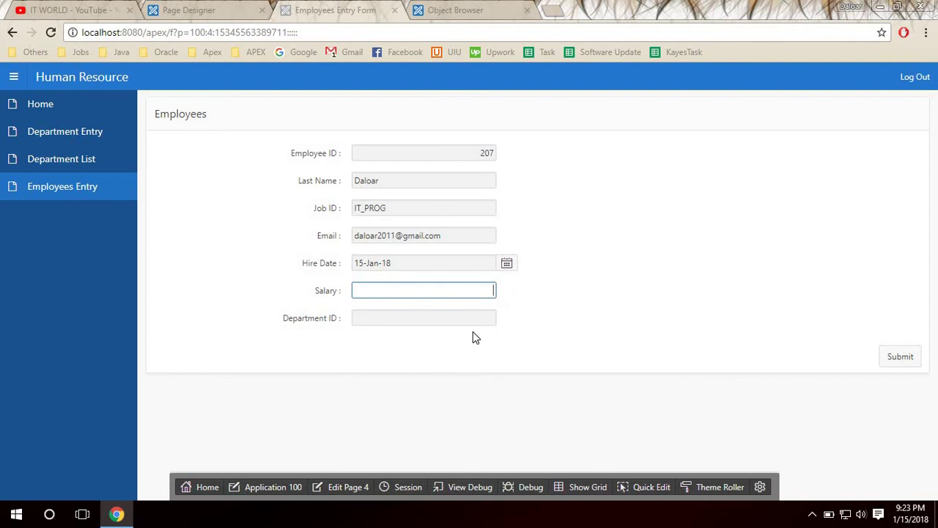
type("2000")
left_click(482, 322)
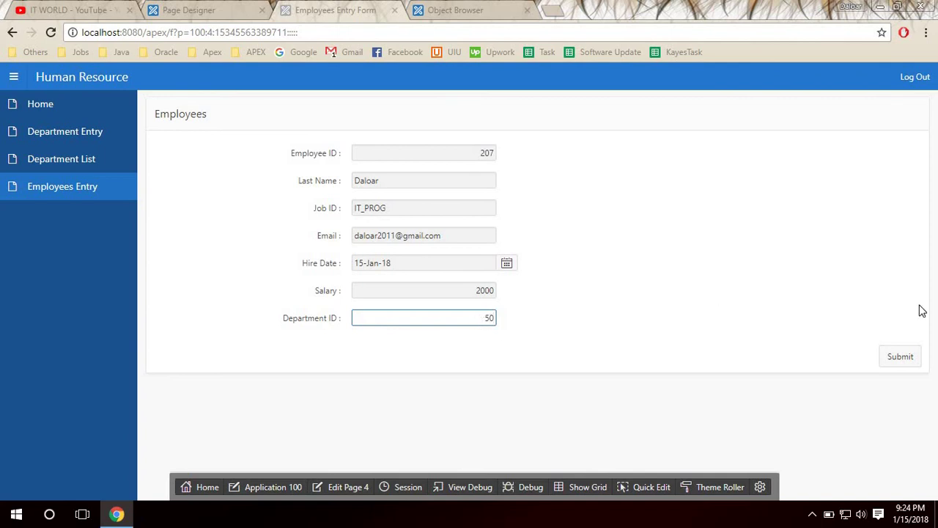
left_click(900, 357)
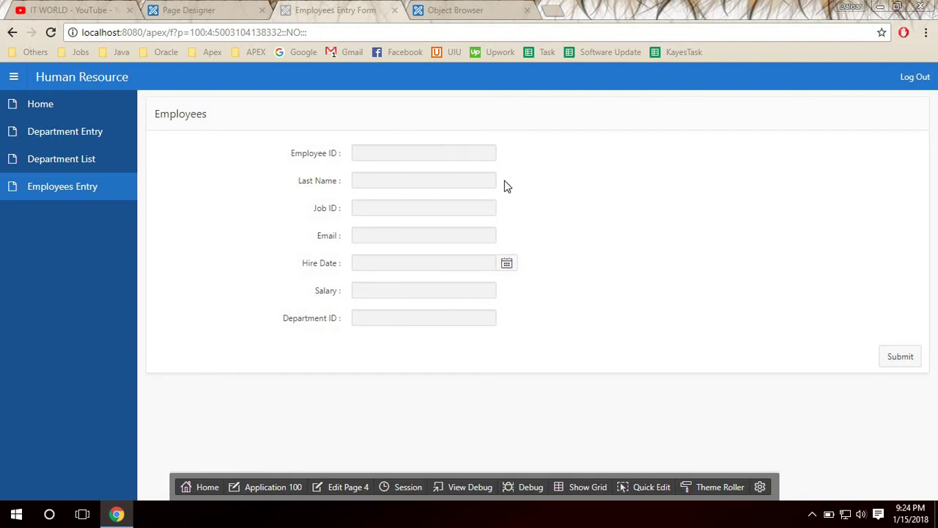
left_click(455, 10)
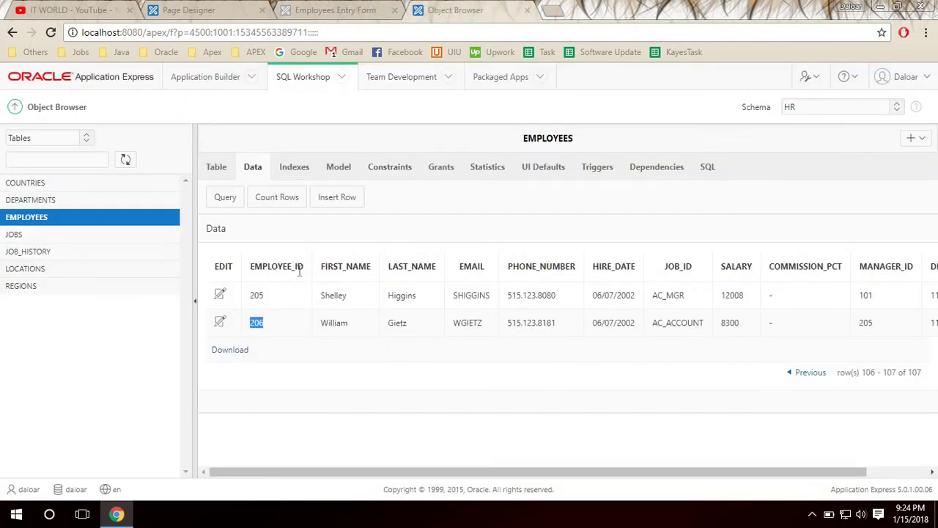
left_click(223, 249)
left_click(67, 218)
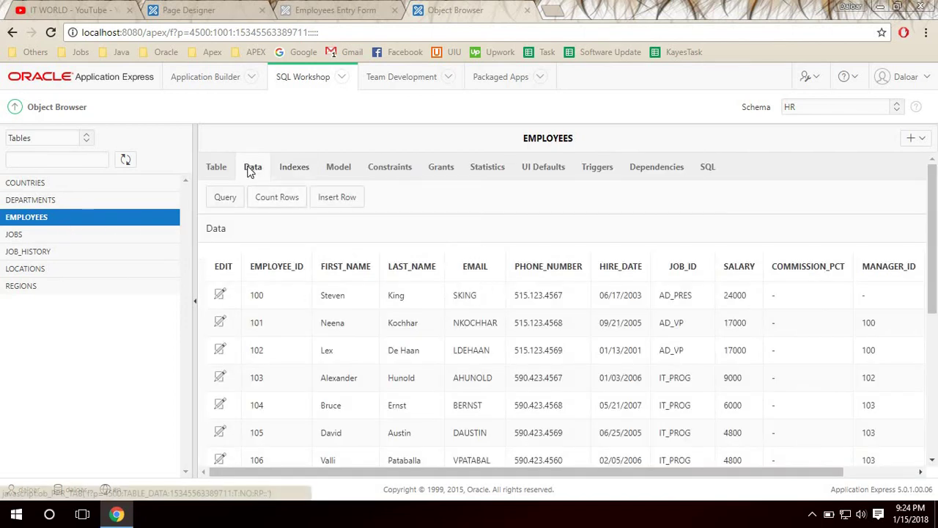
scroll(789, 322, "down", 5)
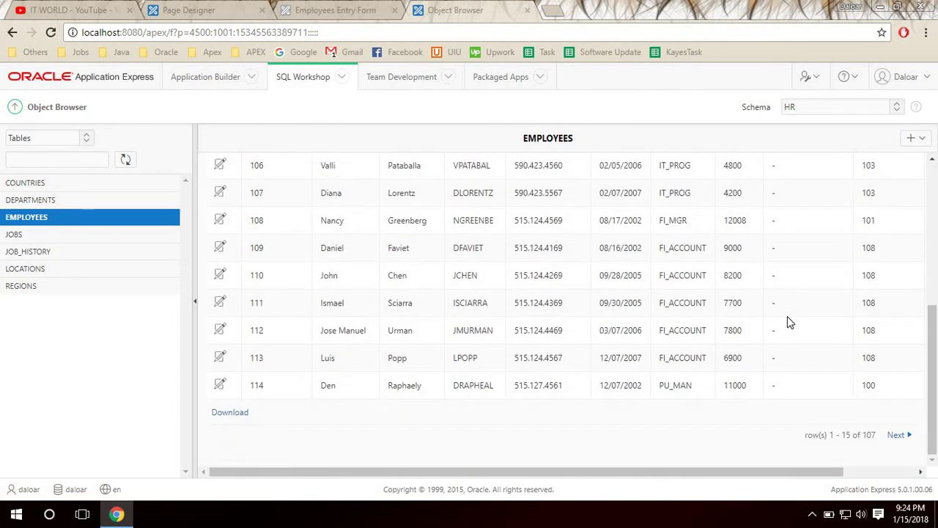
left_click(897, 434)
left_click(897, 435)
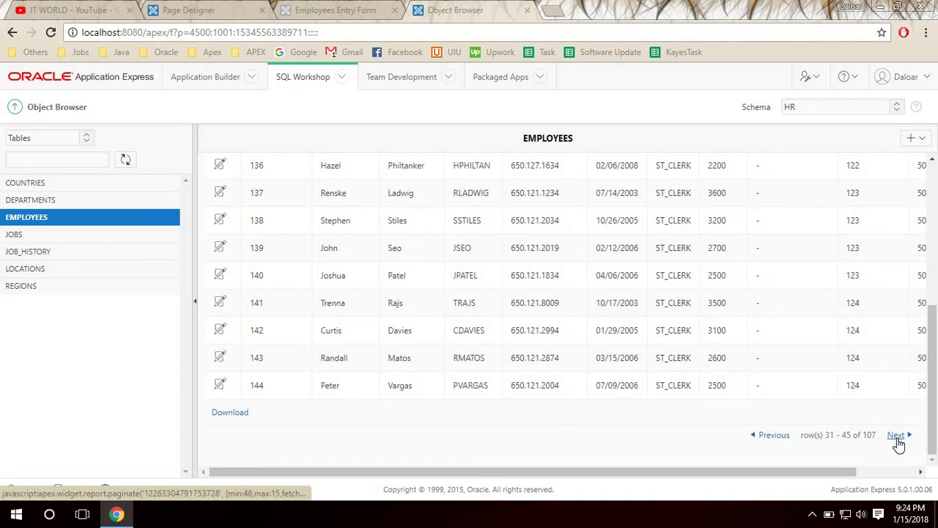
left_click(896, 435)
left_click(897, 435)
left_click(896, 435)
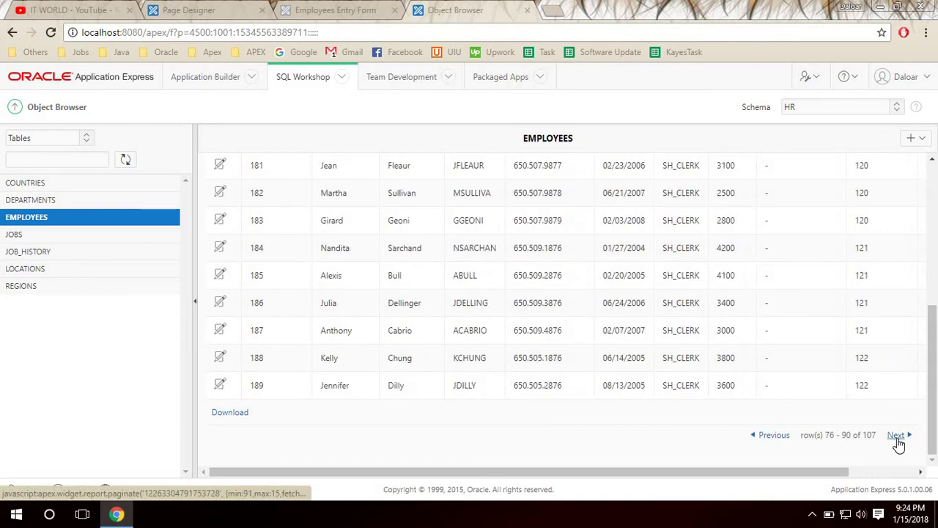
left_click(896, 435)
left_click(896, 436)
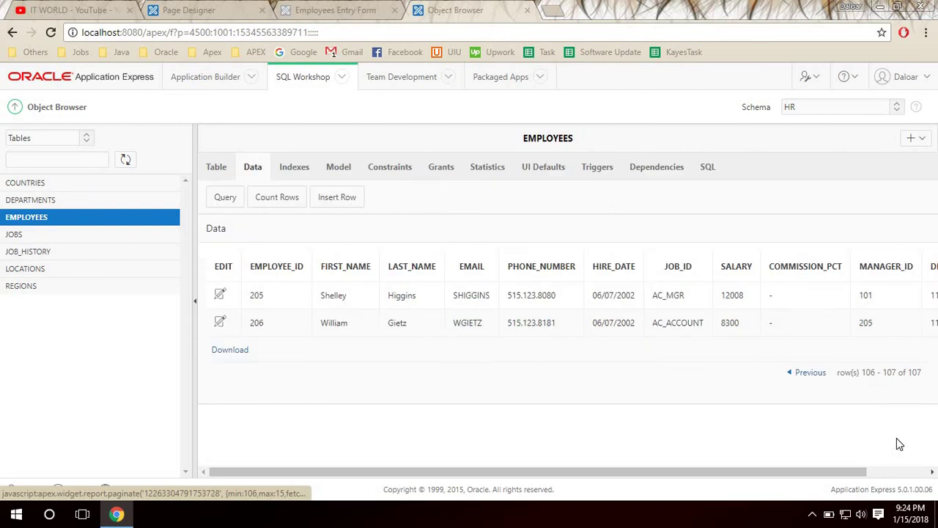
left_click_drag(250, 323, 255, 324)
left_click_drag(369, 339, 800, 339)
left_click_drag(866, 327, 874, 324)
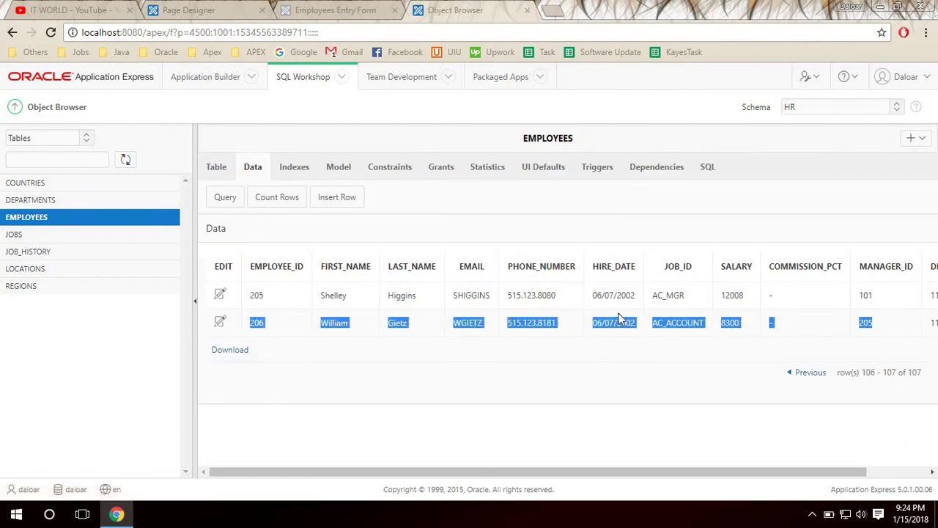
left_click(511, 327)
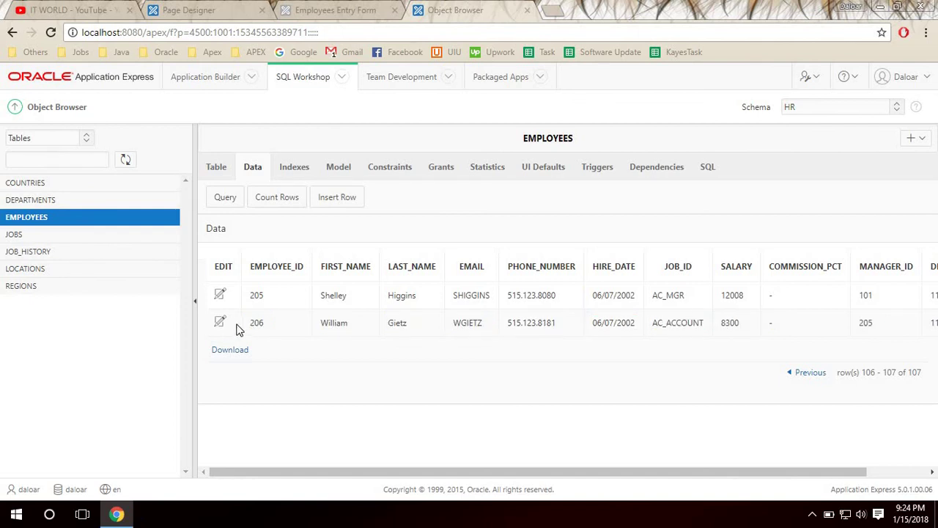
left_click_drag(237, 330, 812, 333)
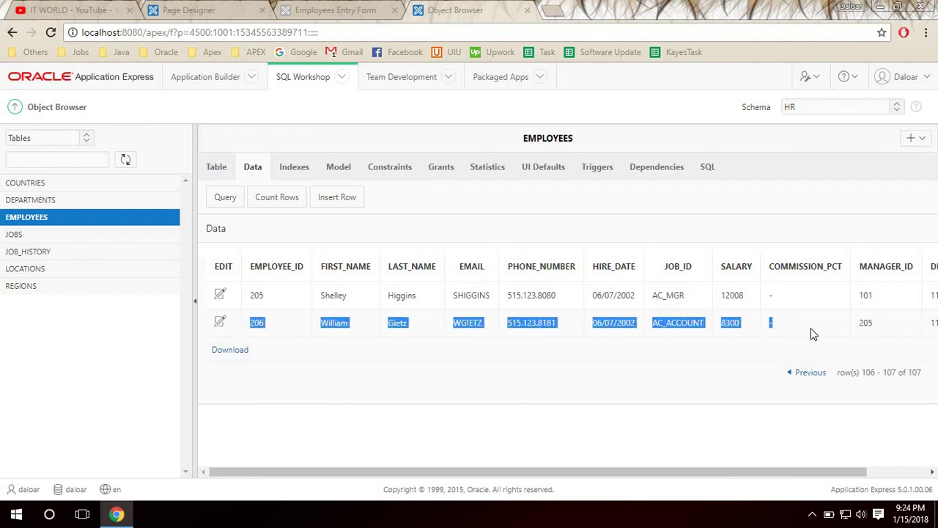
left_click(323, 9)
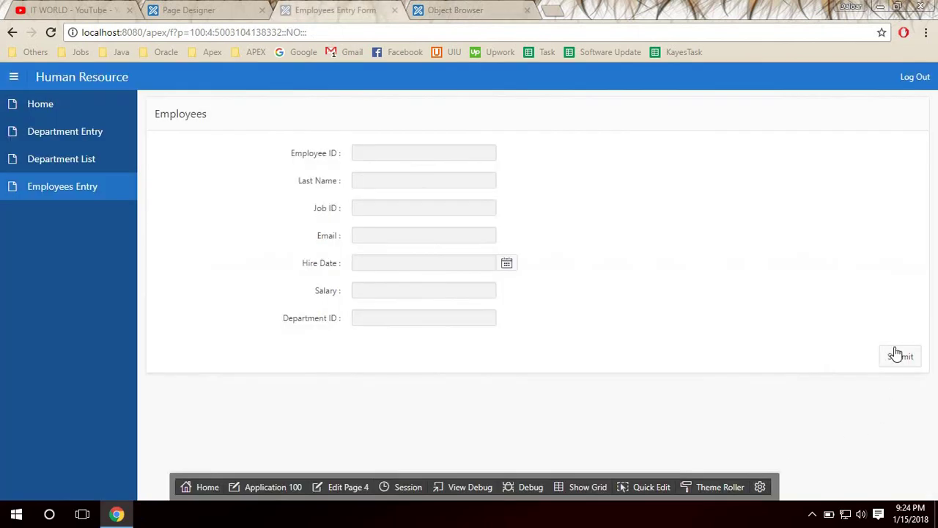
Keep submitBtn's action as Submit Page and set its Database Action to SQL INSERT action.
left_click(199, 10)
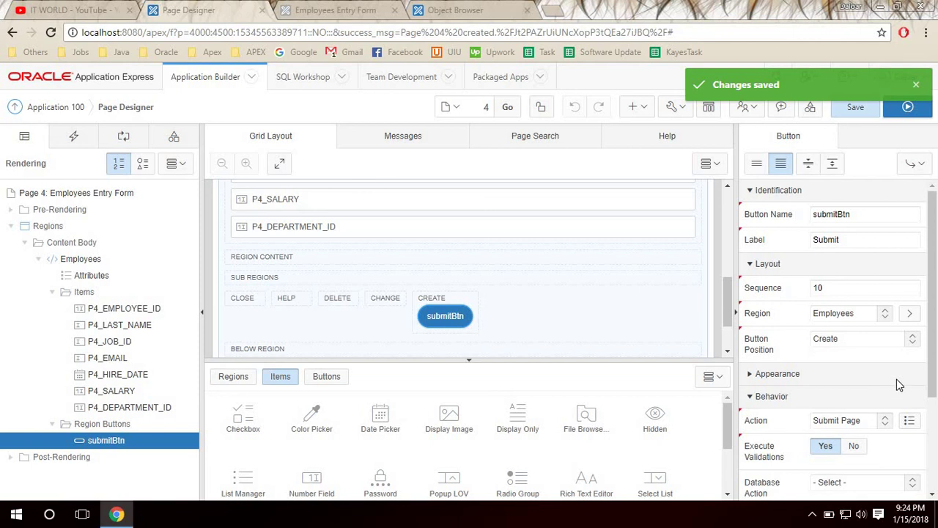
scroll(896, 379, "down", 1)
left_click(849, 354)
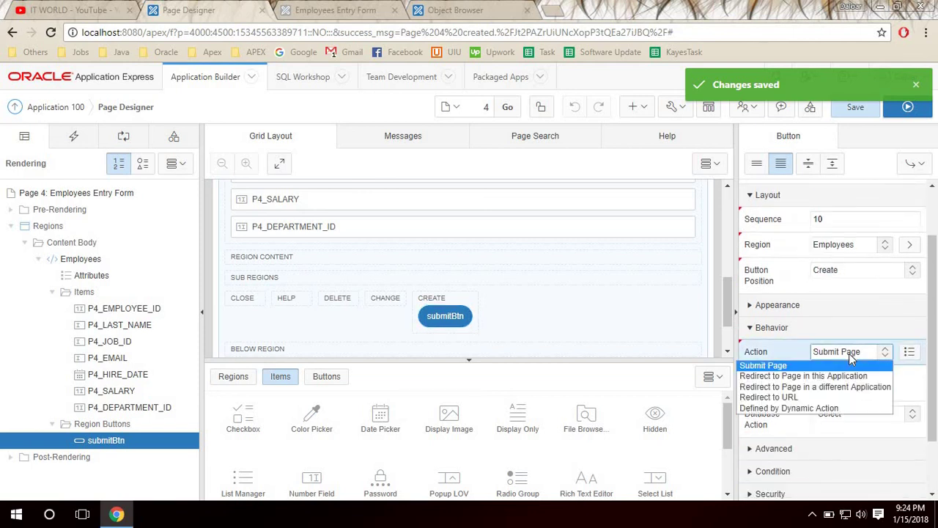
left_click(849, 354)
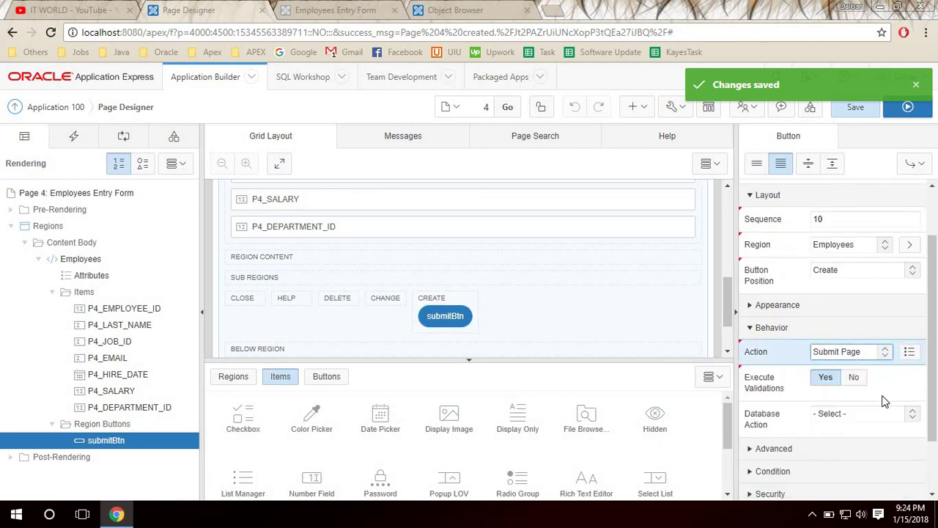
scroll(873, 387, "down", 1)
left_click(839, 351)
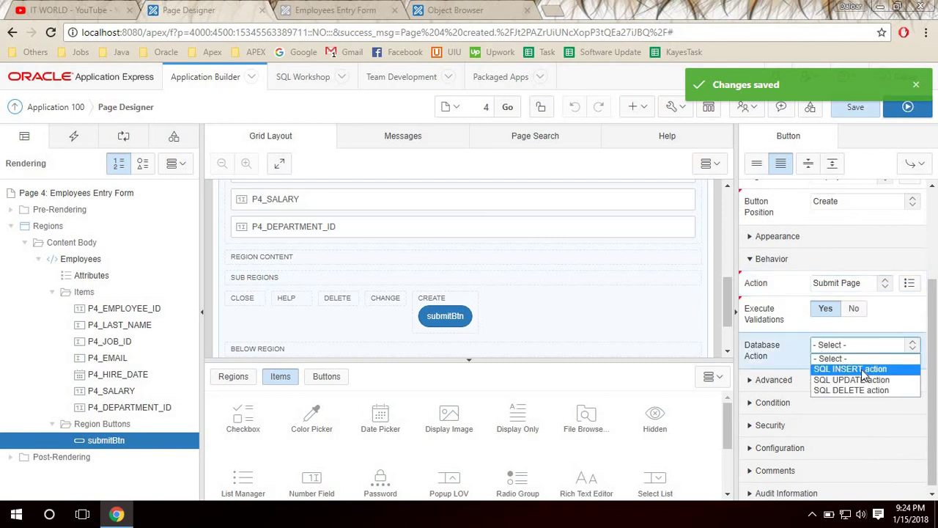
left_click(864, 370)
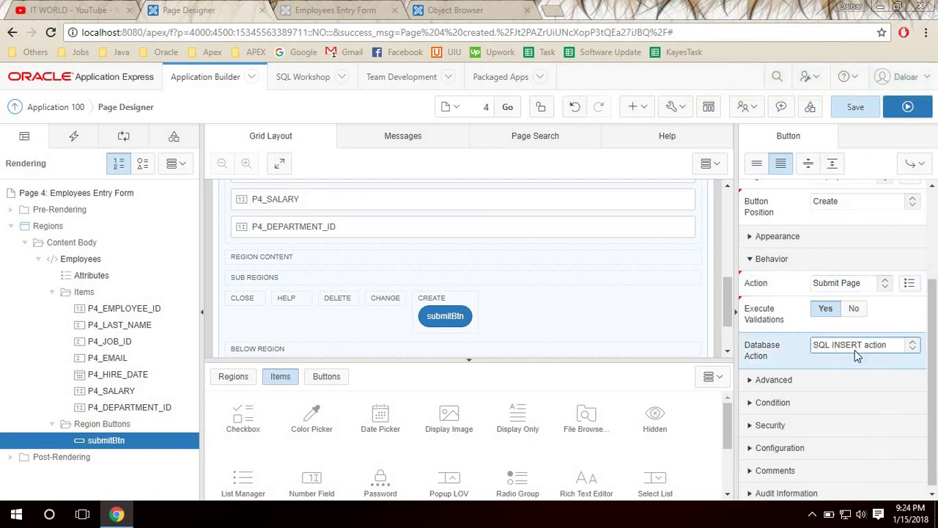
left_click(445, 316)
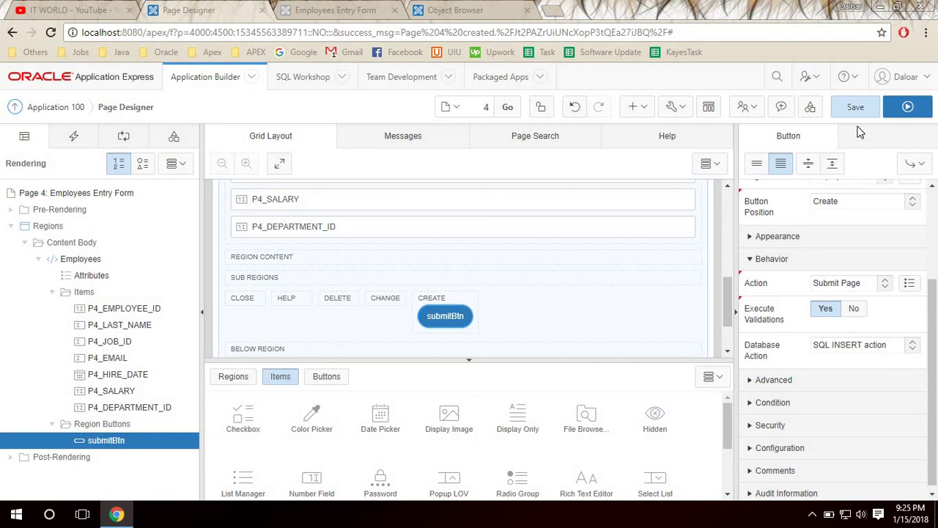
left_click(123, 135)
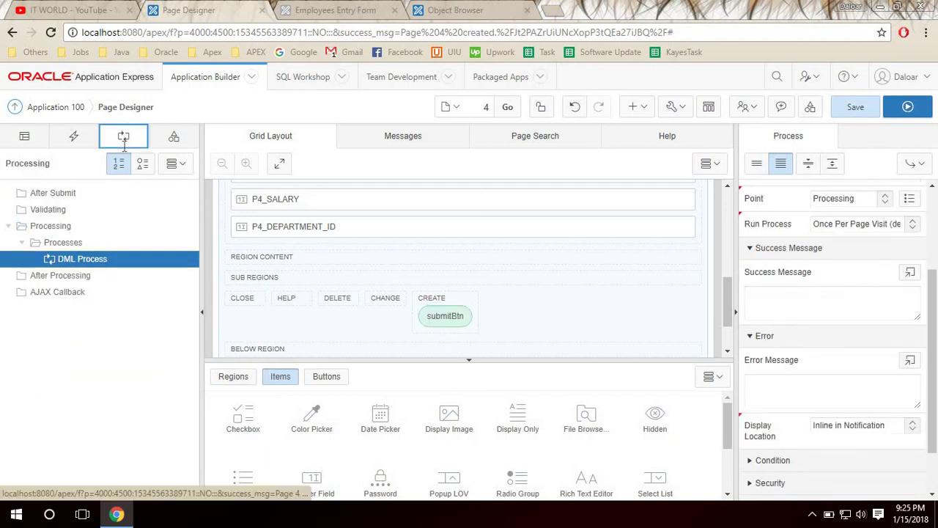
Give the DML Process the success message 'Action Processed!', then save and run the page.
left_click(100, 258)
left_click(789, 304)
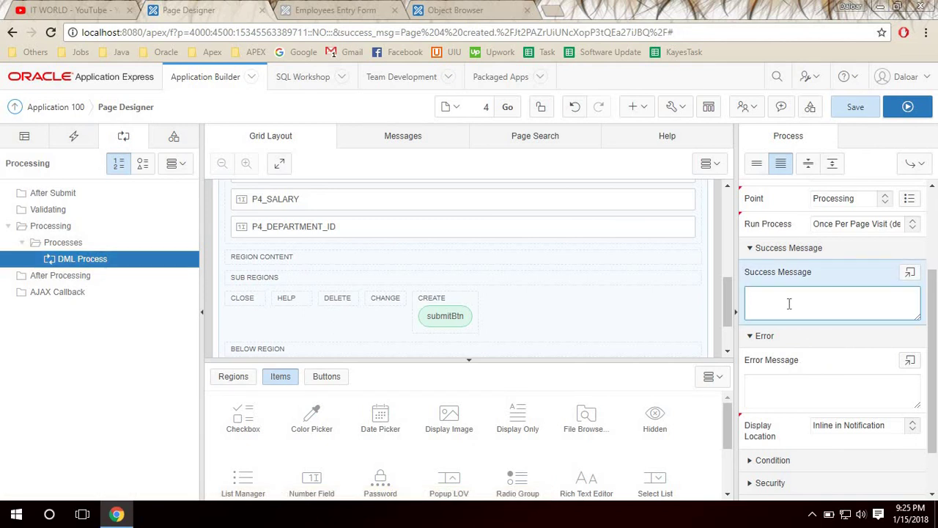
type("Action Processed!")
left_click(853, 108)
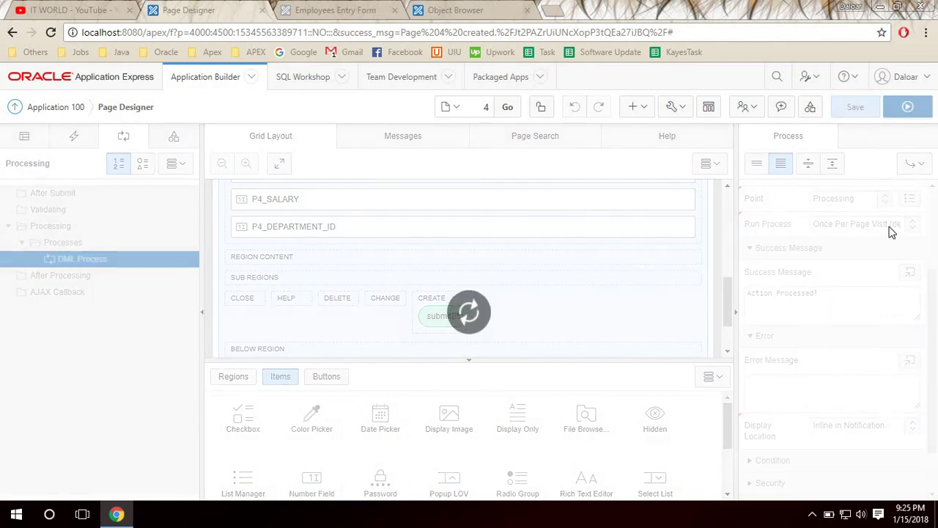
left_click(907, 107)
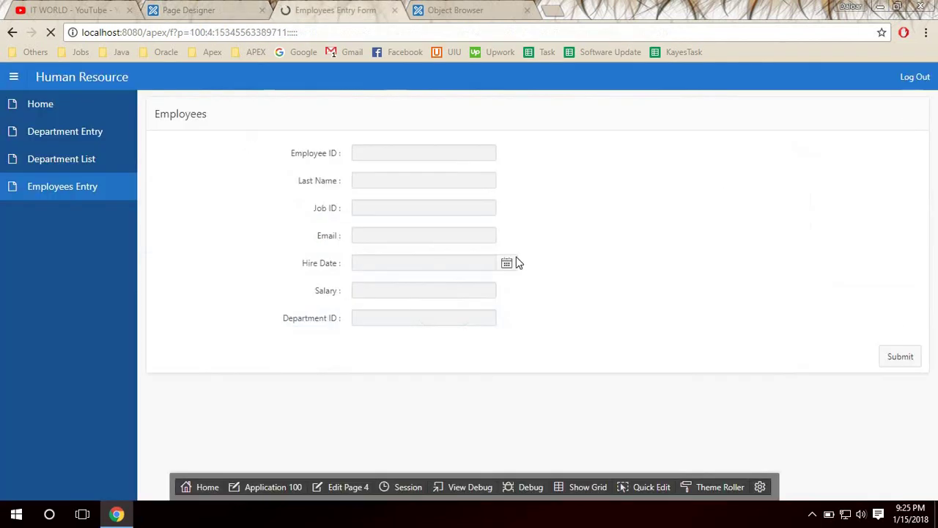
Confirm in the EMPLOYEES data that the last existing employee ID is 206.
left_click(411, 154)
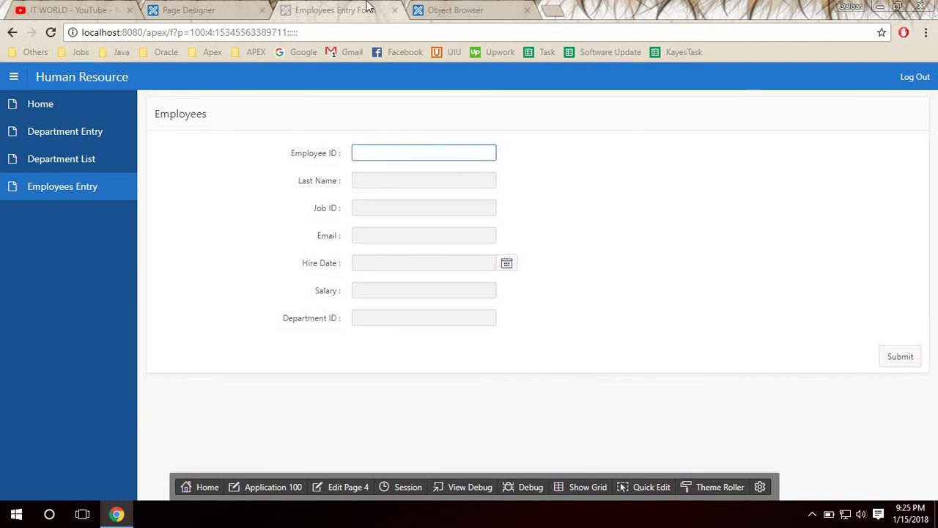
left_click(432, 9)
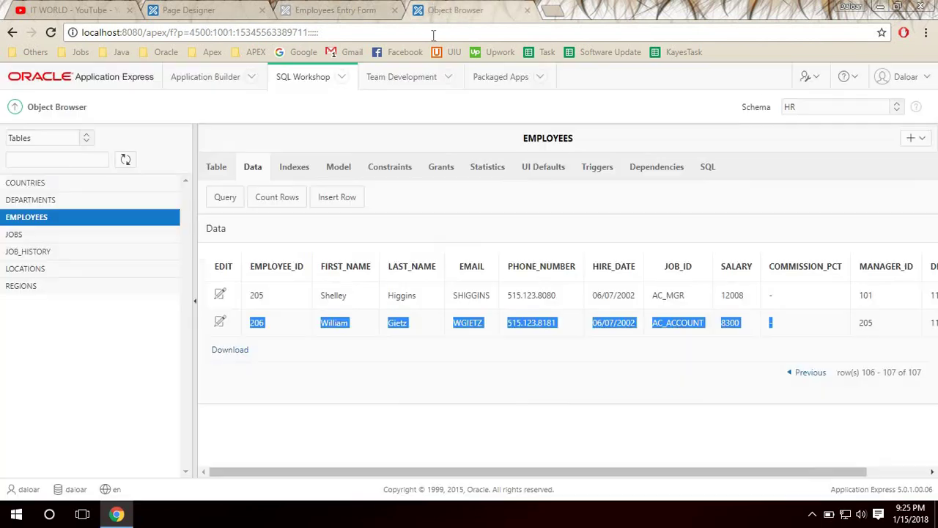
left_click(292, 324)
double_click(256, 323)
left_click(345, 7)
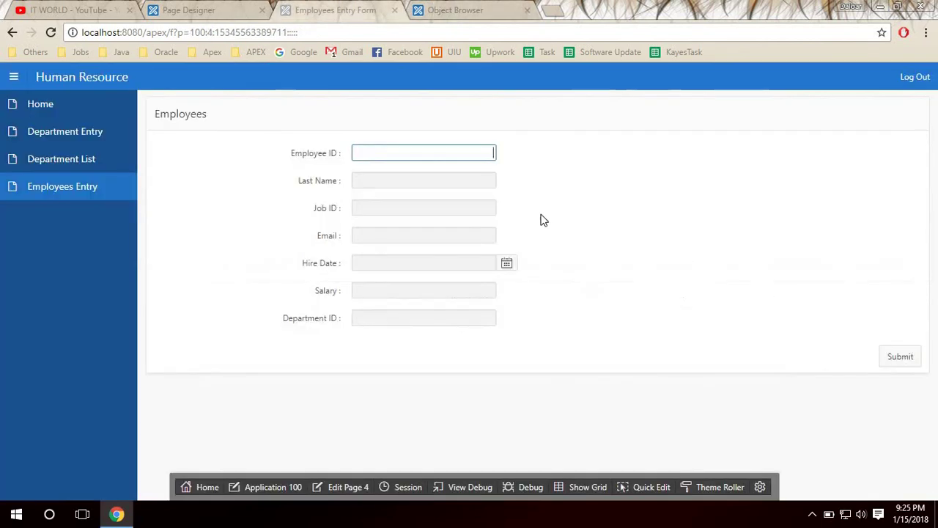
Enter Employee ID 207, correcting the mistyped 27, and choose the suggested last name.
type("2")
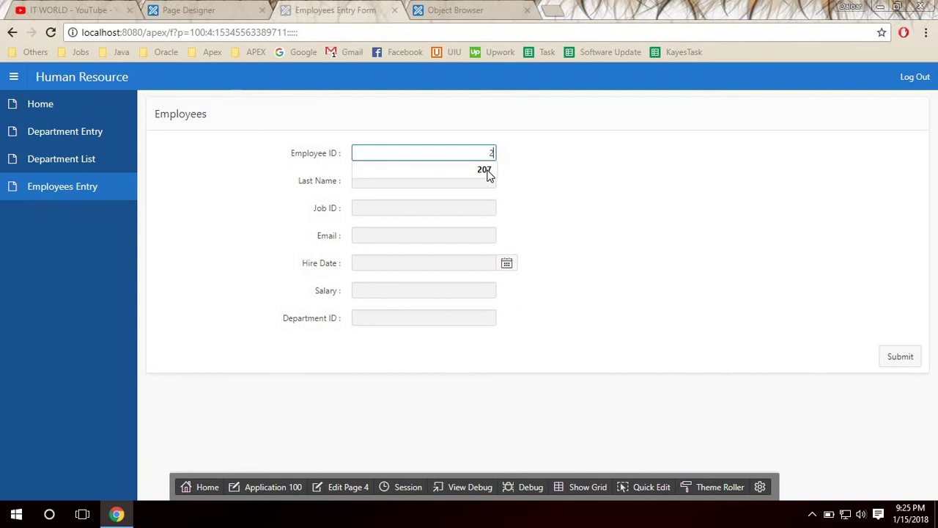
type("7")
key("Tab")
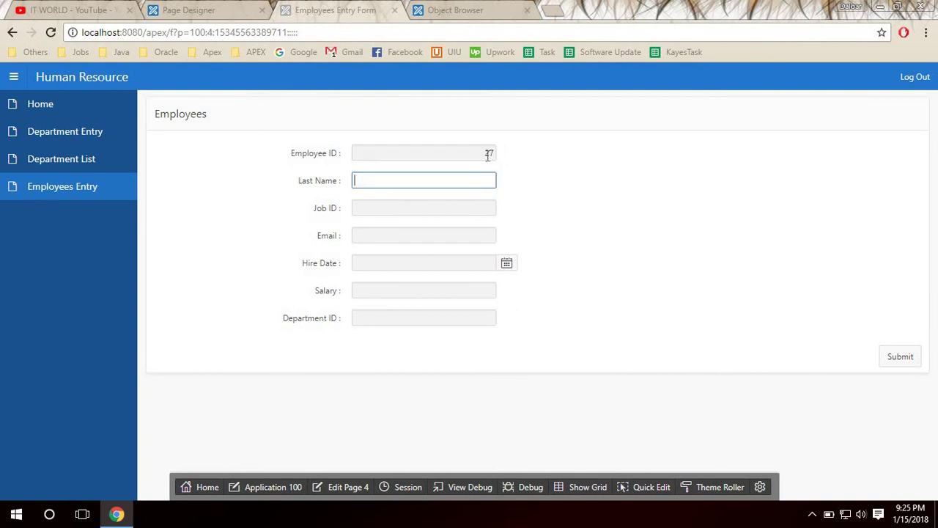
double_click(488, 154)
type("2077")
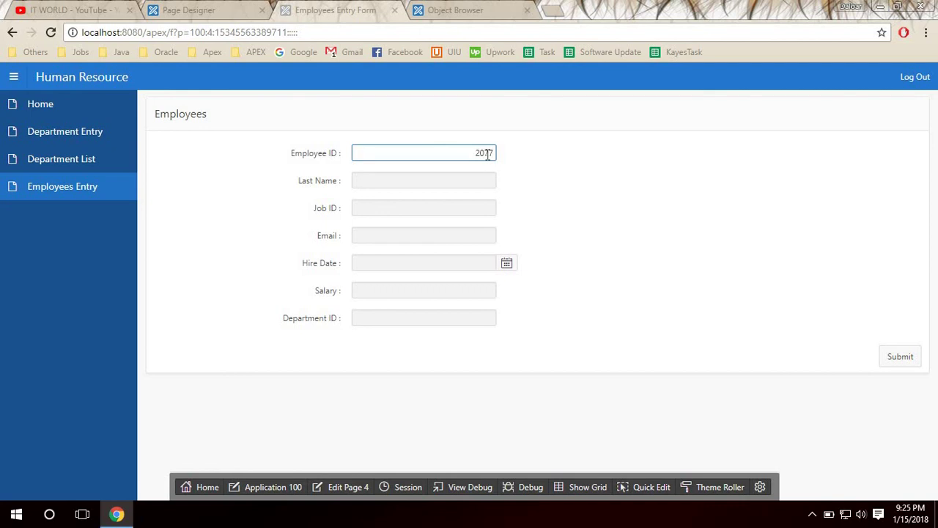
key("Tab")
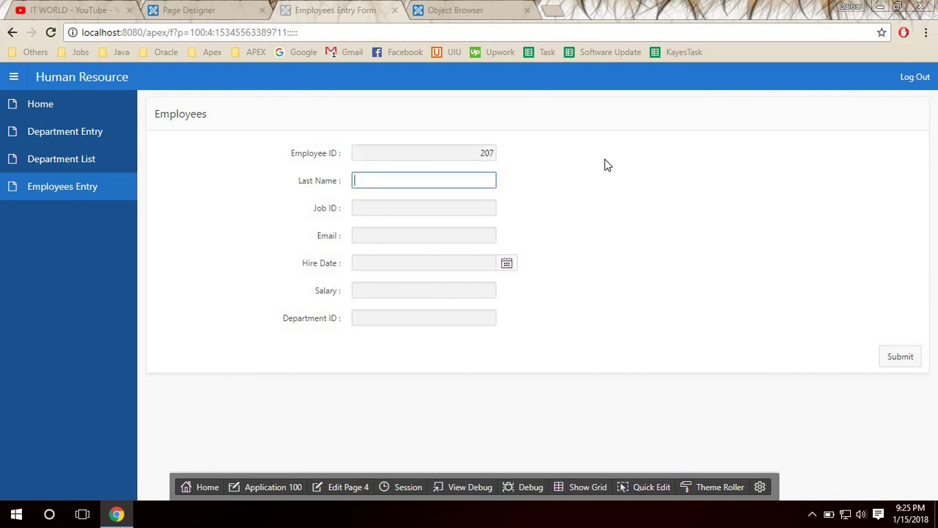
type("Dal")
key("Down")
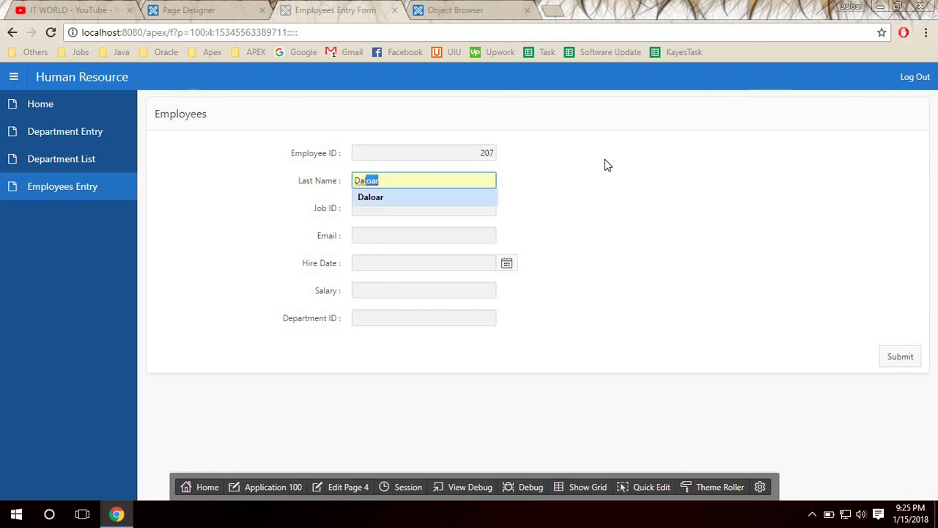
key("Tab")
Set Job ID to IT_PROG and fill in the suggested email address.
left_click(607, 165)
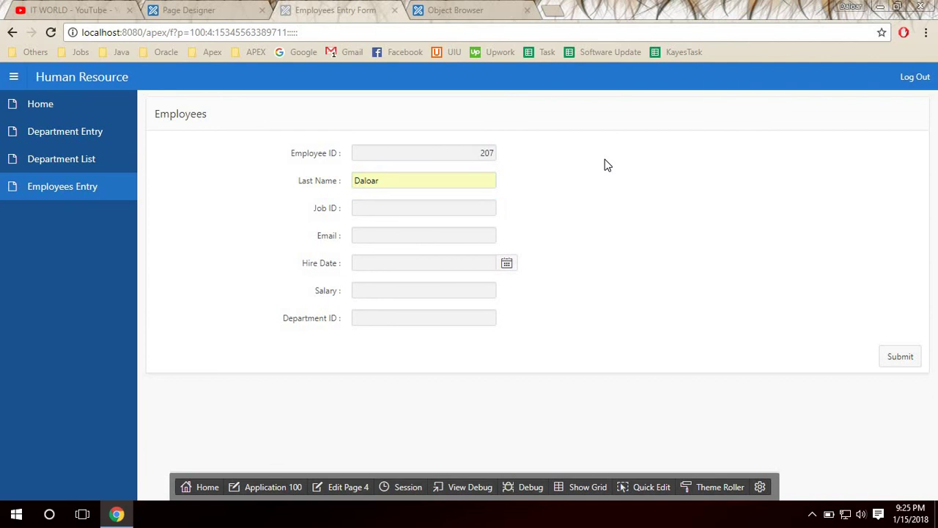
left_click(478, 209)
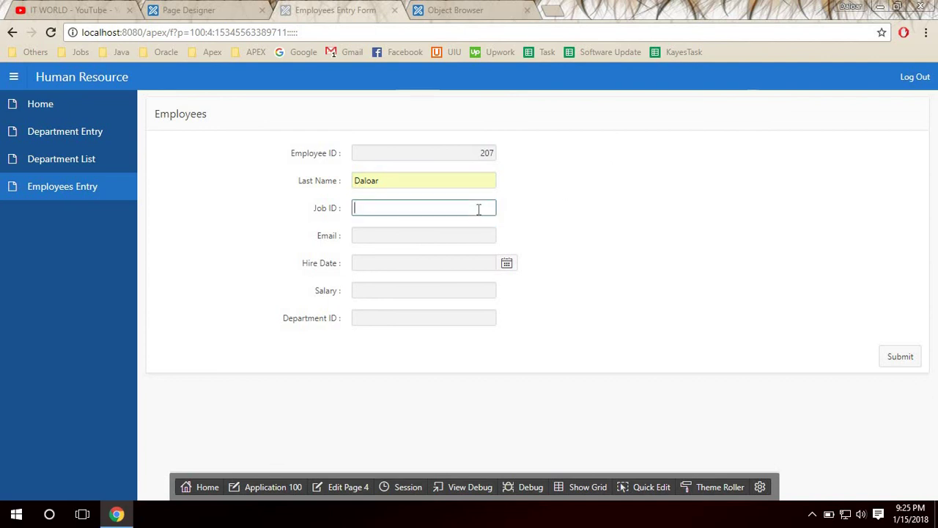
type("IT")
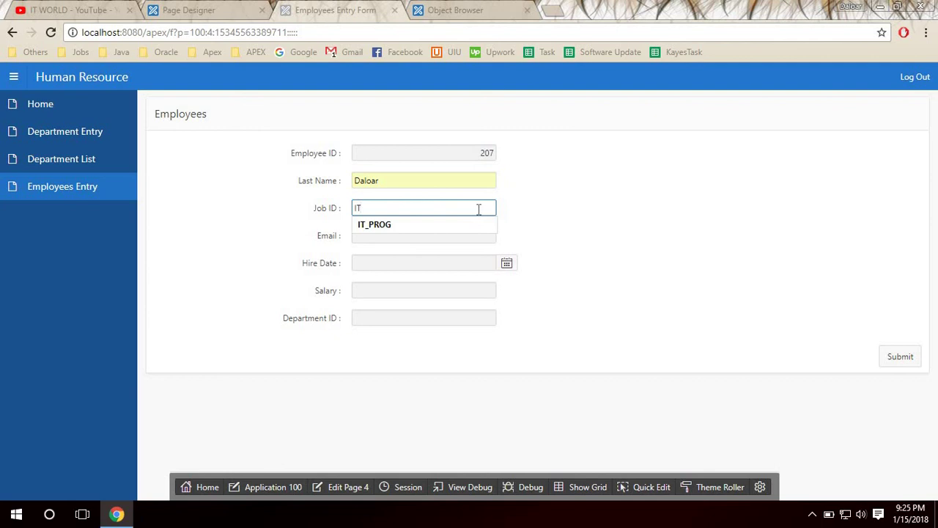
key("Down")
key("Tab")
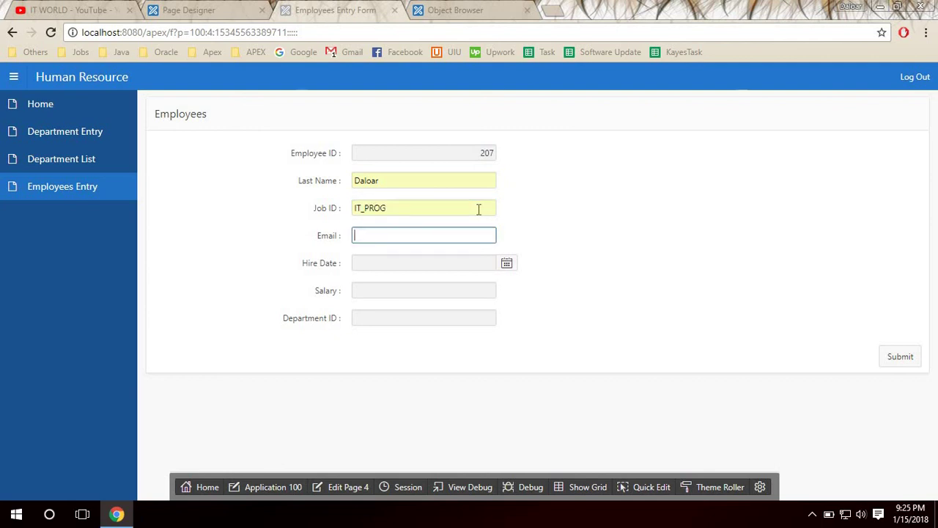
type("D")
key("Down")
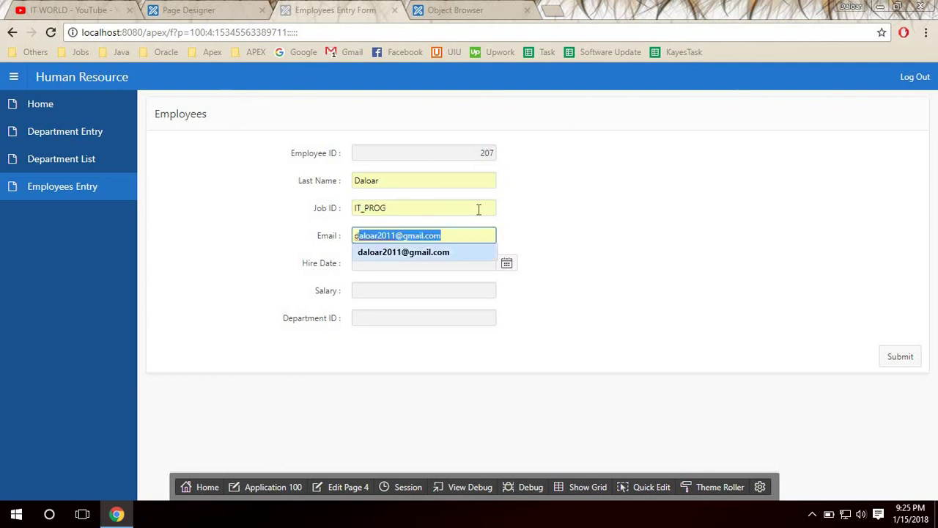
key("Tab")
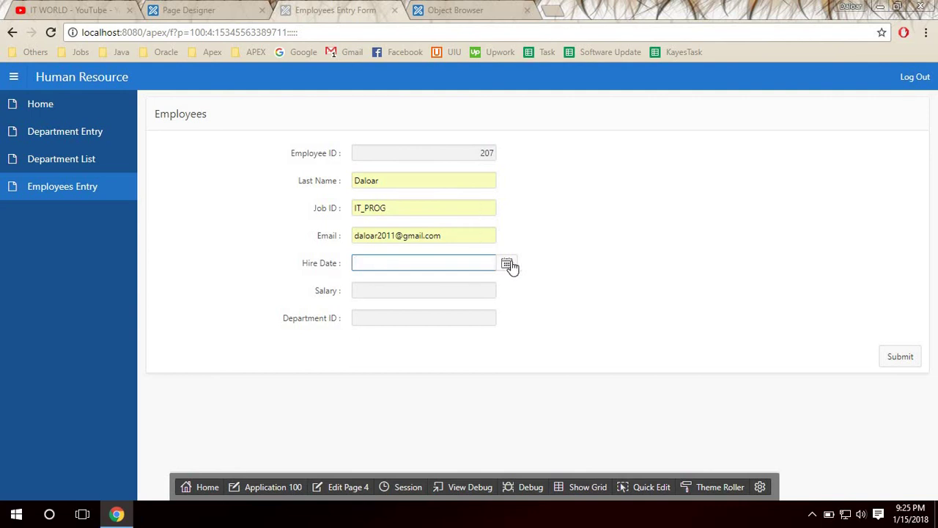
Set hire date 15 January 2018, salary 2000, department 50, and submit the record.
left_click(508, 263)
left_click(395, 377)
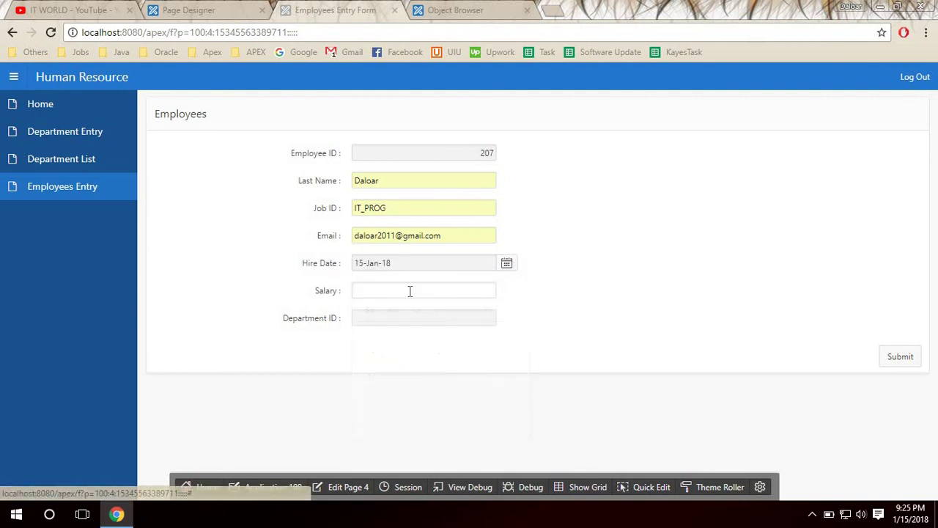
left_click(409, 291)
left_click(481, 372)
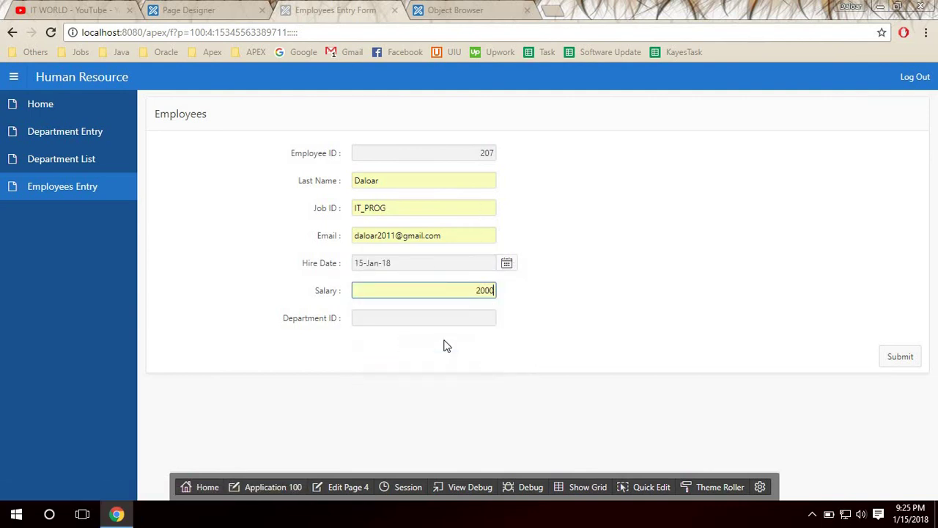
left_click(385, 320)
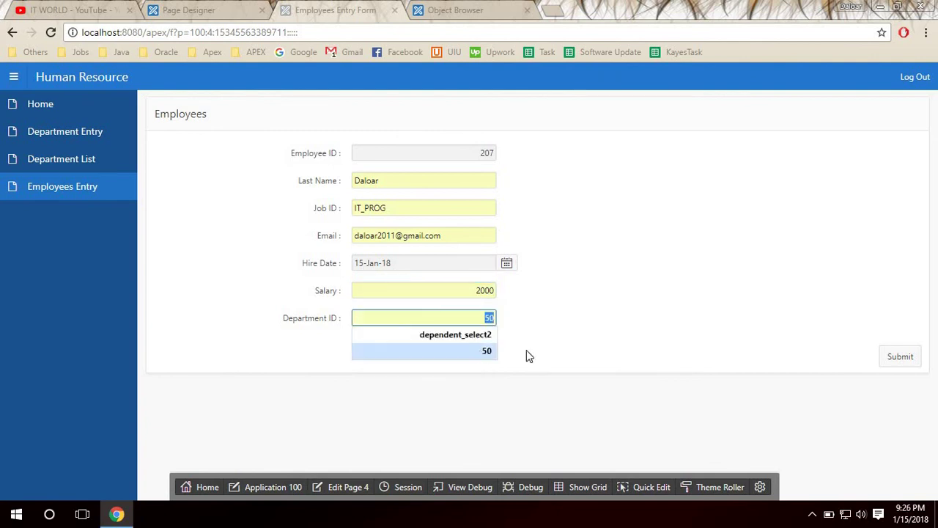
left_click(491, 354)
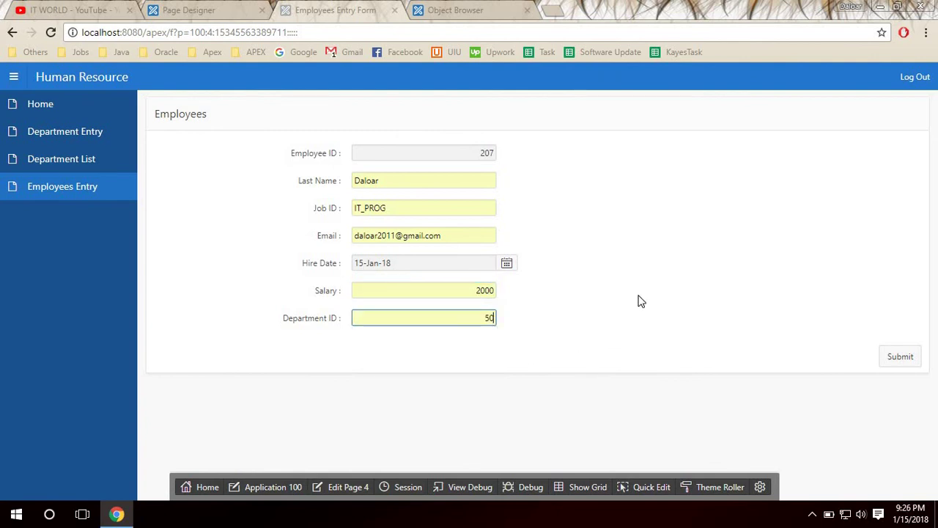
left_click(899, 360)
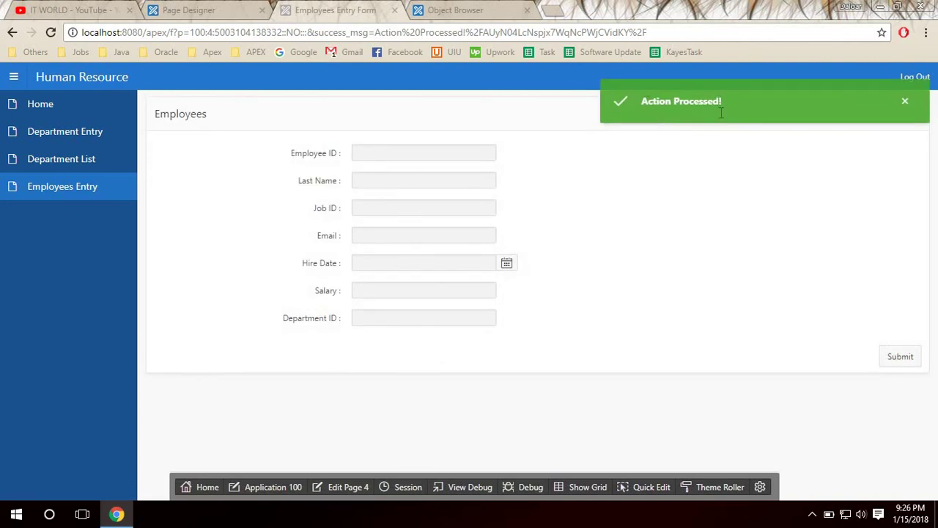
left_click(456, 9)
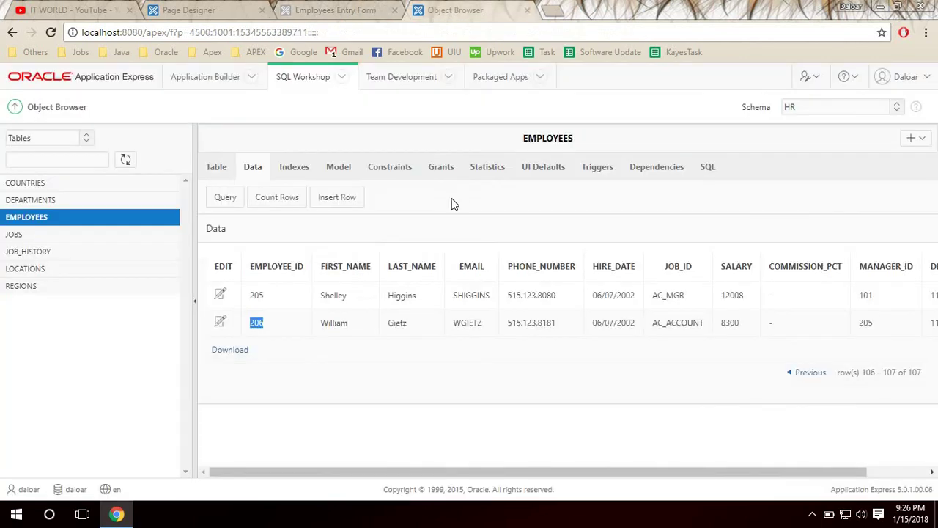
Reload the EMPLOYEES data and page forward to the last page, now 108 rows.
left_click(252, 167)
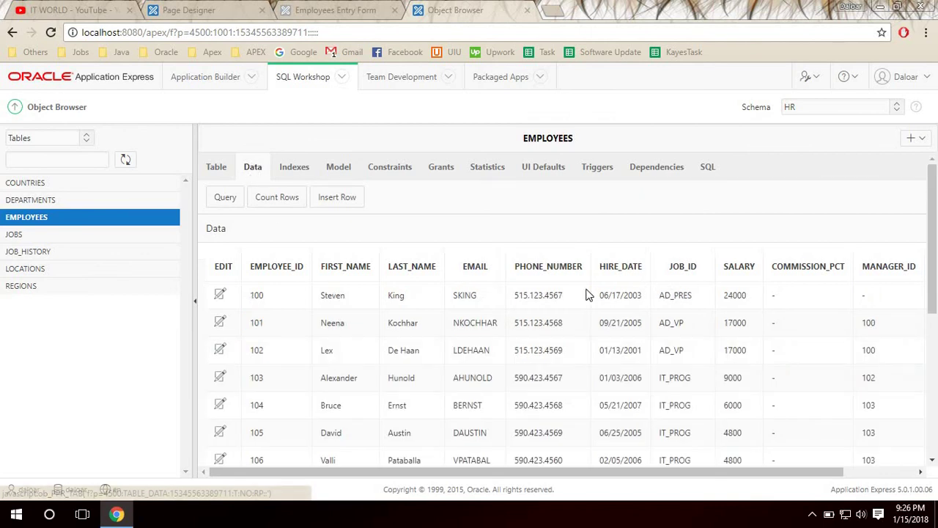
scroll(858, 392, "down", 4)
left_click(896, 434)
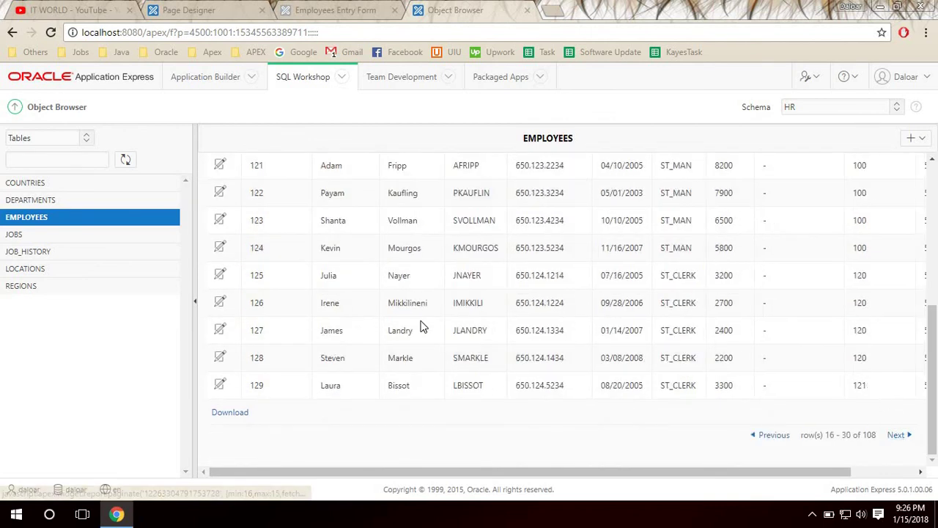
left_click(897, 435)
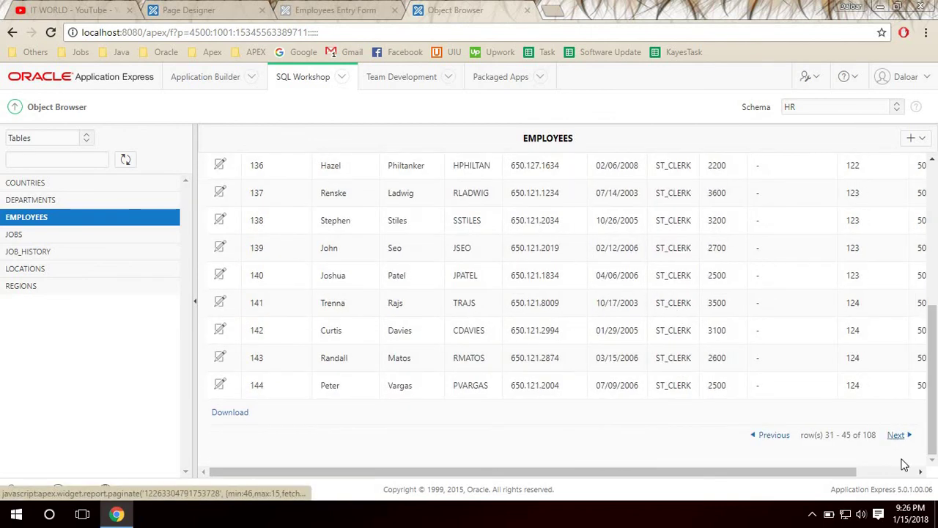
left_click(896, 435)
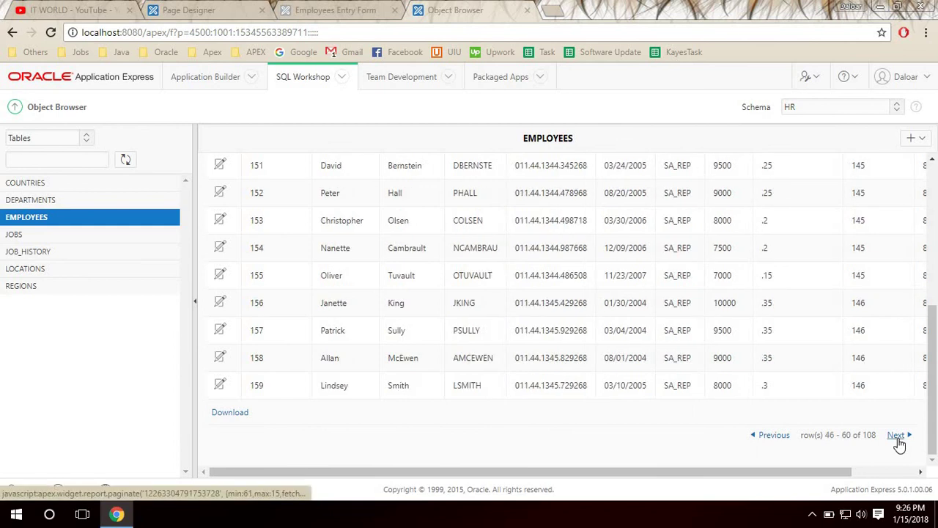
left_click(896, 435)
left_click(898, 435)
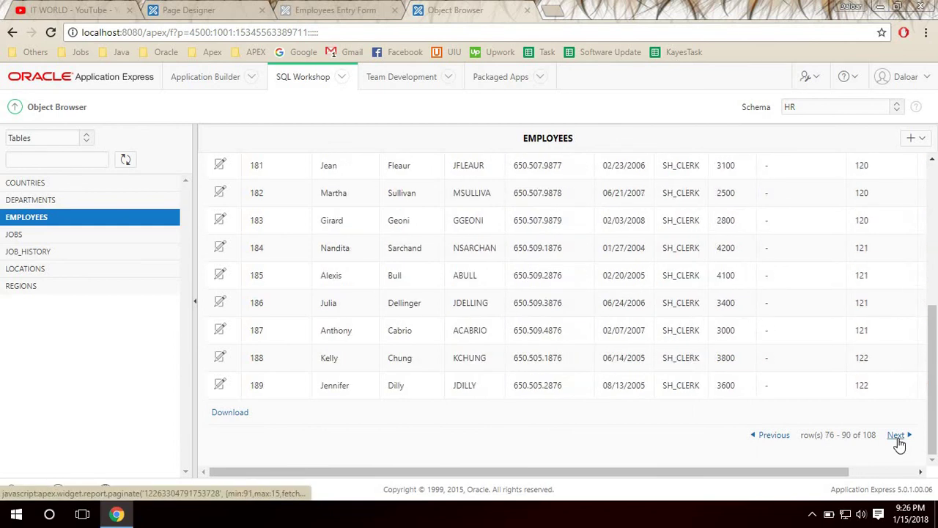
left_click(896, 435)
left_click(896, 436)
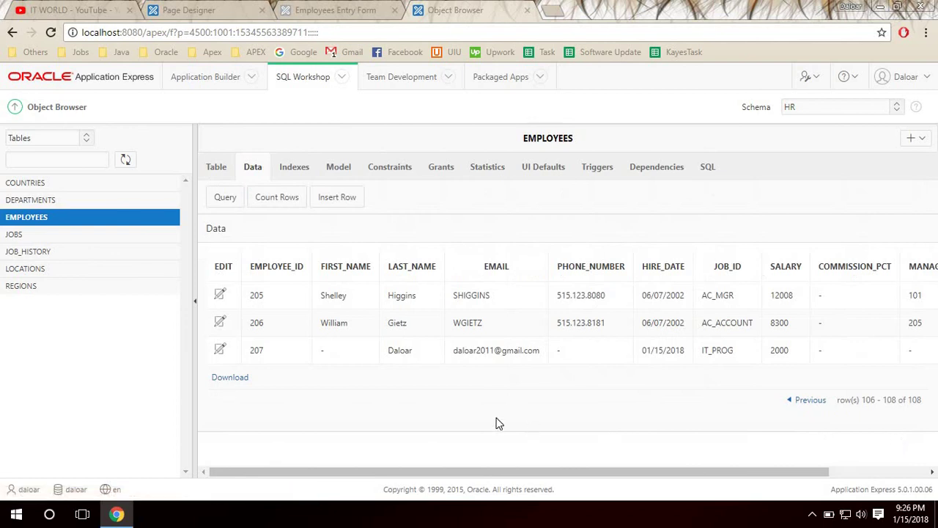
Highlight row 207's last name, email, hire date 01/15/2018 and IT_PROG job ID.
double_click(397, 350)
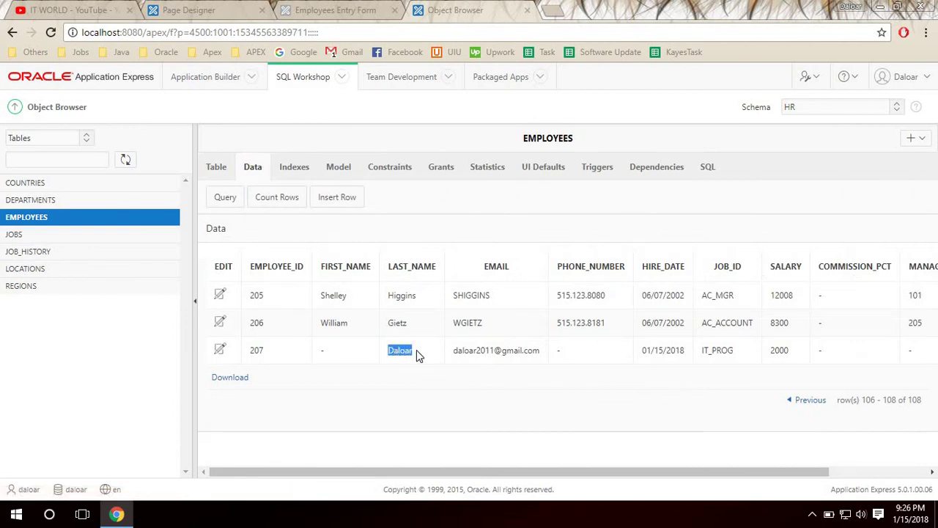
double_click(477, 350)
left_click_drag(640, 351, 735, 352)
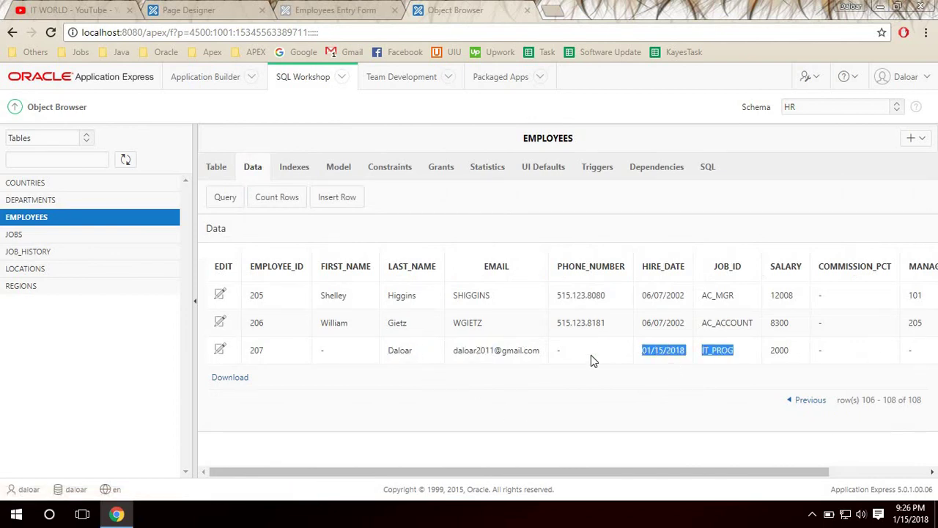
left_click(546, 361)
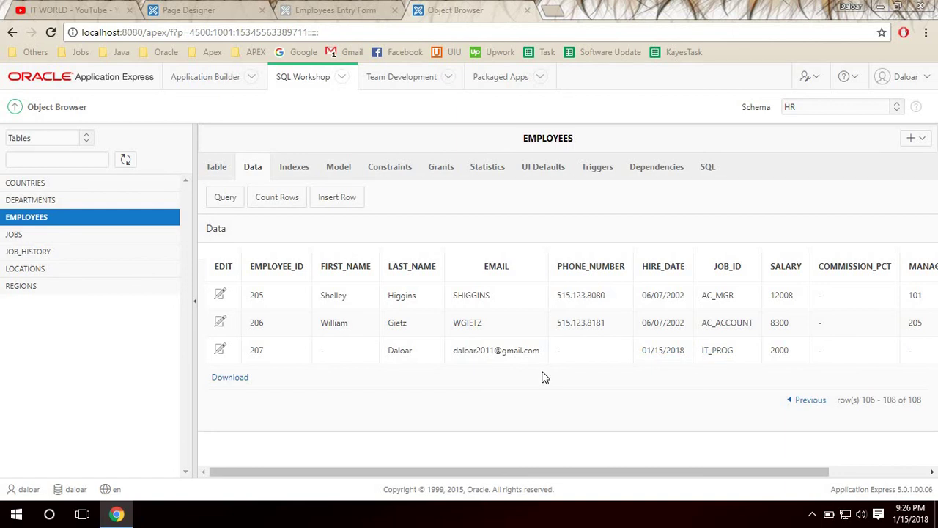
Return to the Employees Entry Form showing the 'Action Processed!' confirmation.
left_click(323, 9)
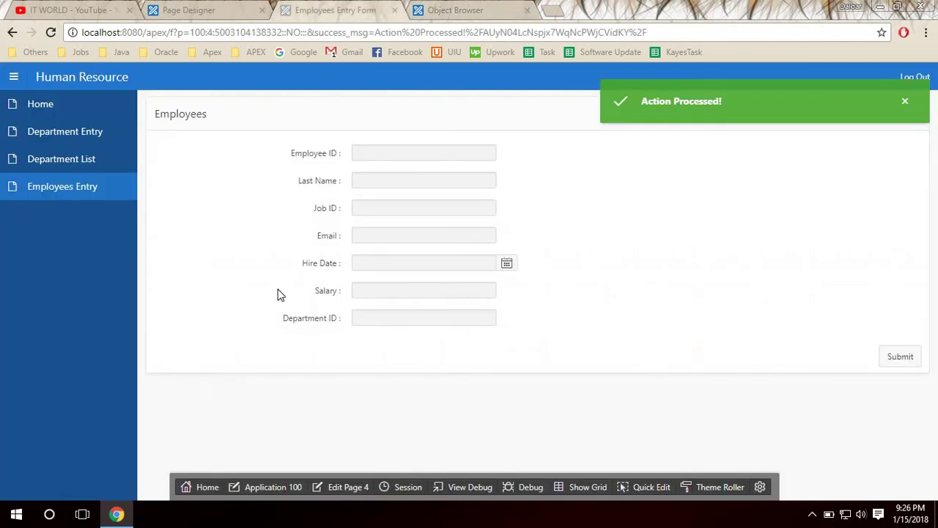